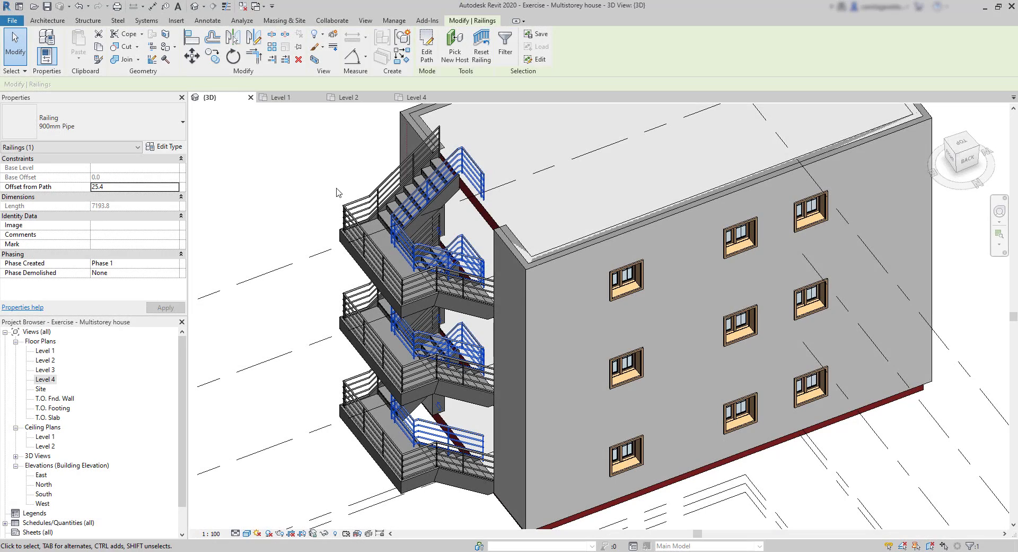
Select all ground-floor casement windows visible in the view.
scroll(350, 159, up, 2)
scroll(466, 402, up, 4)
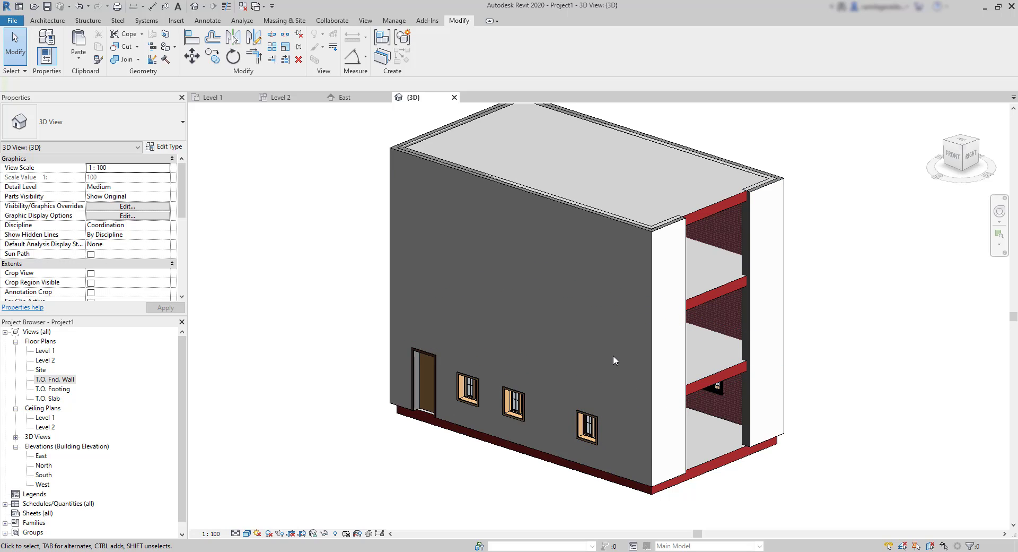
click(596, 429)
right_click(596, 428)
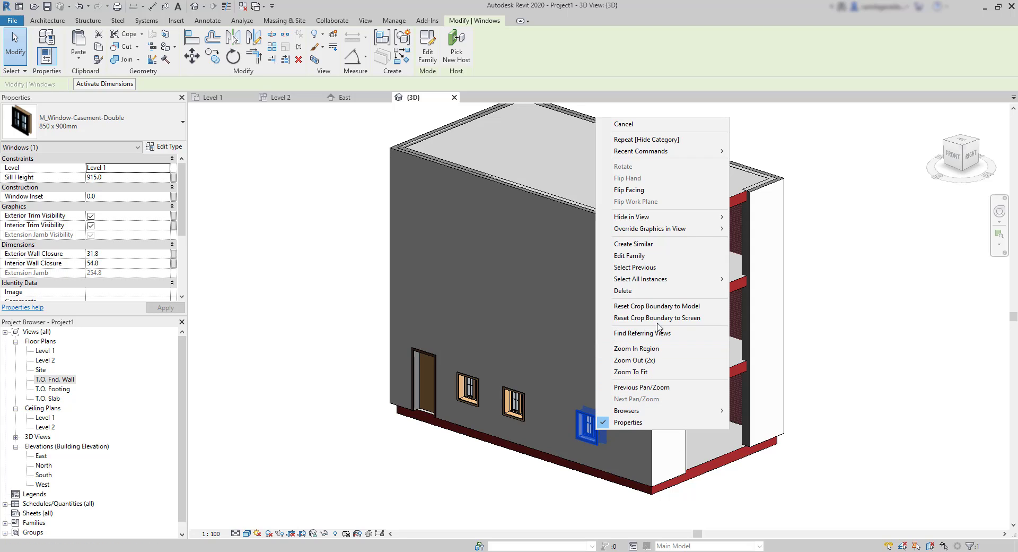
mouse_move(691, 281)
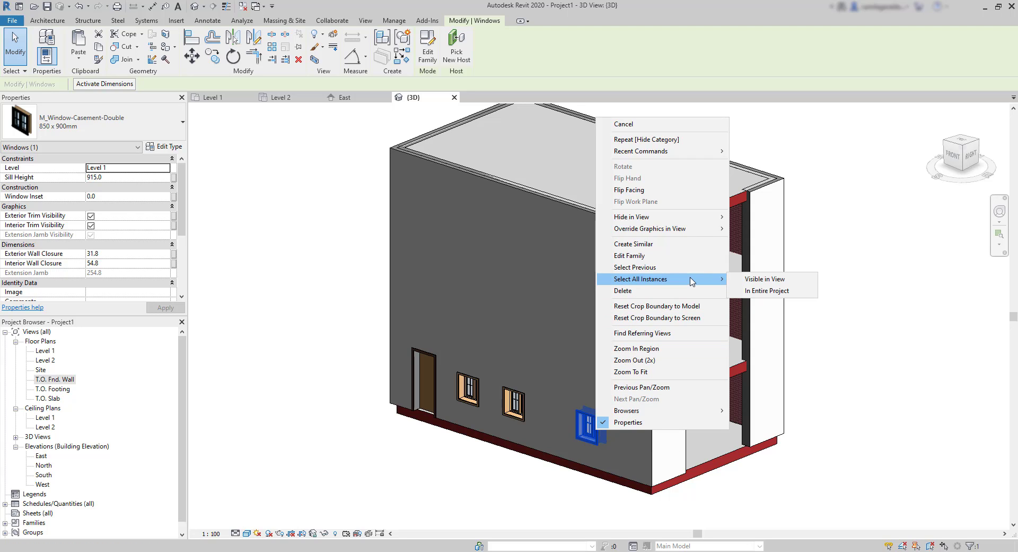
click(783, 284)
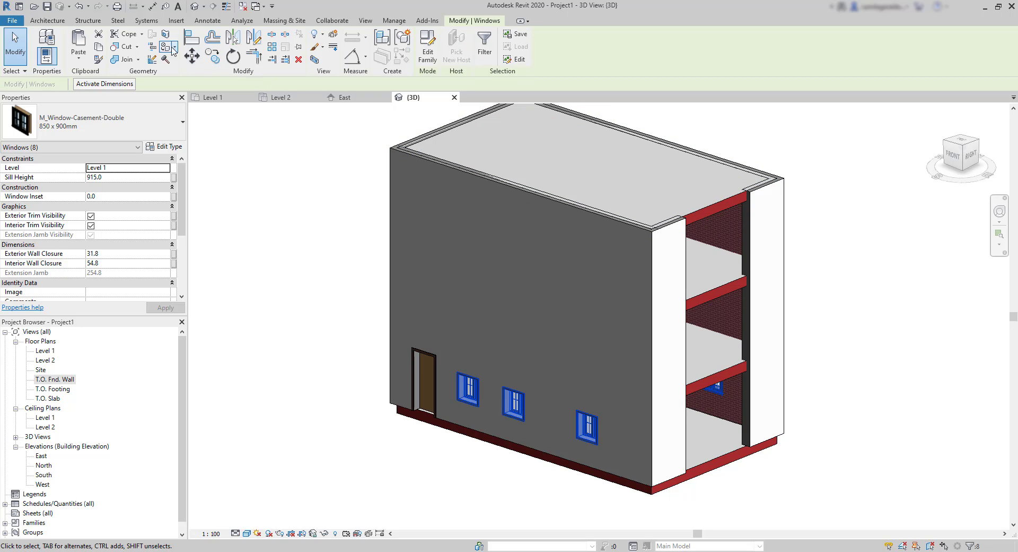
Copy the windows and paste them aligned to Level 2 and Level 3.
click(100, 48)
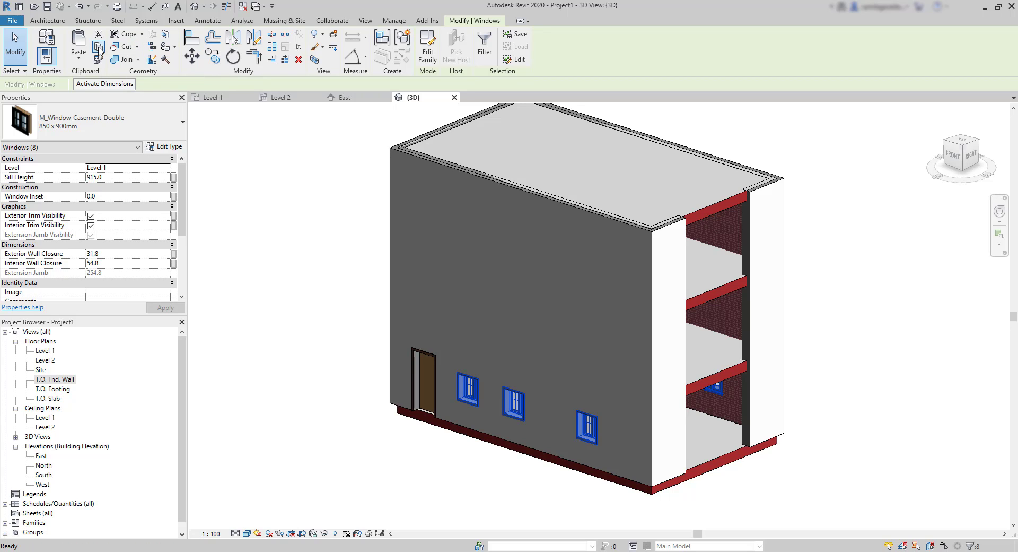
click(84, 59)
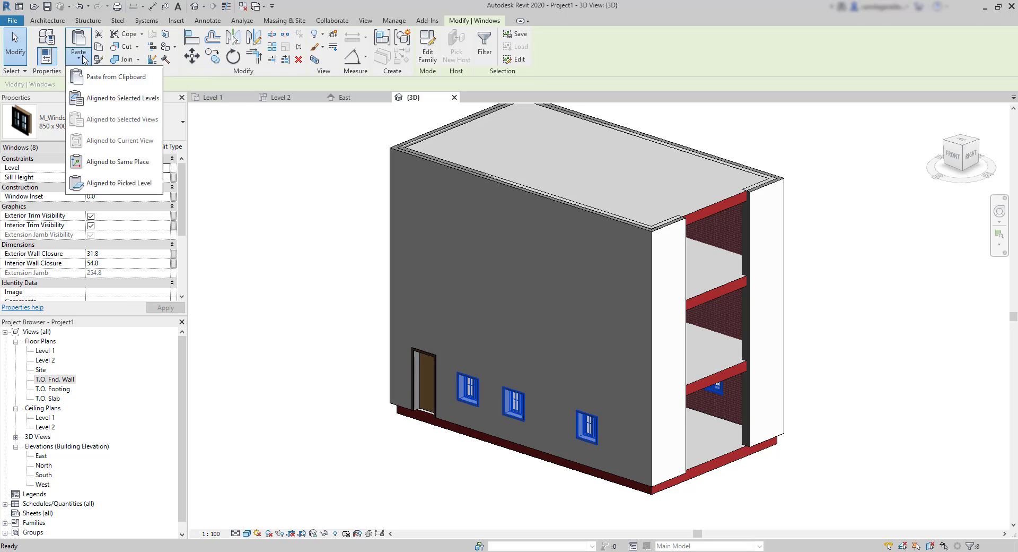
click(136, 99)
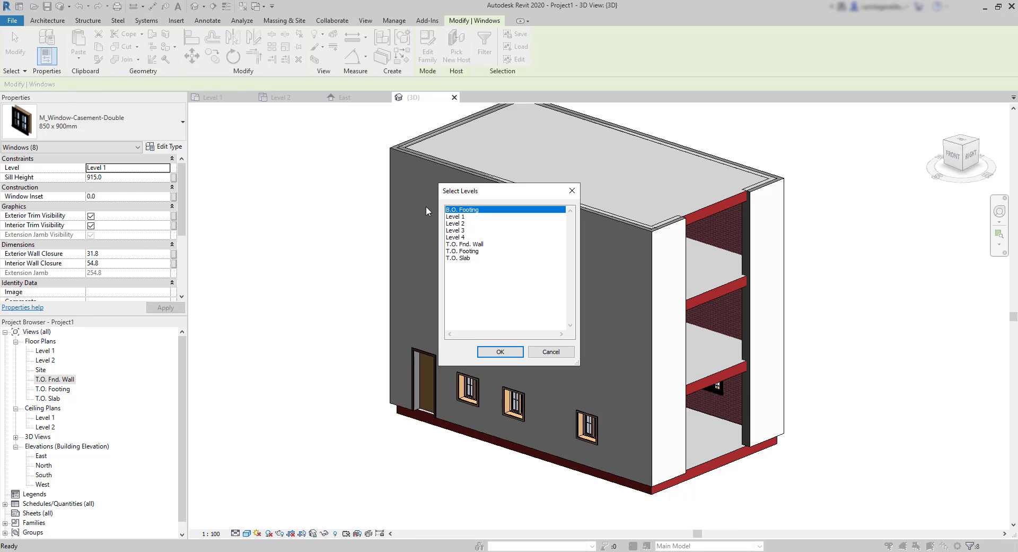
click(463, 223)
ctrl+click(465, 231)
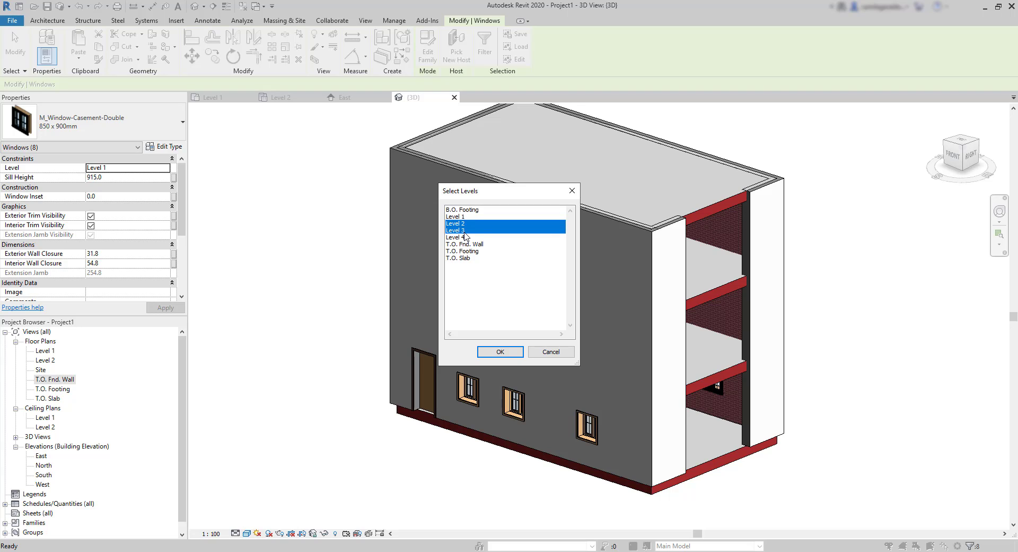
click(499, 352)
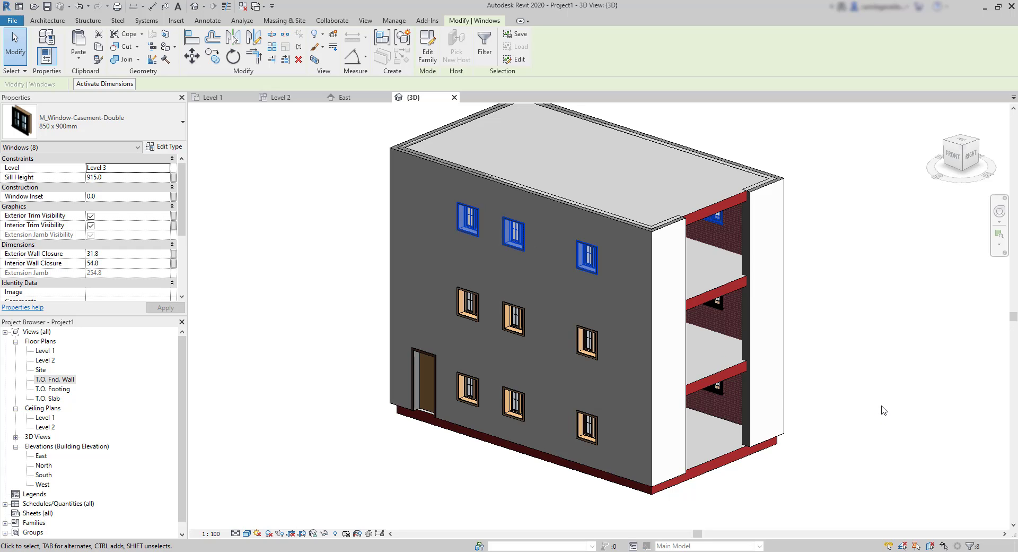
shift+middle_drag(884, 410, 902, 357)
Start a Level 1 stair with its location line set to Exterior Support: Left.
key(Escape)
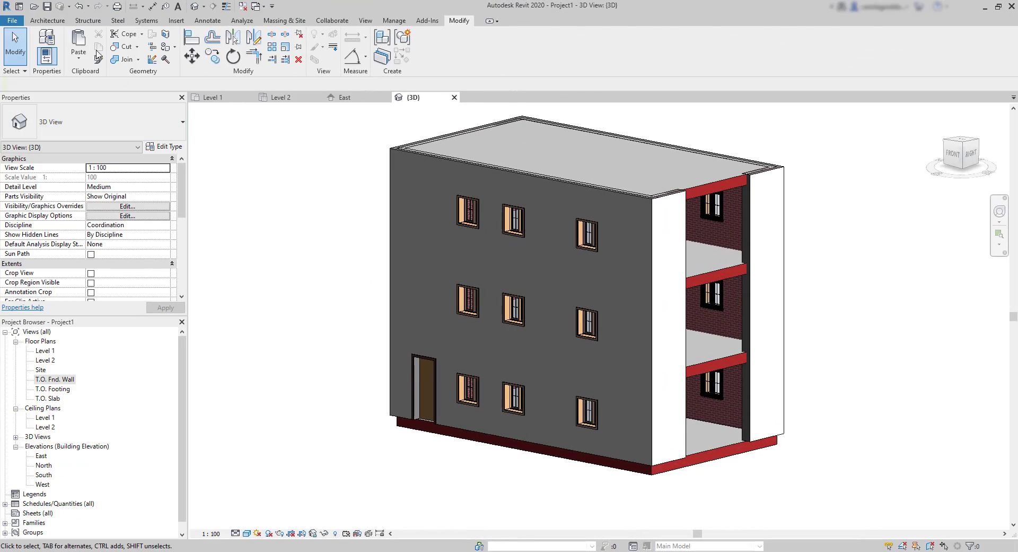
click(52, 21)
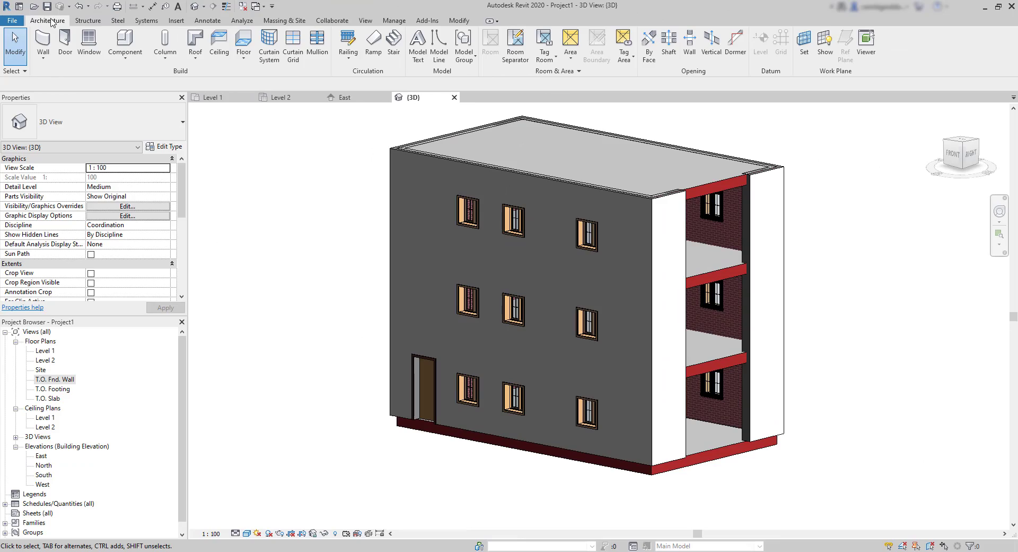
shift+middle_drag(520, 297, 647, 313)
scroll(646, 304, up, 3)
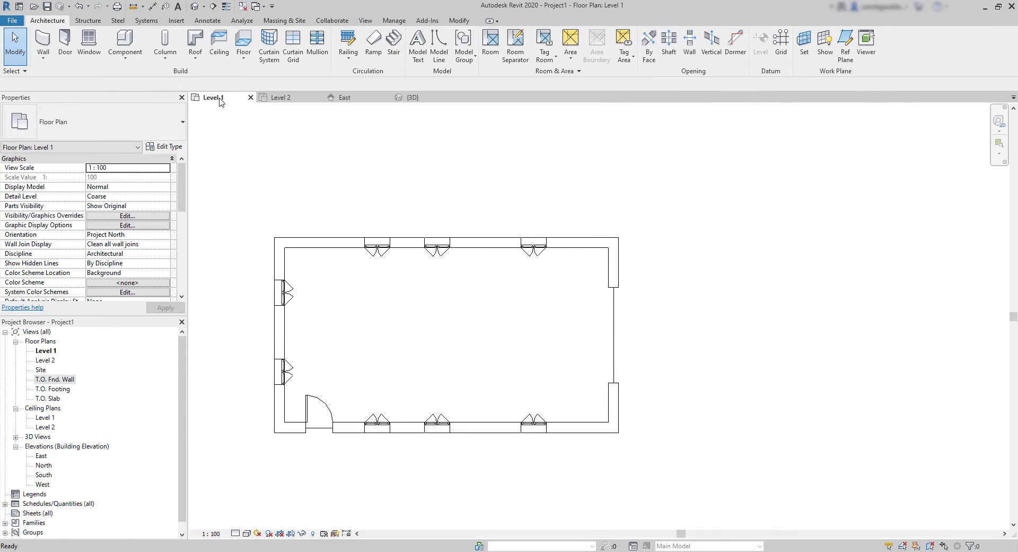
click(394, 41)
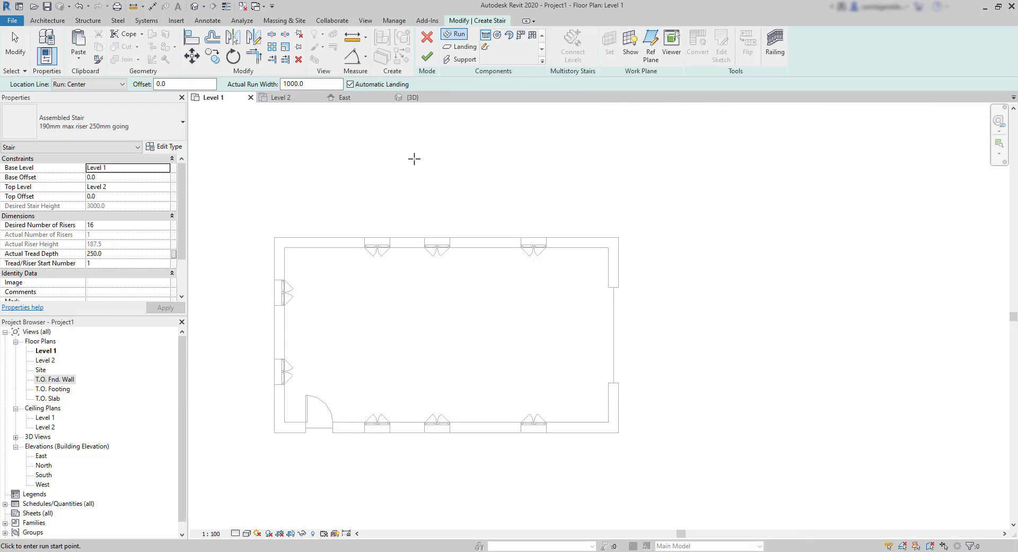
click(614, 244)
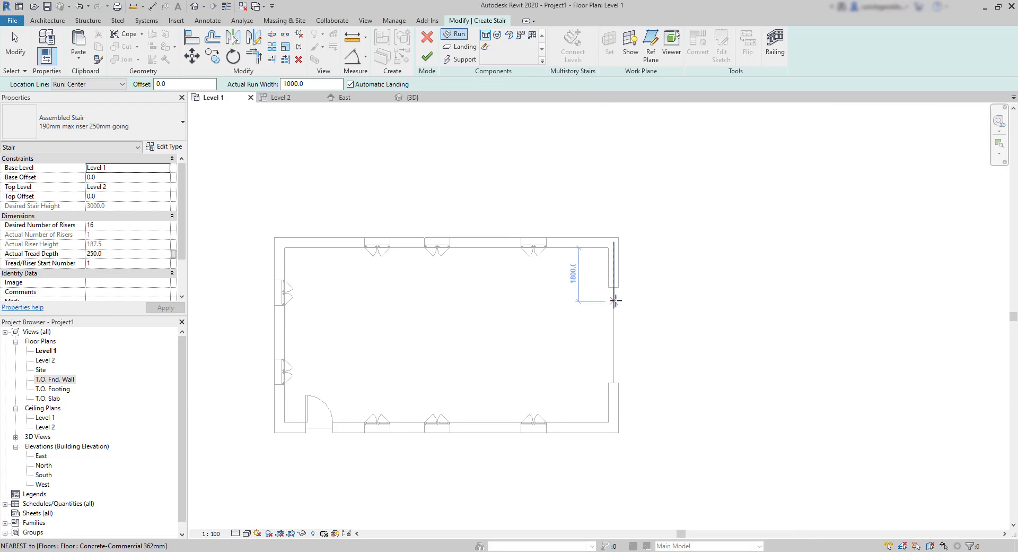
key(Escape)
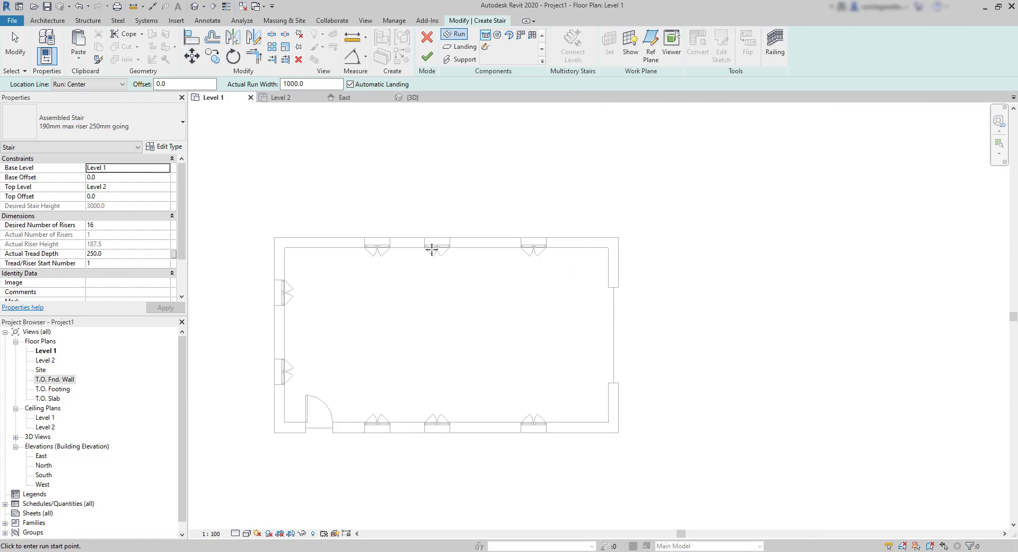
click(121, 85)
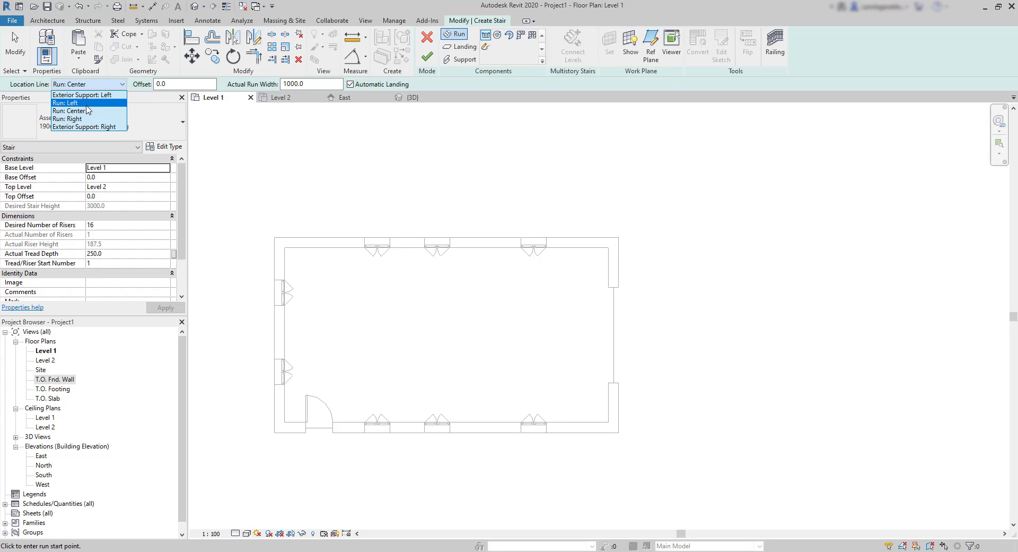
click(107, 98)
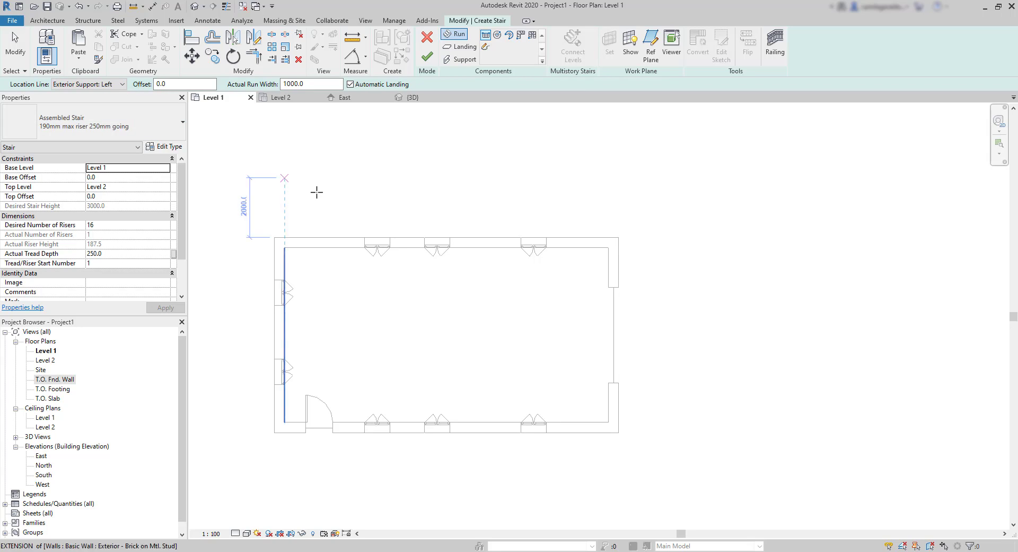
Sketch two 8-riser runs joined by a landing at the right wall, forming a U-shape.
scroll(629, 290, up, 3)
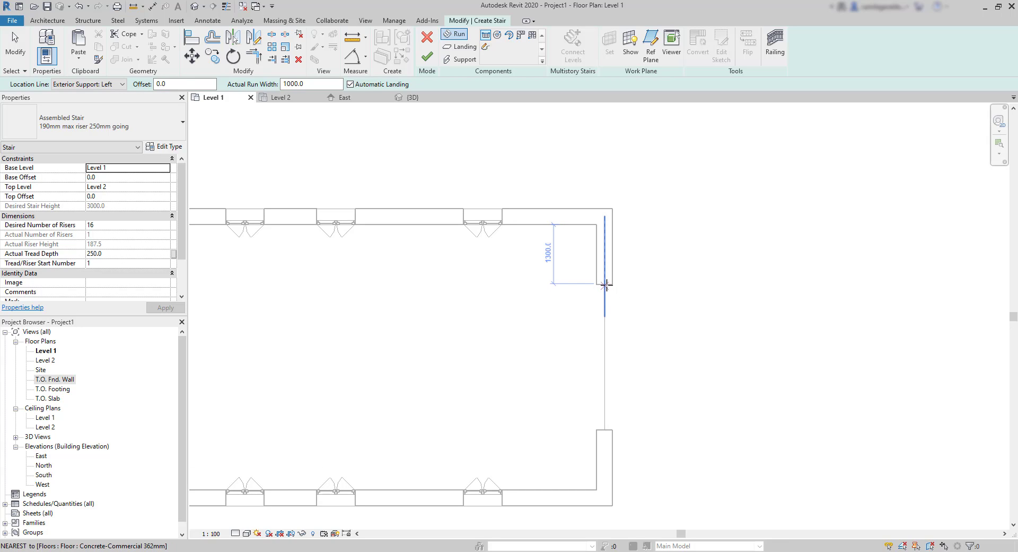
scroll(609, 289, up, 3)
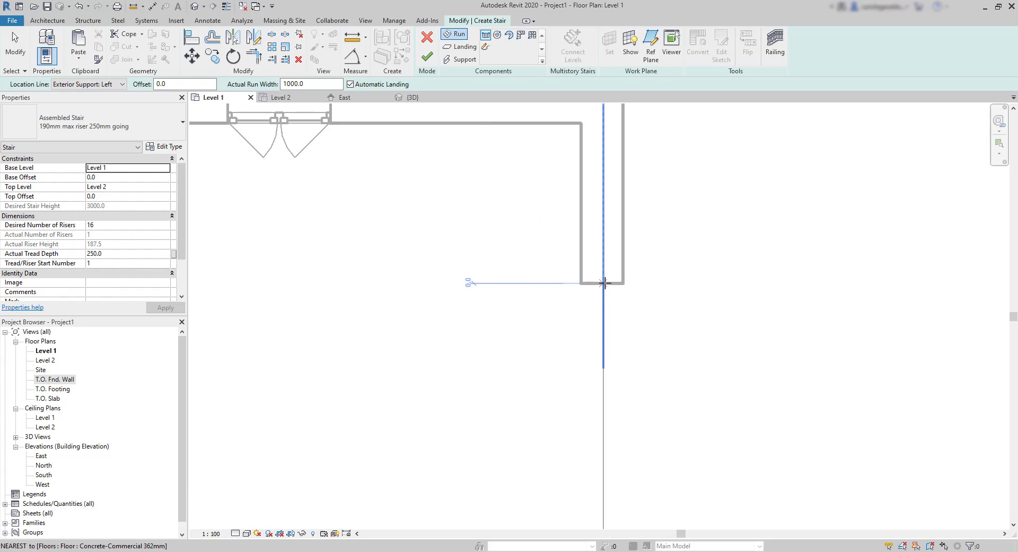
click(603, 283)
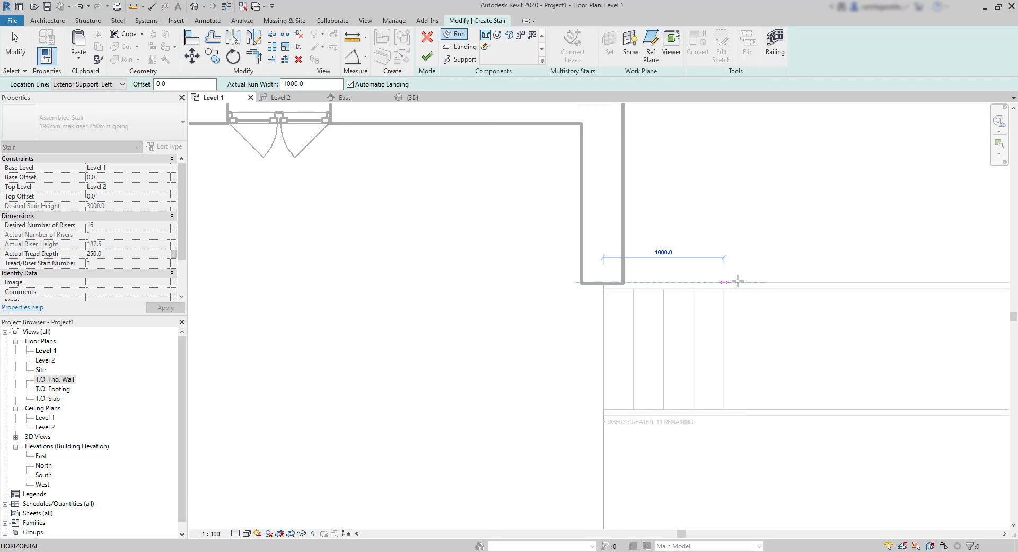
scroll(731, 285, down, 2)
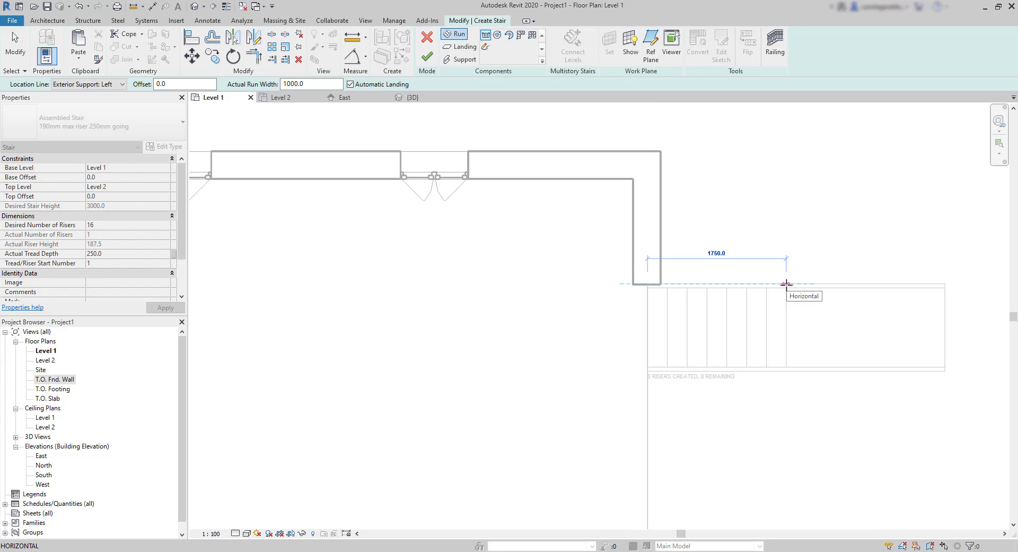
click(787, 284)
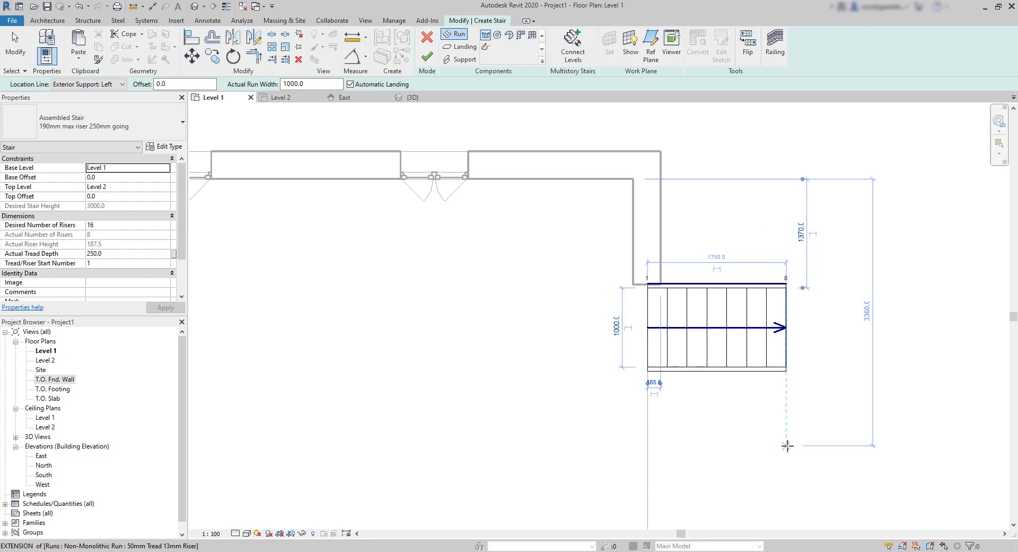
scroll(787, 446, down, 2)
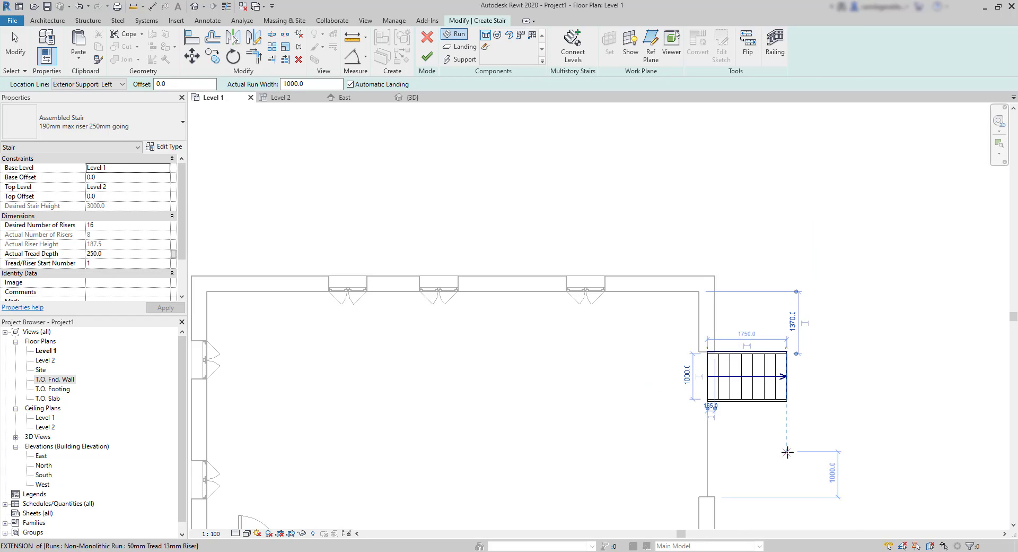
click(787, 452)
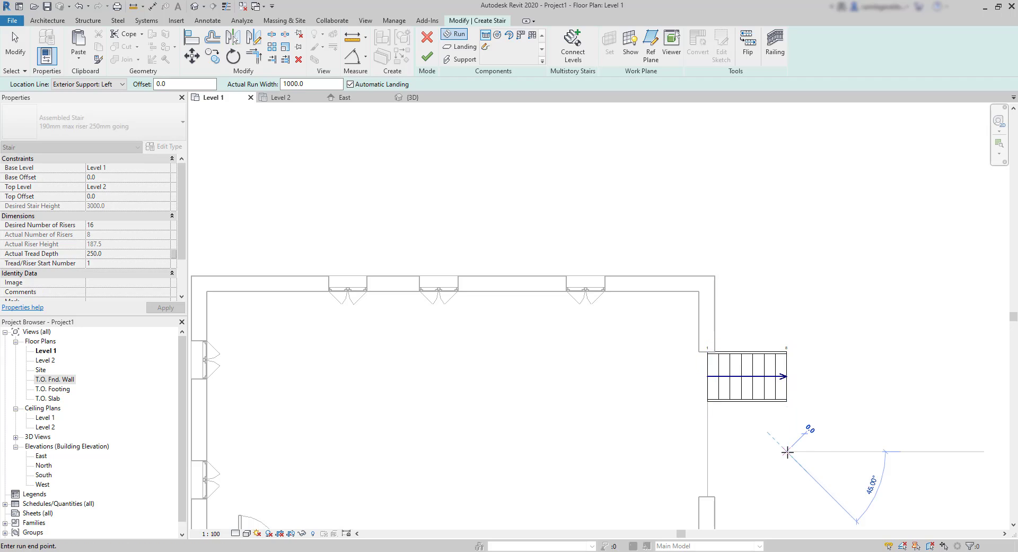
click(707, 451)
key(Escape)
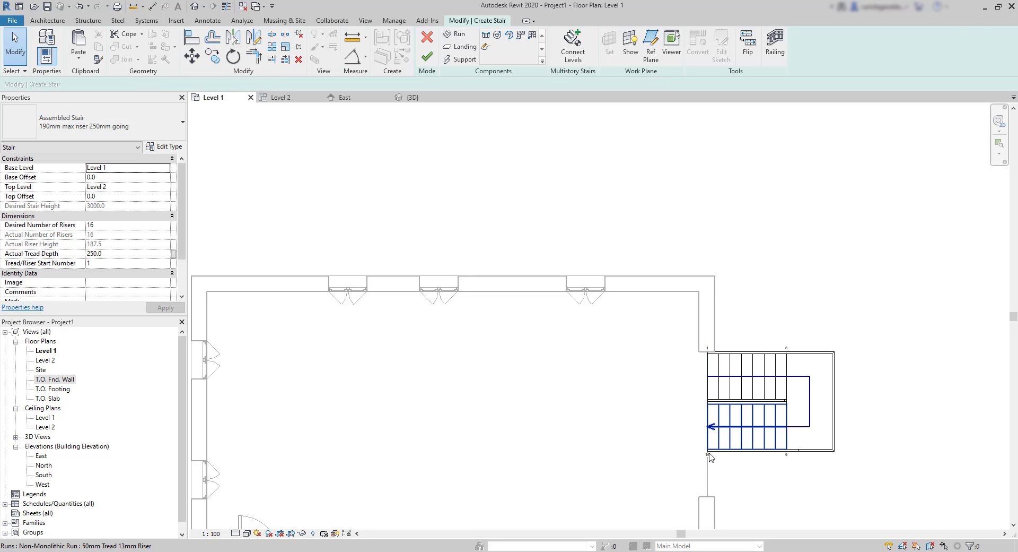
middle_drag(862, 491, 708, 365)
scroll(656, 326, up, 2)
click(192, 55)
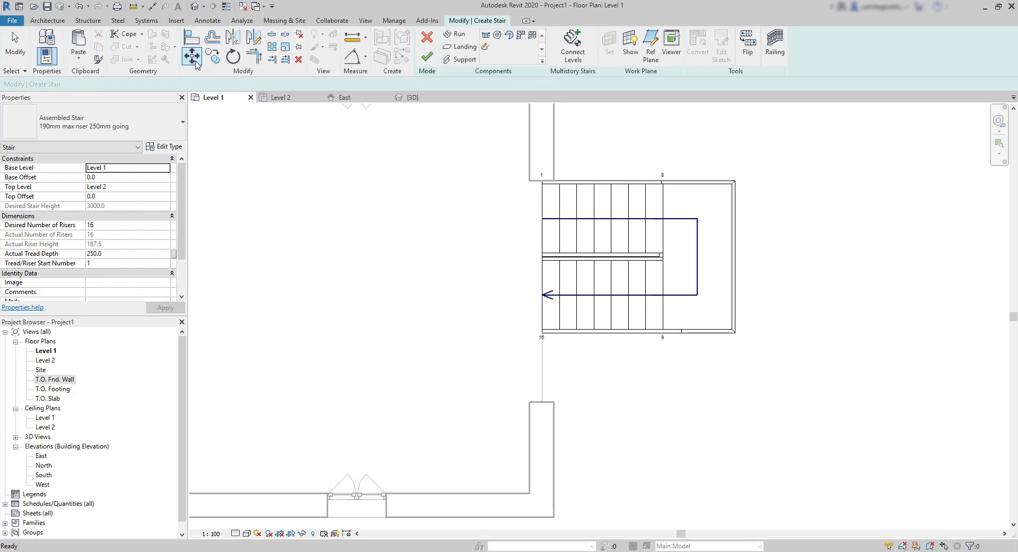
click(563, 329)
key(Return)
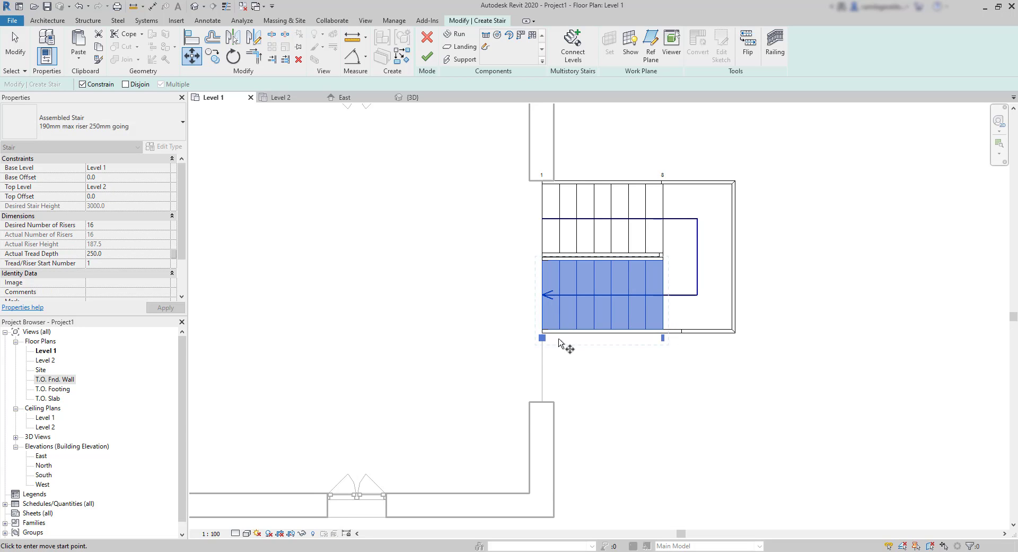
scroll(545, 334, up, 3)
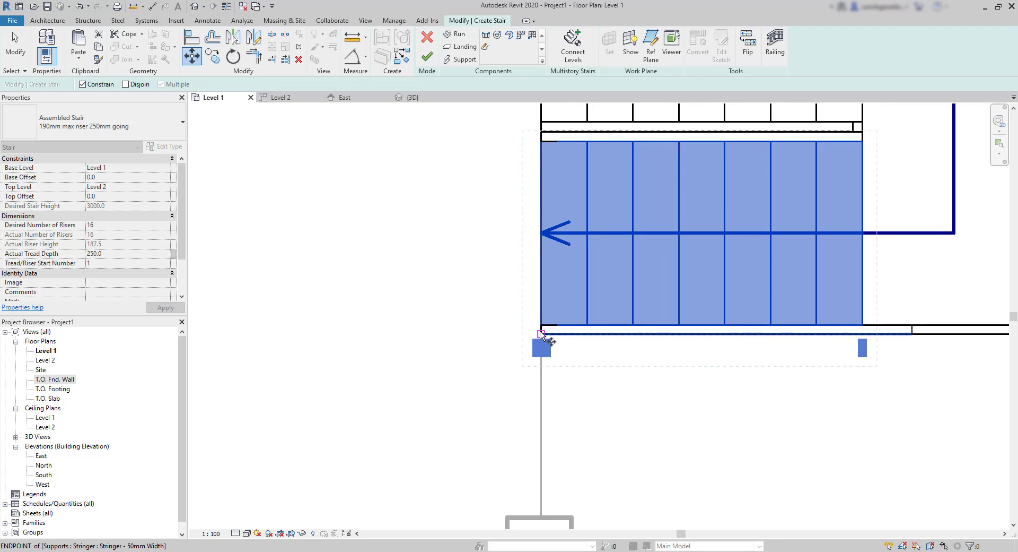
click(542, 333)
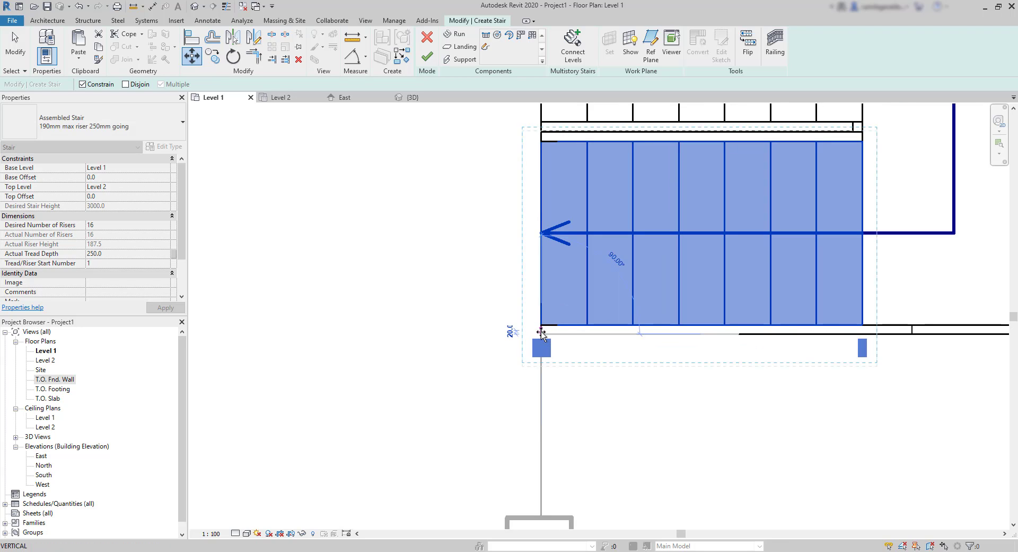
click(542, 517)
scroll(493, 391, down, 4)
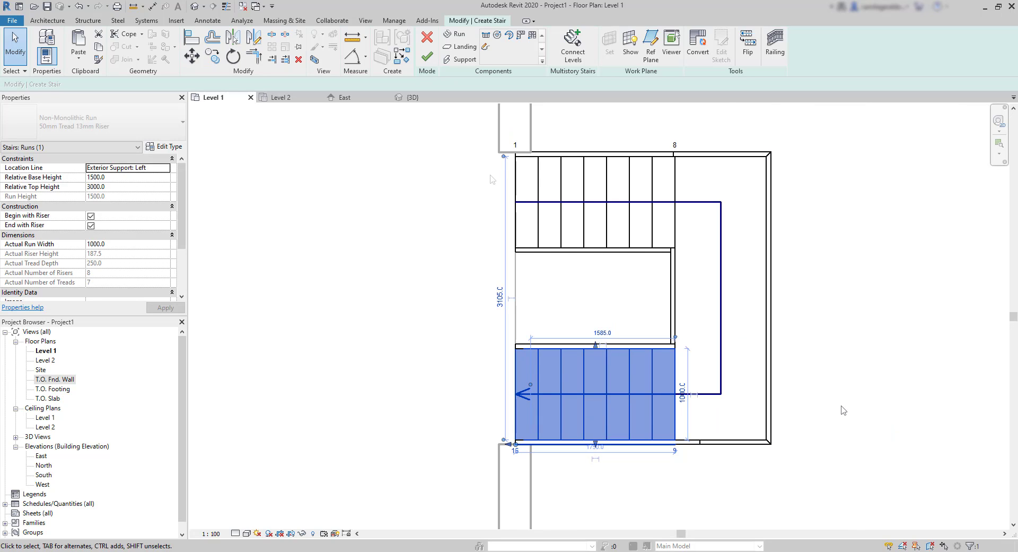
click(425, 62)
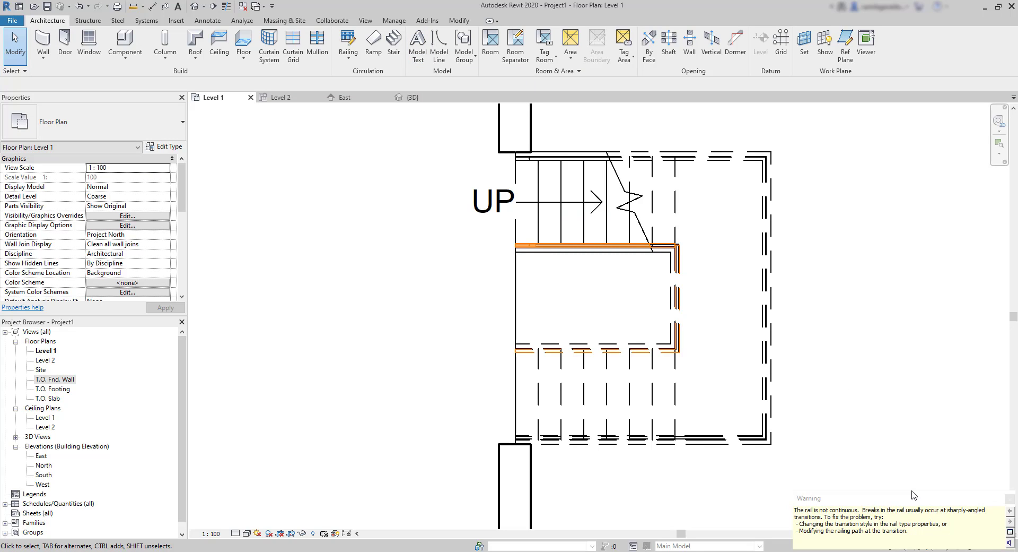
scroll(729, 275, up, 5)
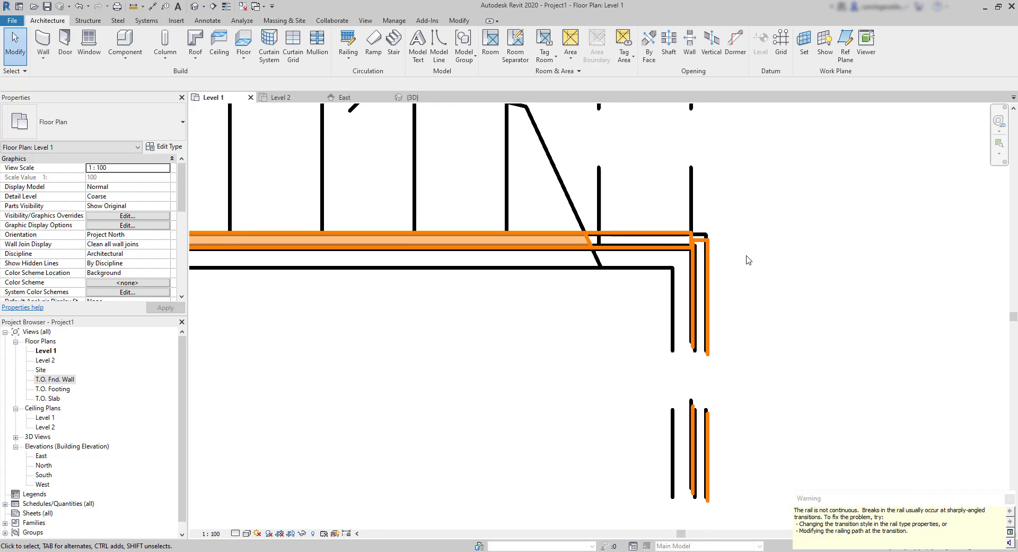
click(412, 98)
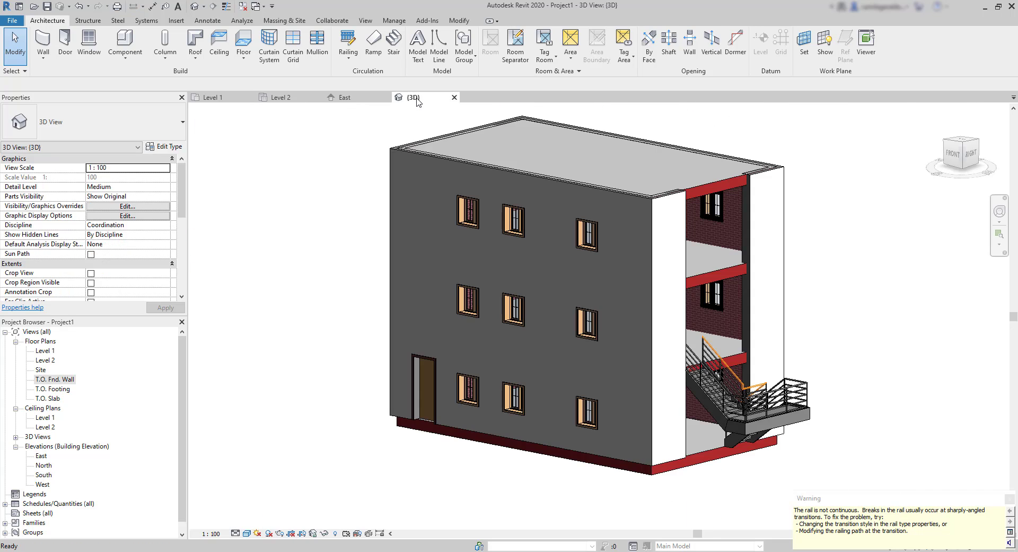
scroll(790, 351, up, 6)
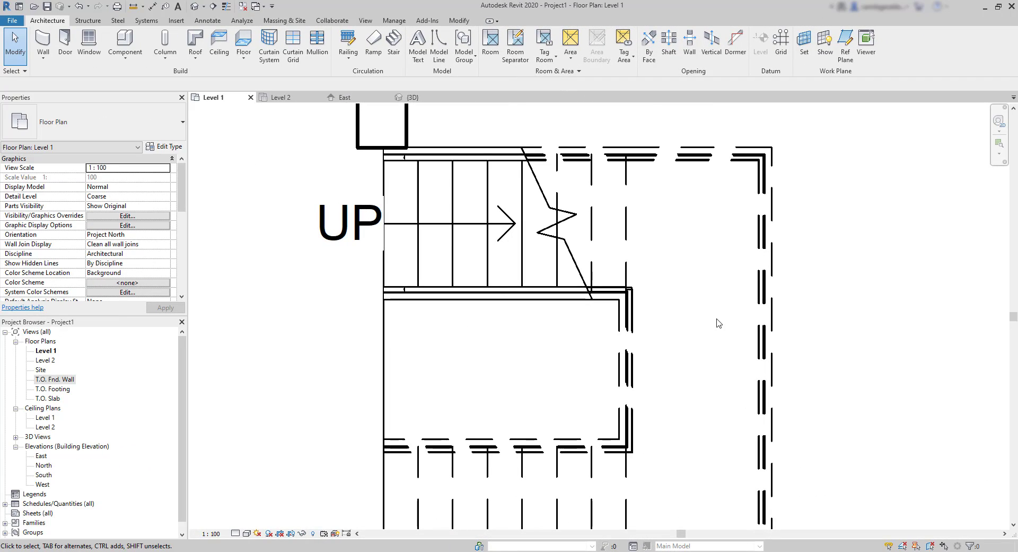
Move the landing railing's outer sketch line 100 mm outward, finish the edit, and view it in 3D.
double_click(630, 316)
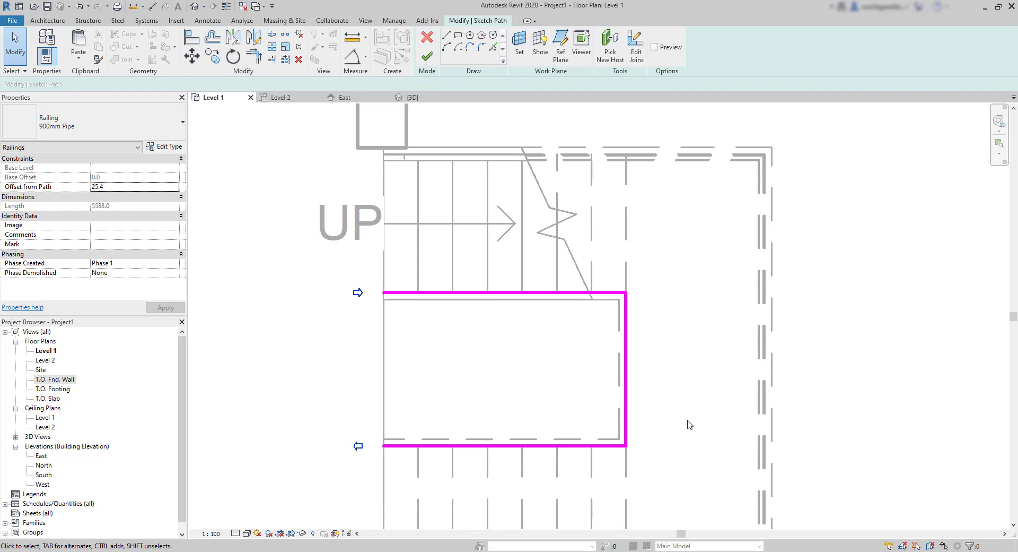
click(625, 368)
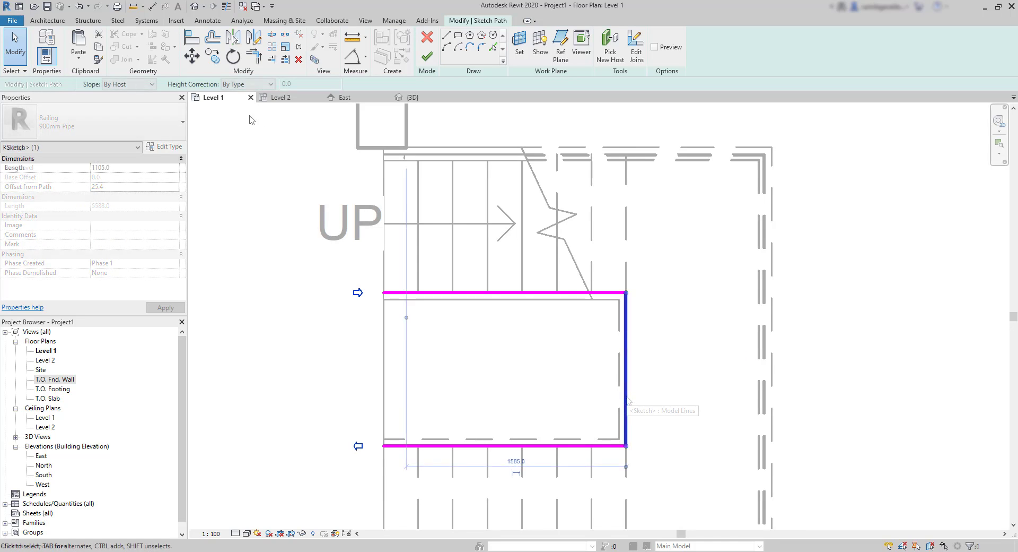
click(192, 56)
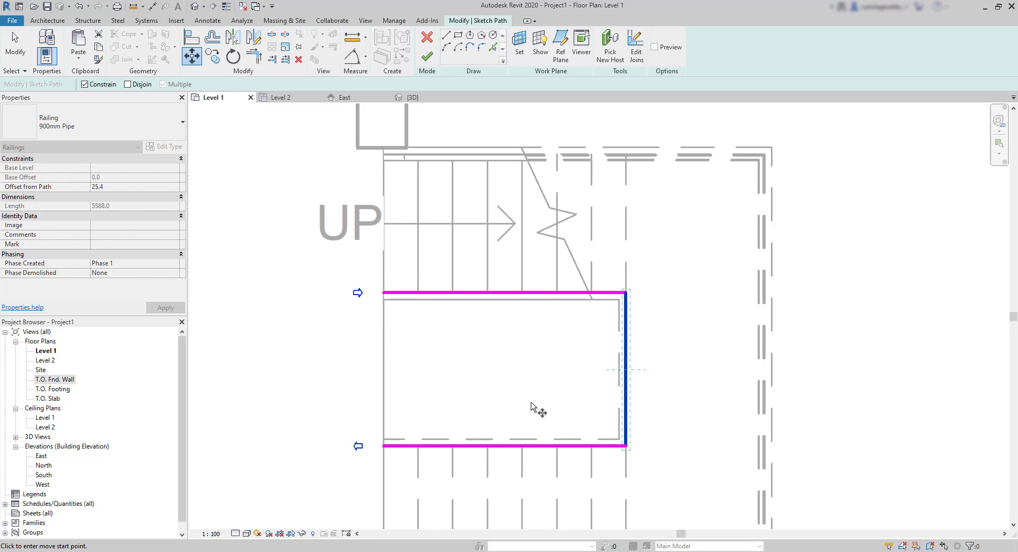
click(627, 446)
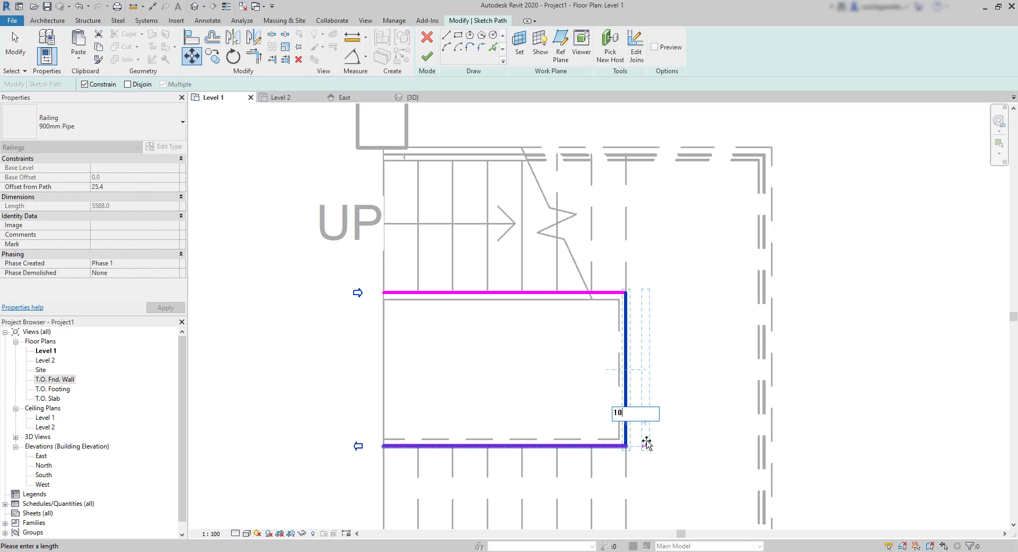
text(0)
key(Return)
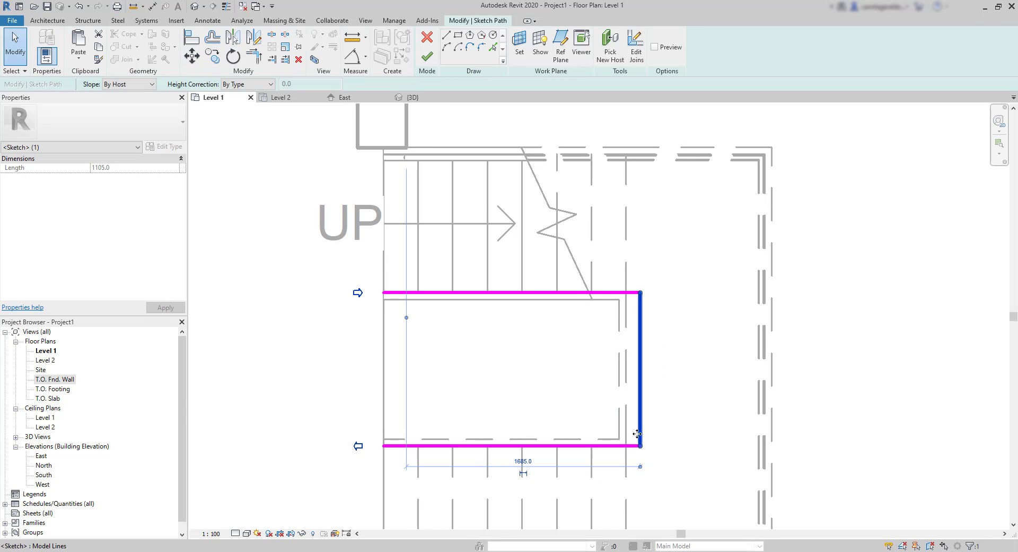
scroll(704, 367, down, 2)
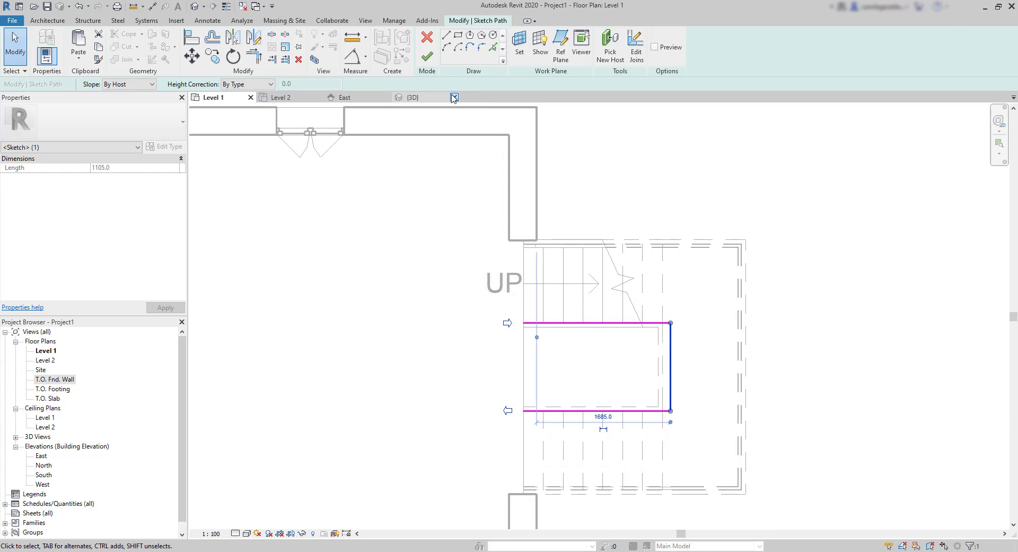
click(430, 56)
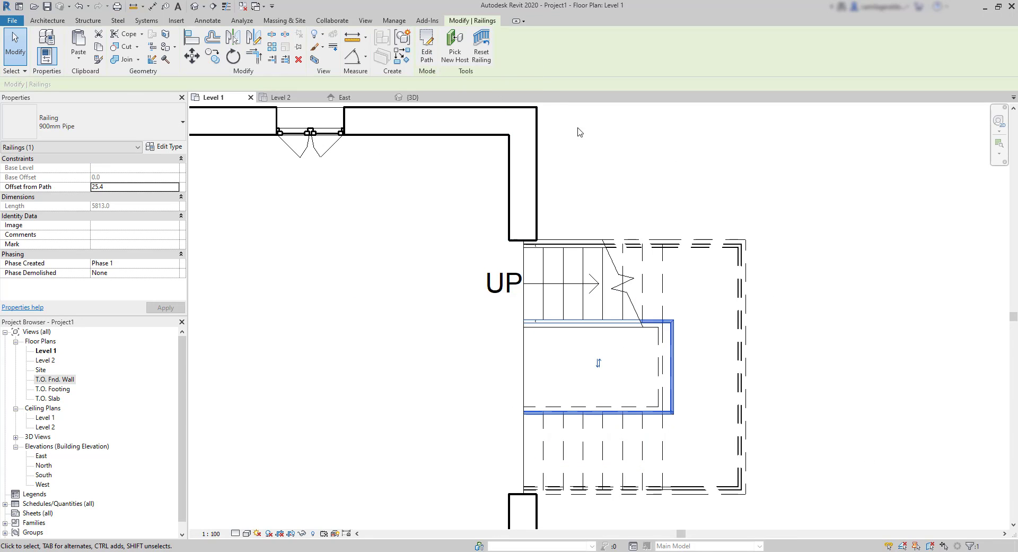
key(ctrl+Tab)
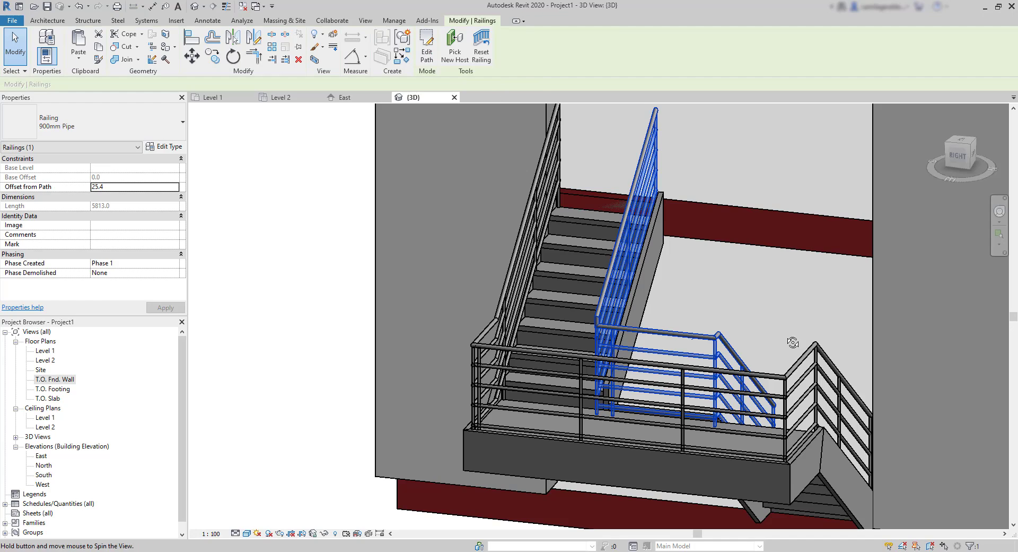
shift+middle_drag(791, 345, 677, 445)
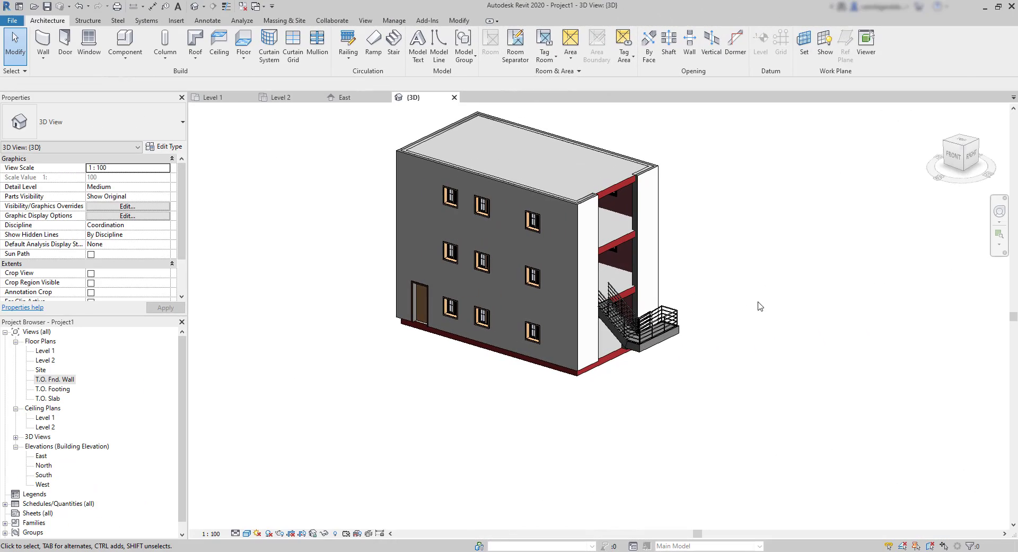
scroll(647, 307, up, 2)
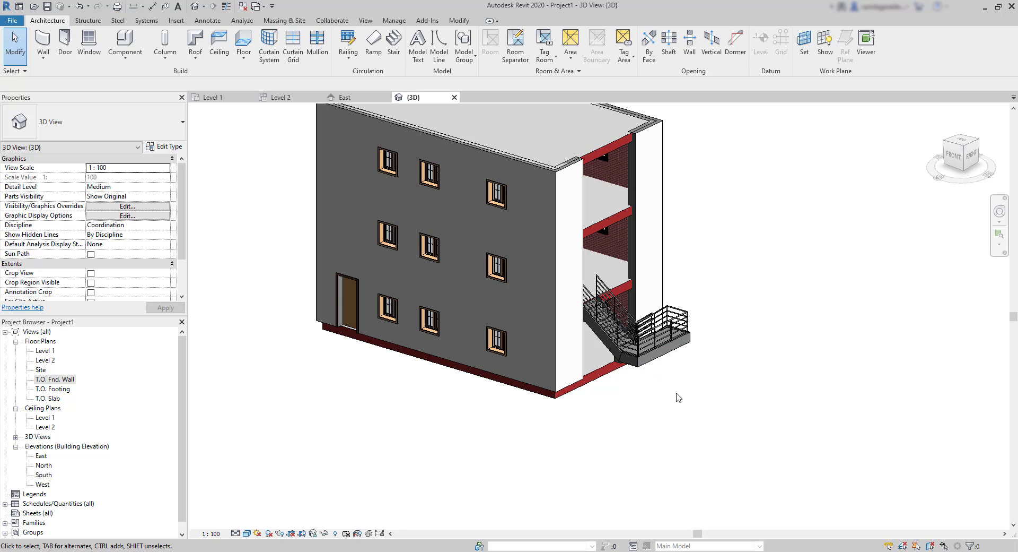
click(640, 363)
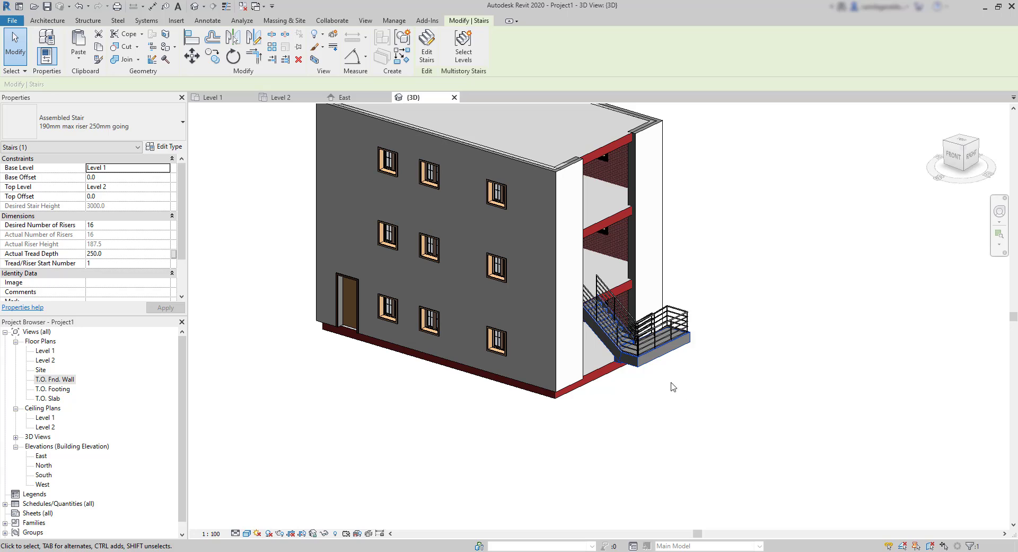
click(459, 40)
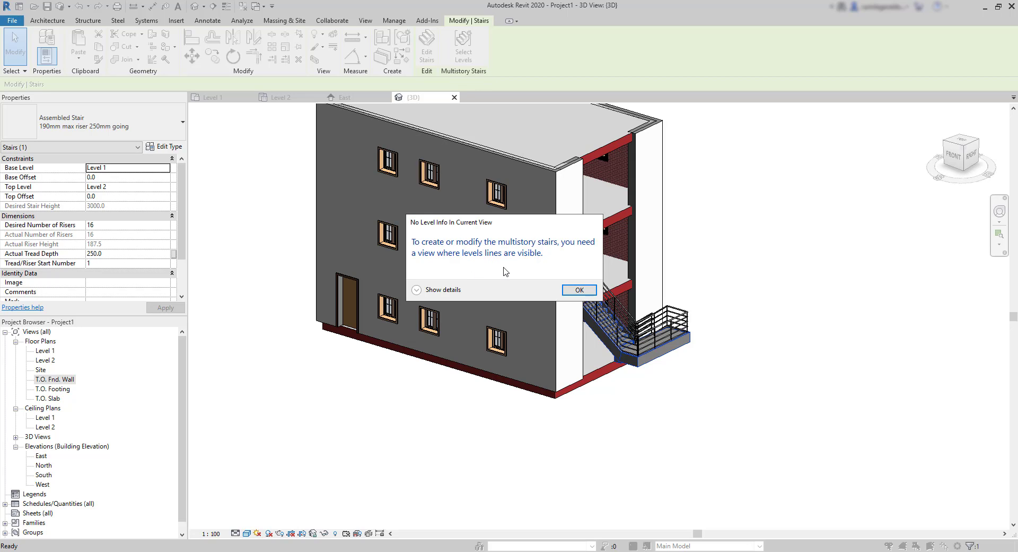
click(578, 290)
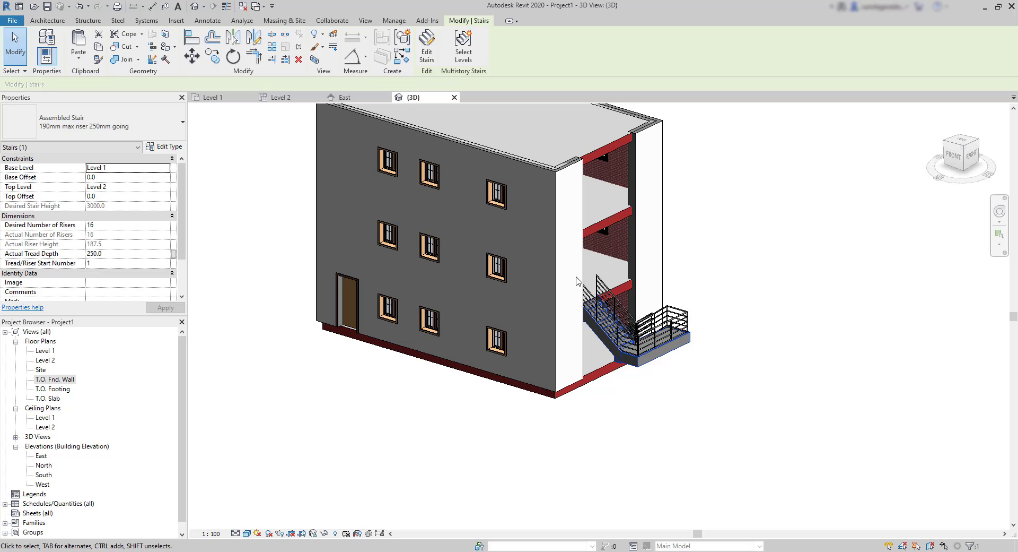
Unhide the Levels category in the 3D view using the hidden T.O. Fnd. Wall level.
click(335, 533)
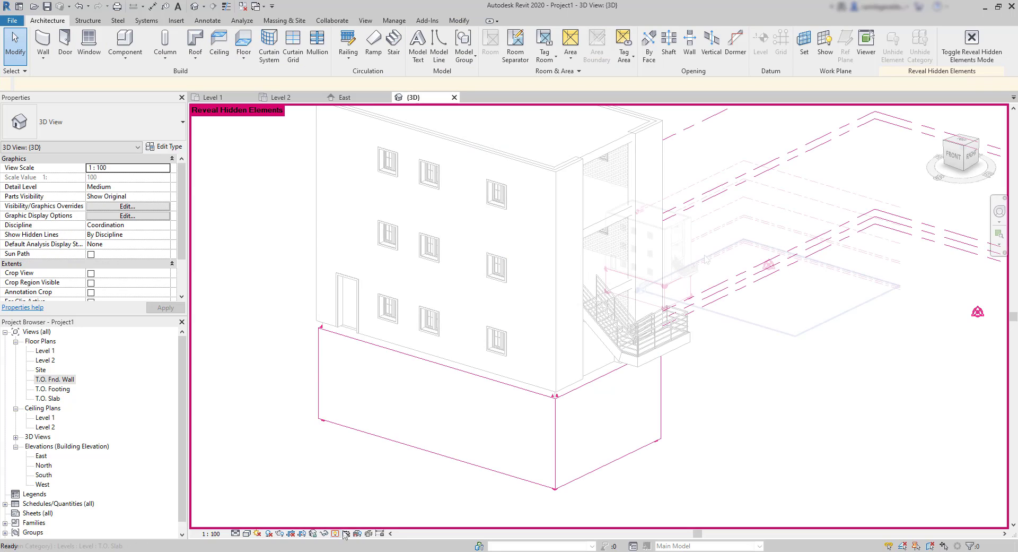
scroll(354, 380, down, 3)
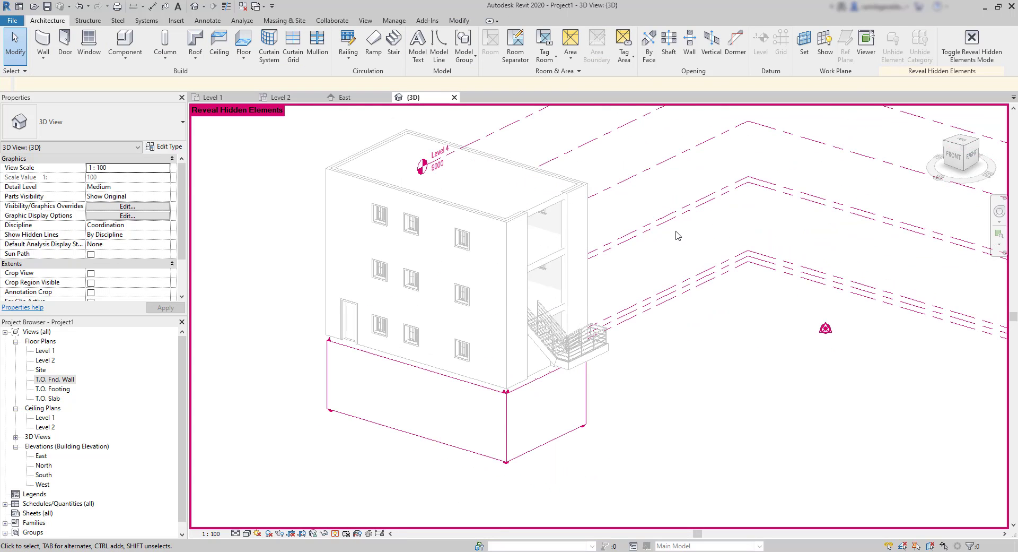
click(670, 225)
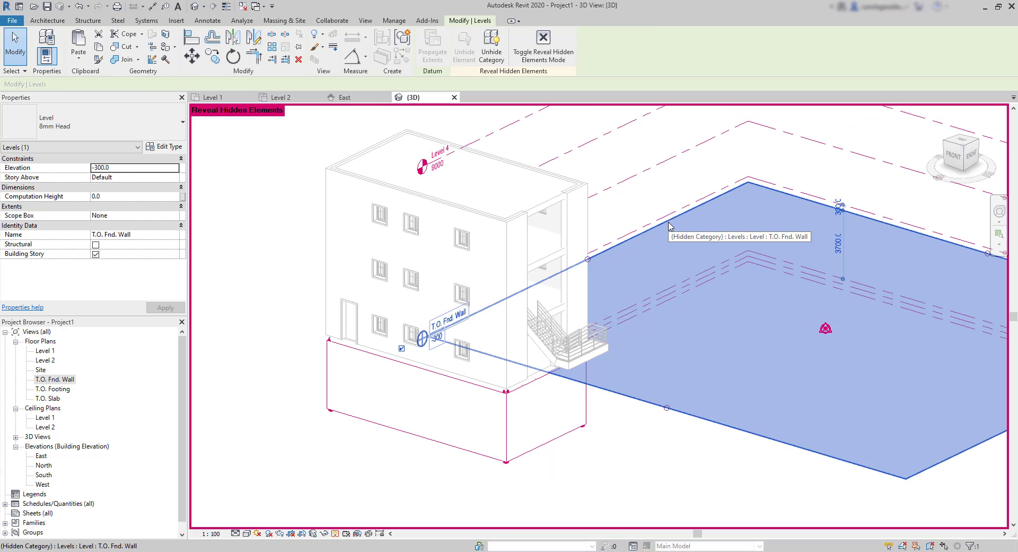
right_click(669, 225)
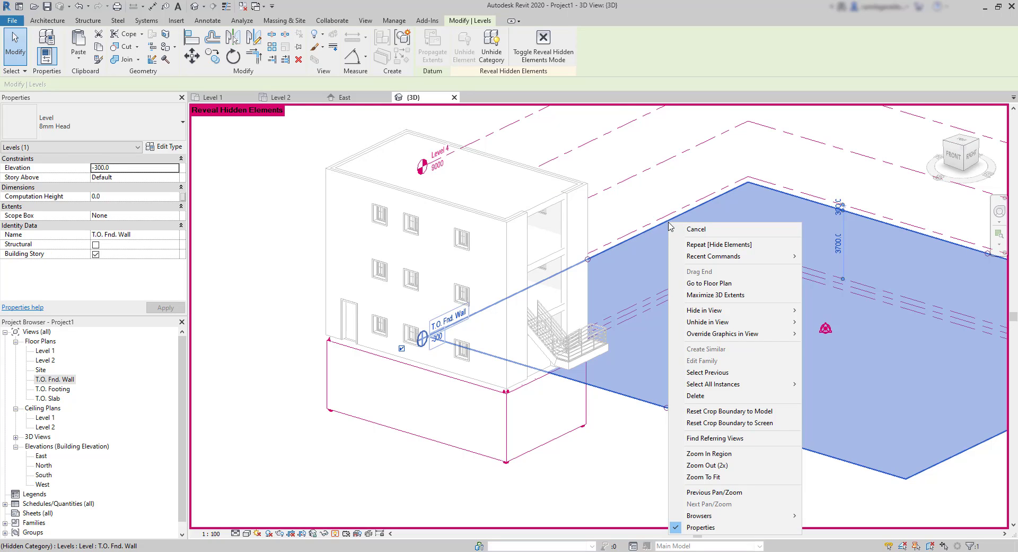
mouse_move(723, 324)
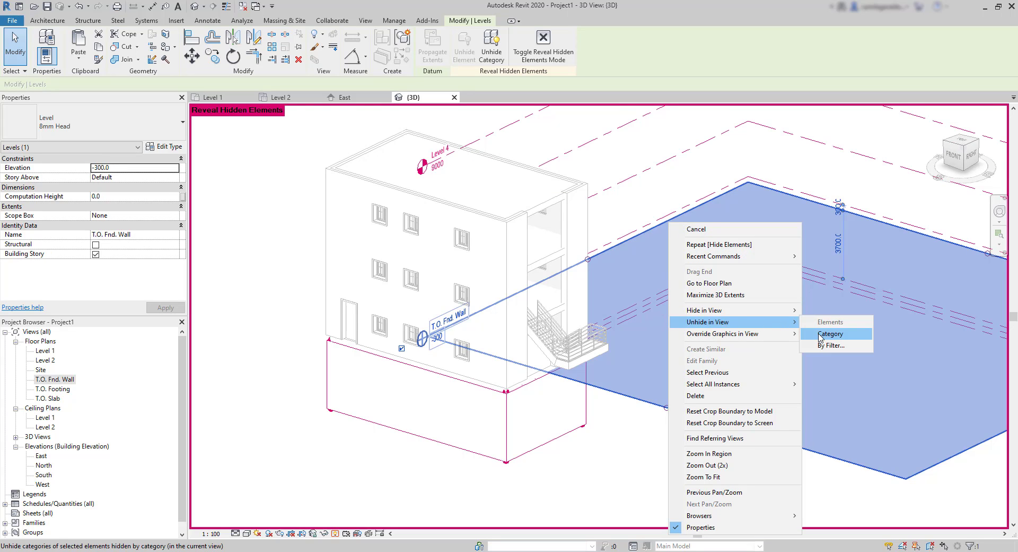
click(820, 334)
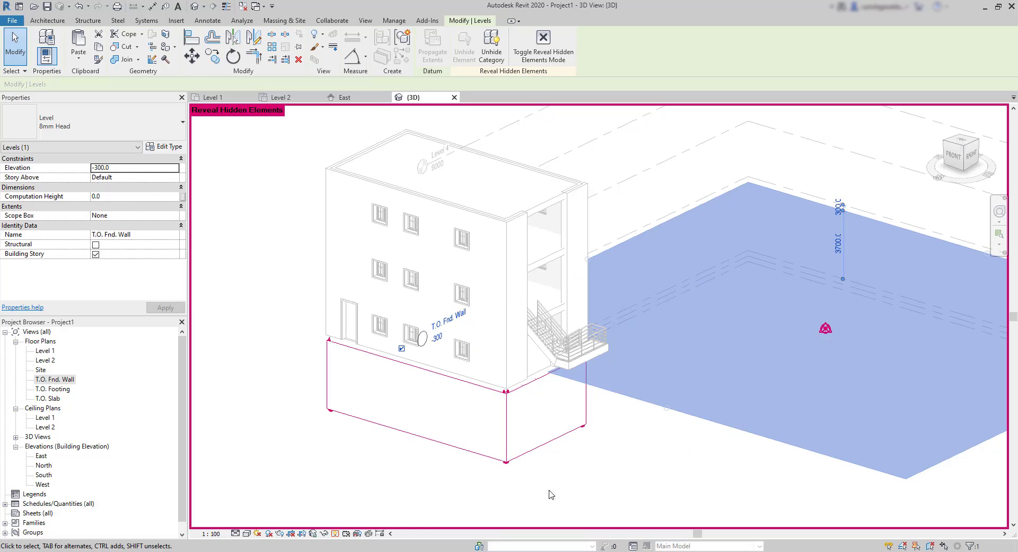
click(335, 533)
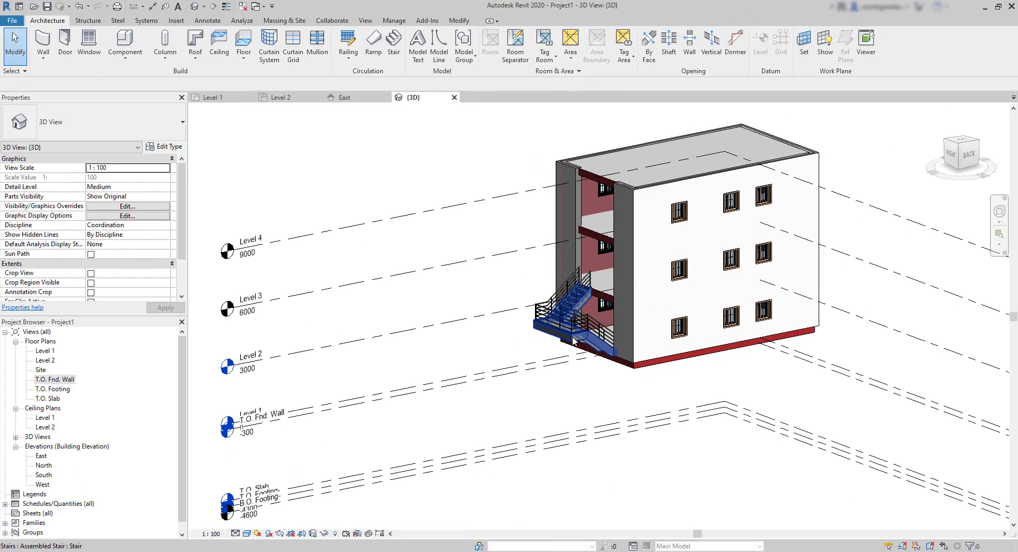
click(555, 336)
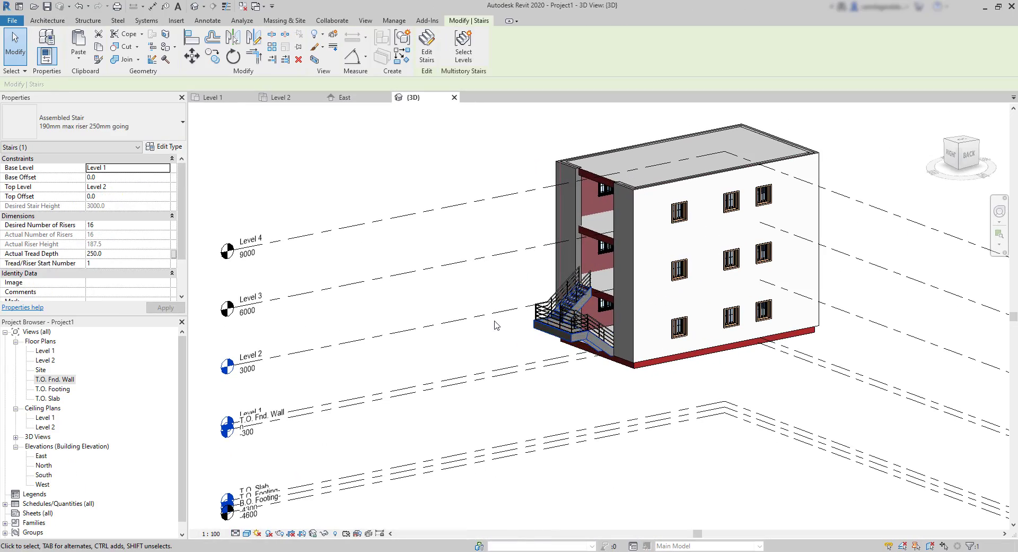
Connect the exterior stair to Level 3 and Level 4 as a multistory stair.
click(458, 45)
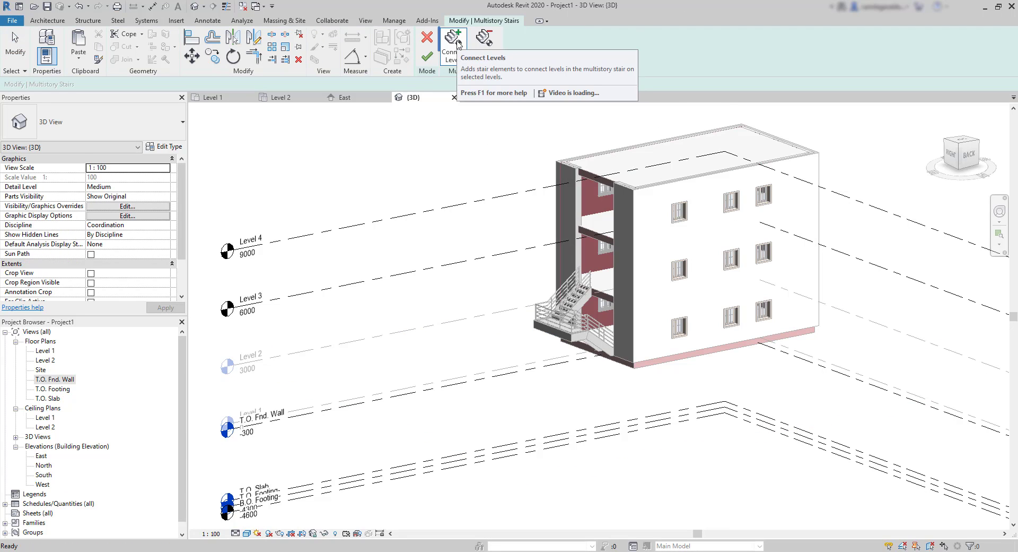
click(458, 43)
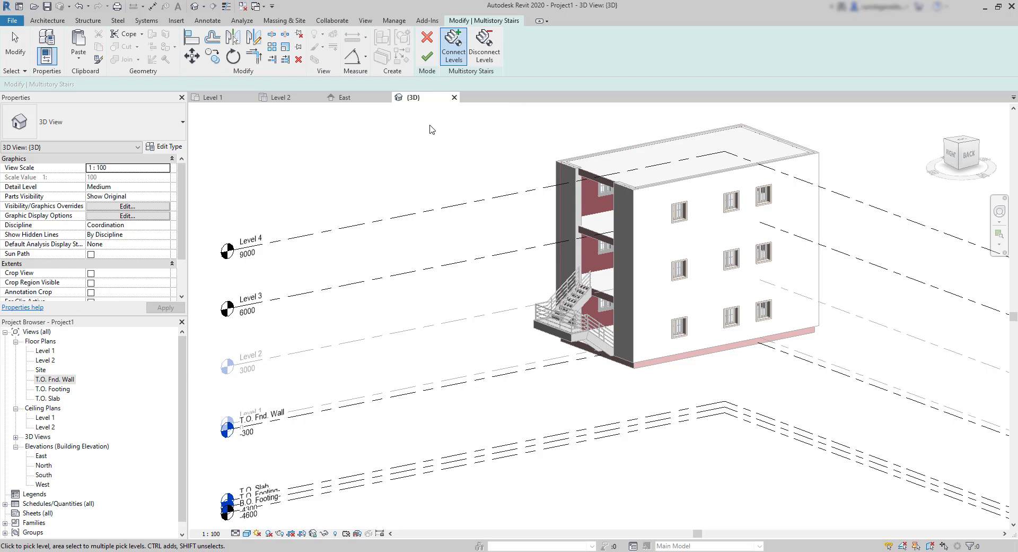
click(445, 268)
click(433, 216)
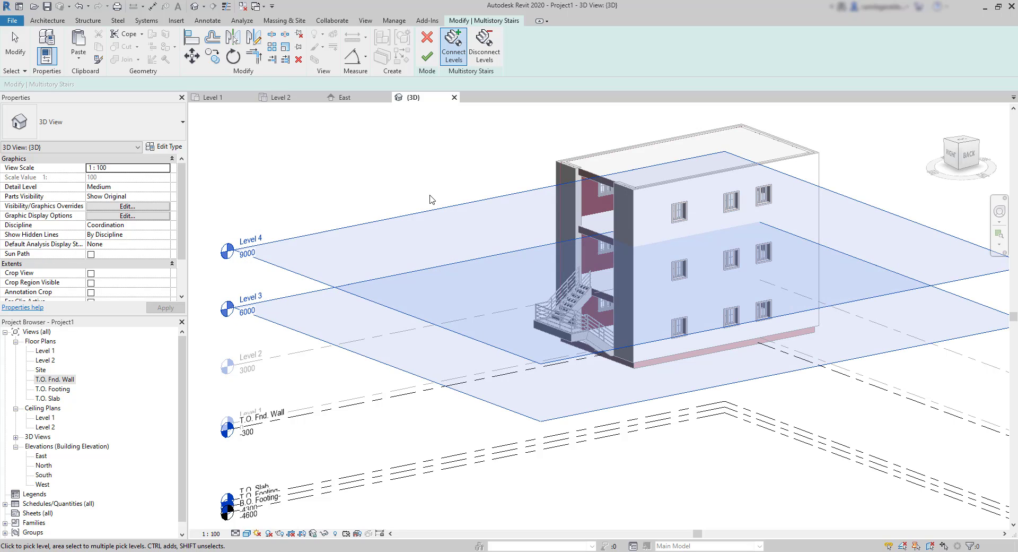
click(428, 60)
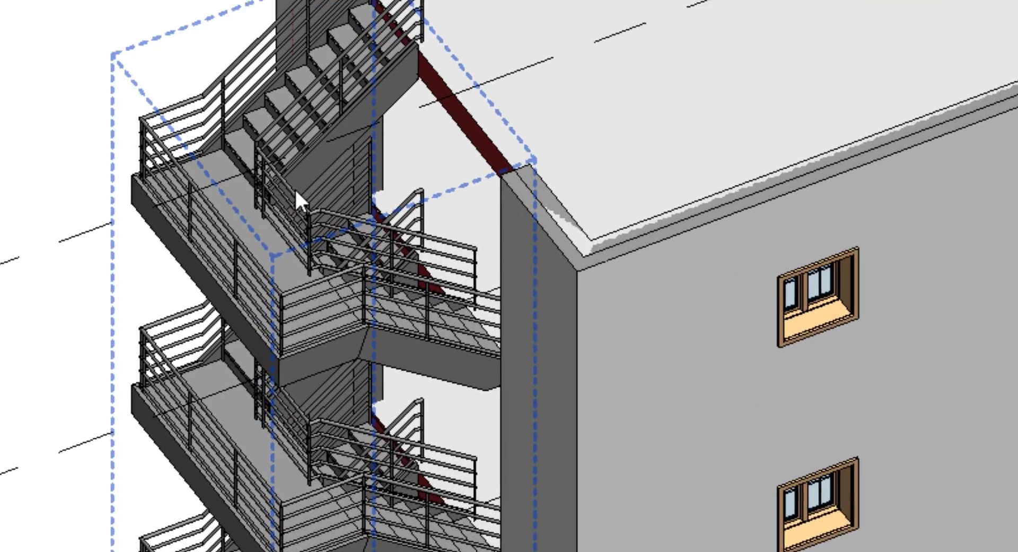
Select the stair railings in 3D, then switch to the Level 1 floor plan.
click(385, 223)
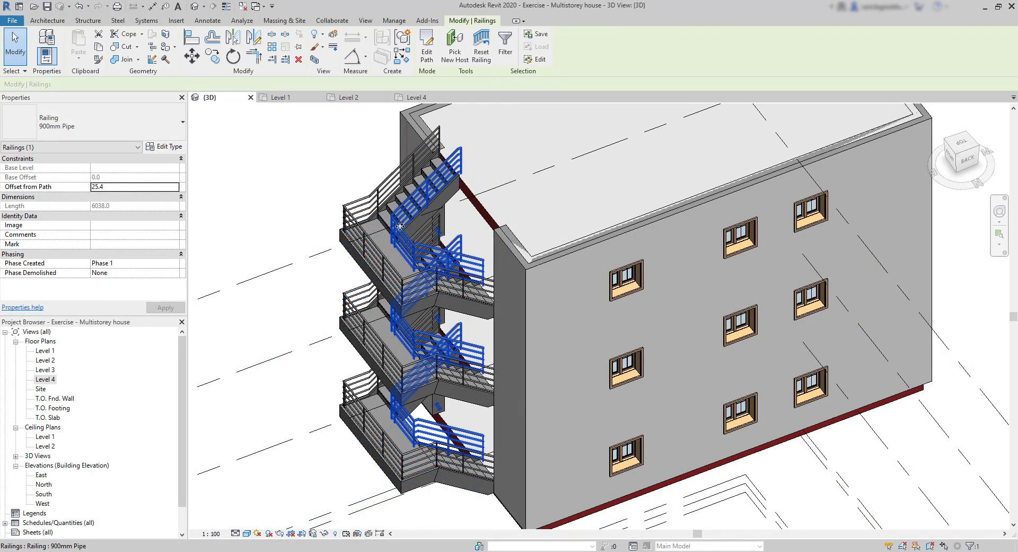
click(283, 100)
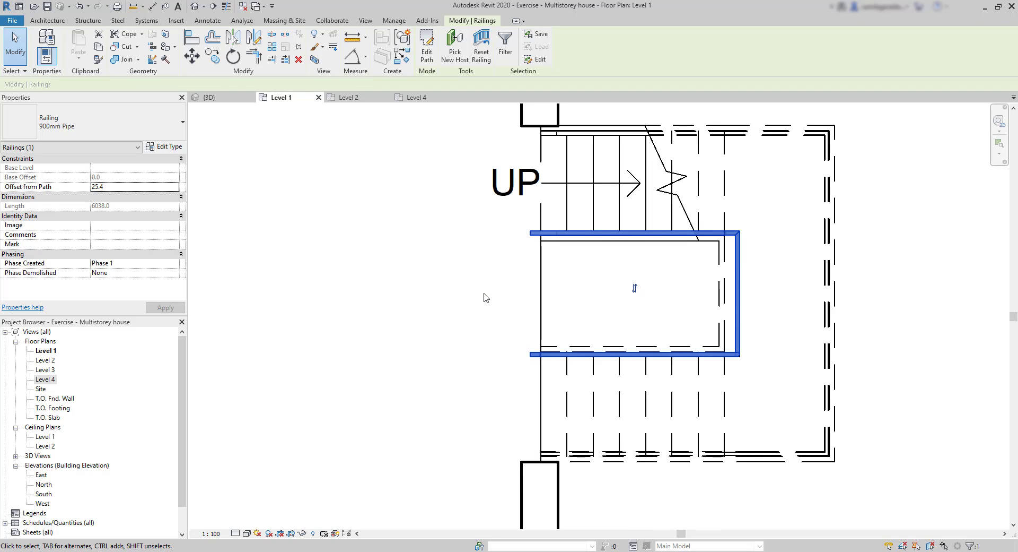
Add a left vertical line to the Level 1 landing railing path, closing it into a rectangle.
double_click(570, 354)
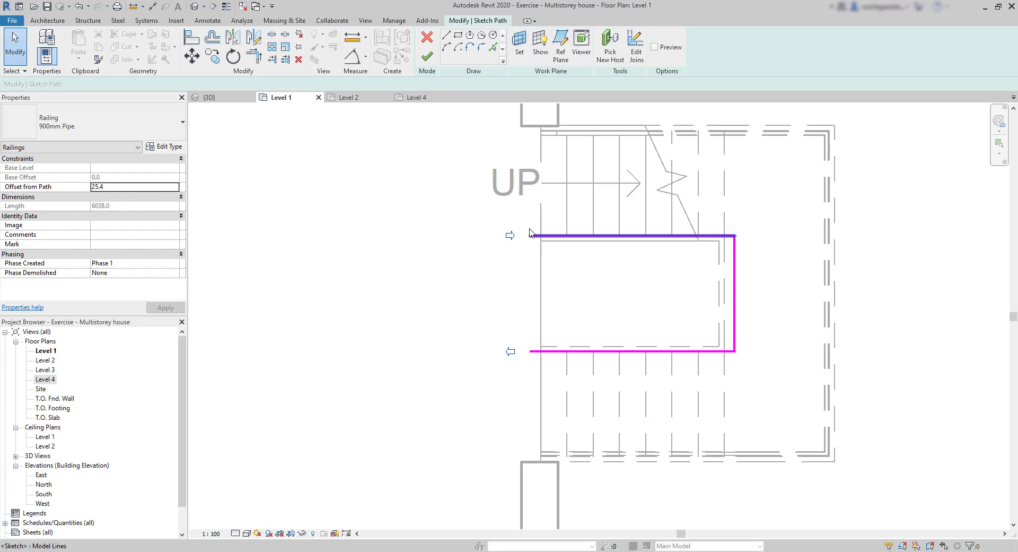
click(446, 35)
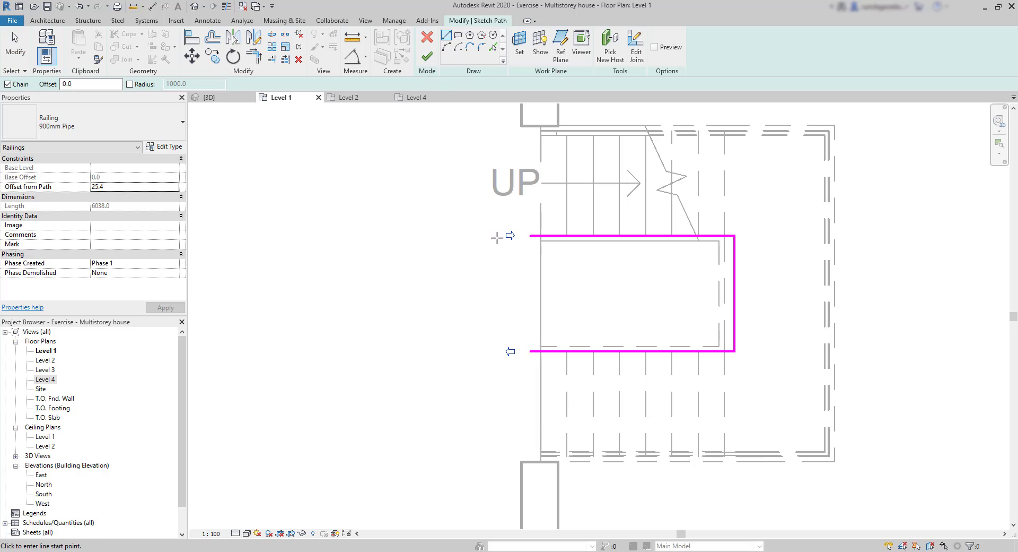
click(530, 352)
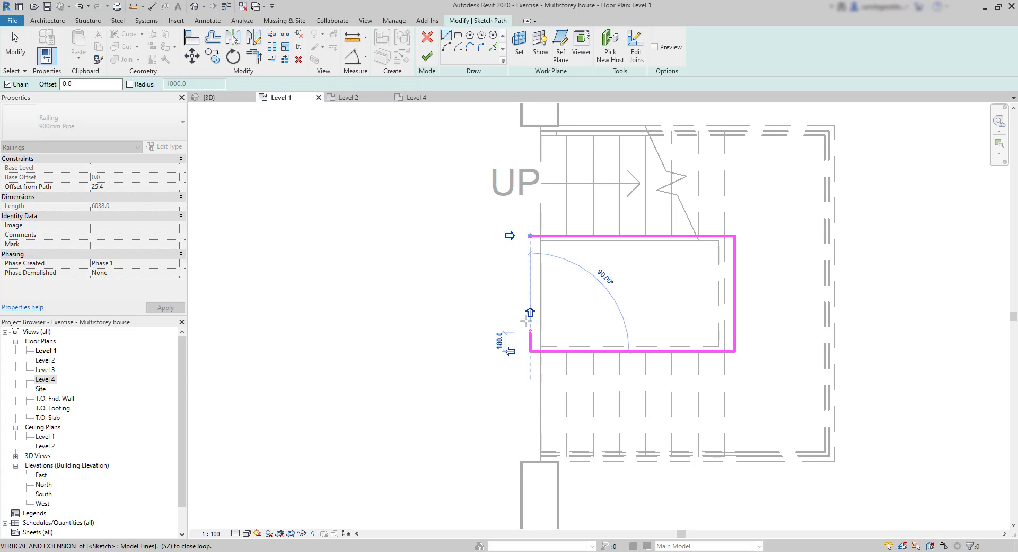
scroll(531, 246, up, 2)
scroll(531, 246, up, 2)
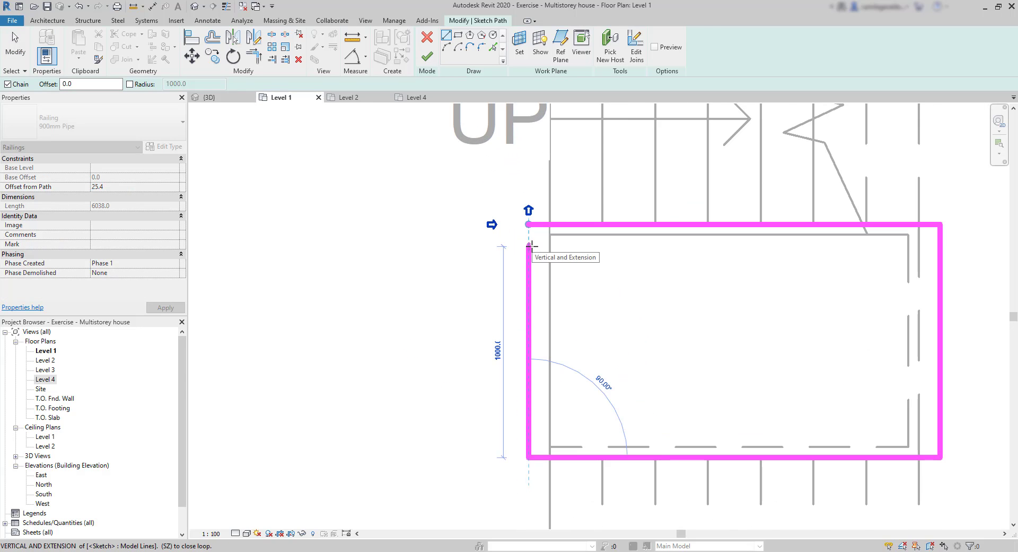
click(529, 224)
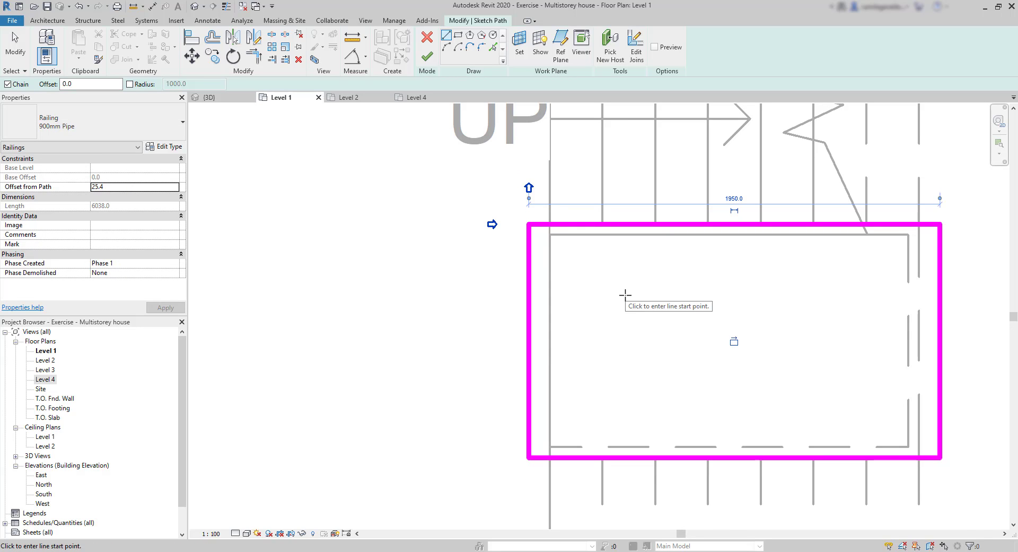
click(427, 55)
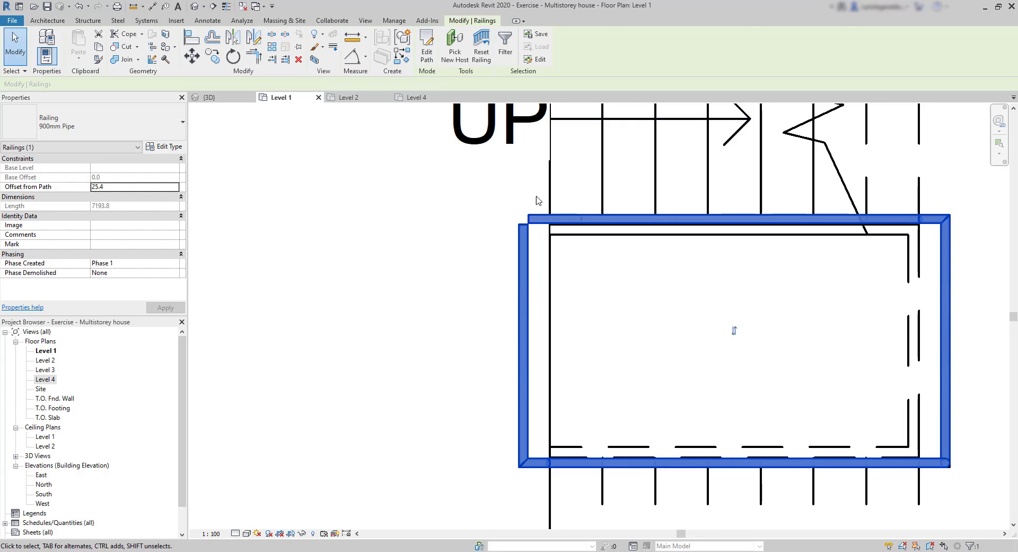
click(227, 97)
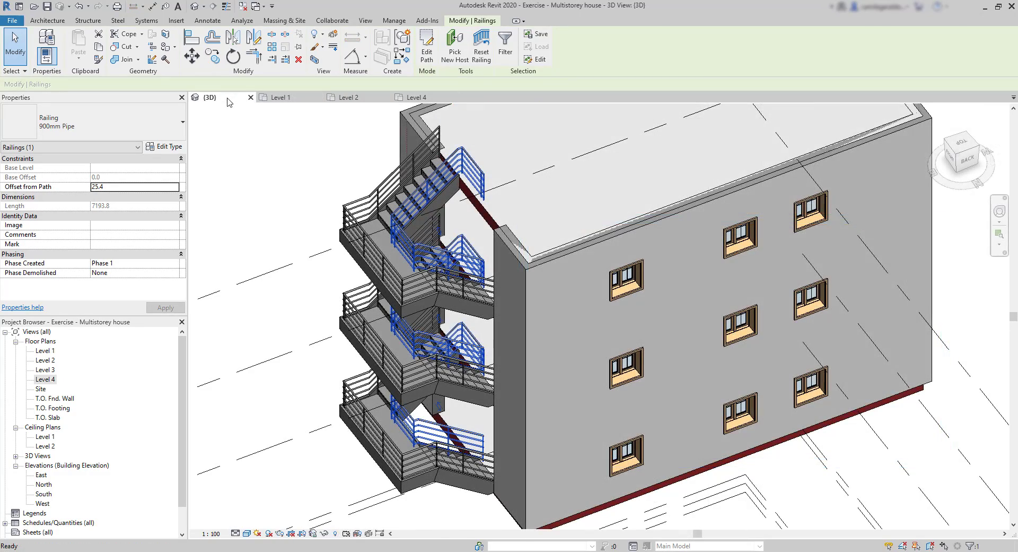
scroll(453, 402, up, 4)
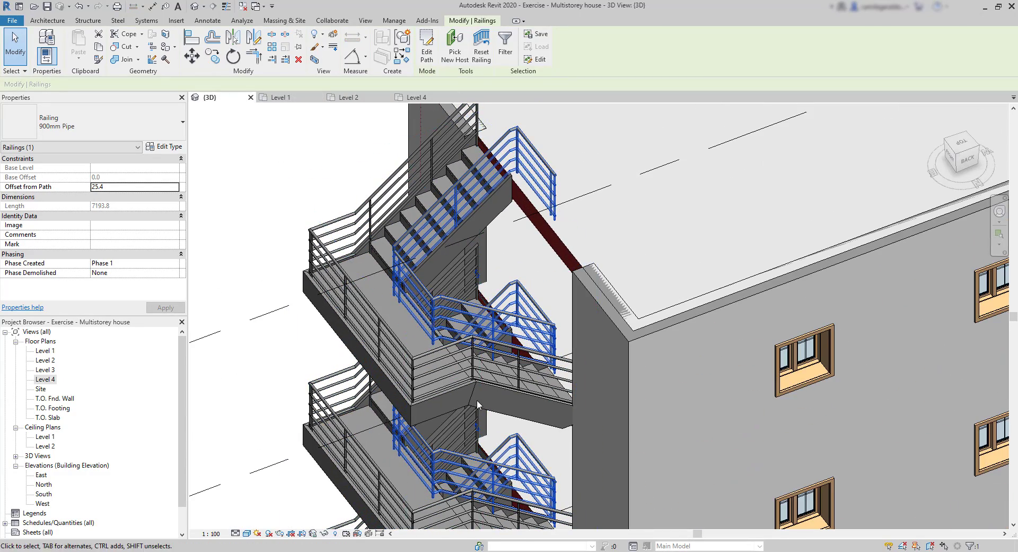
scroll(478, 404, up, 5)
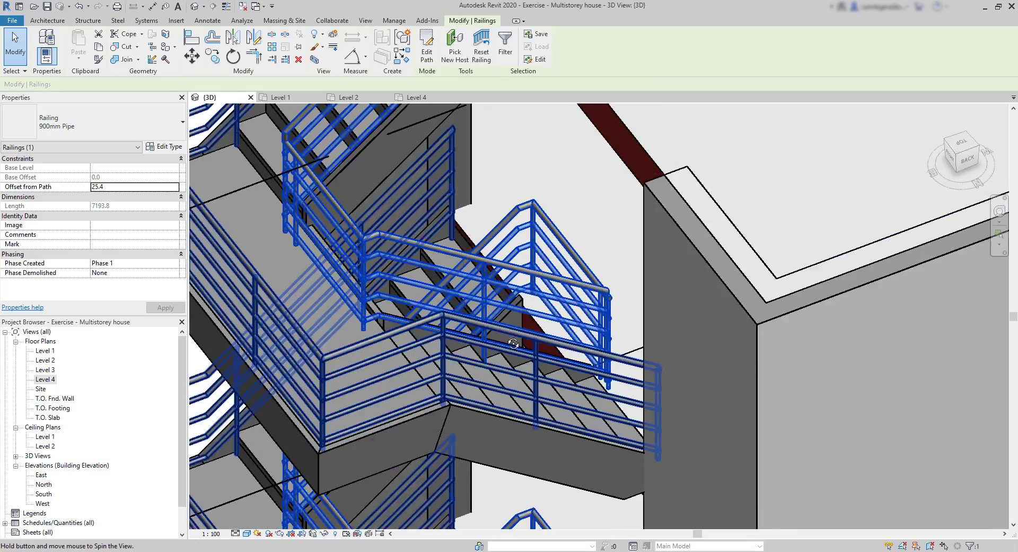
shift+middle_drag(520, 348, 514, 188)
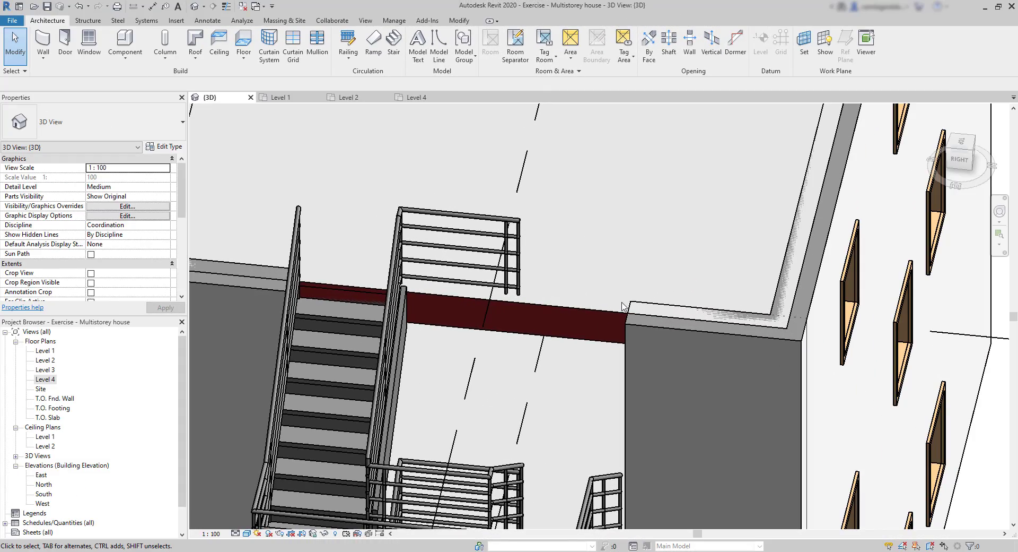
On Level 4, sketch a railing running up beside the stair with a short return toward the wall.
click(418, 97)
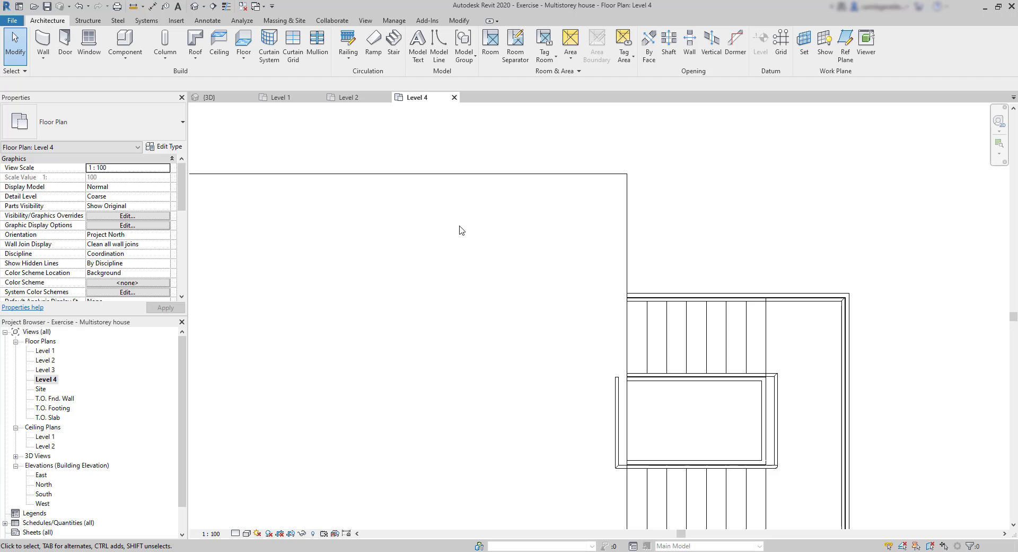
click(352, 41)
scroll(643, 396, up, 2)
scroll(643, 396, up, 1)
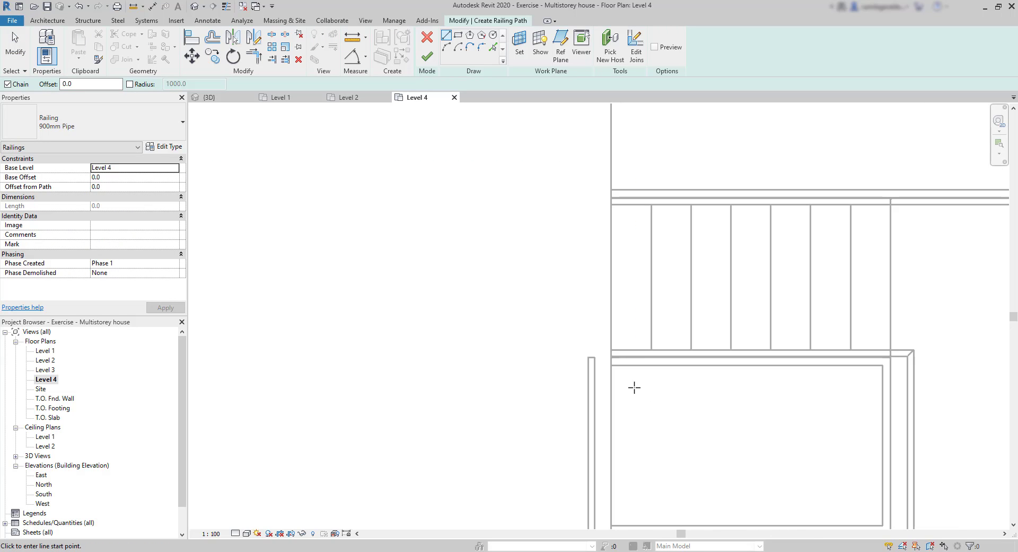
click(594, 358)
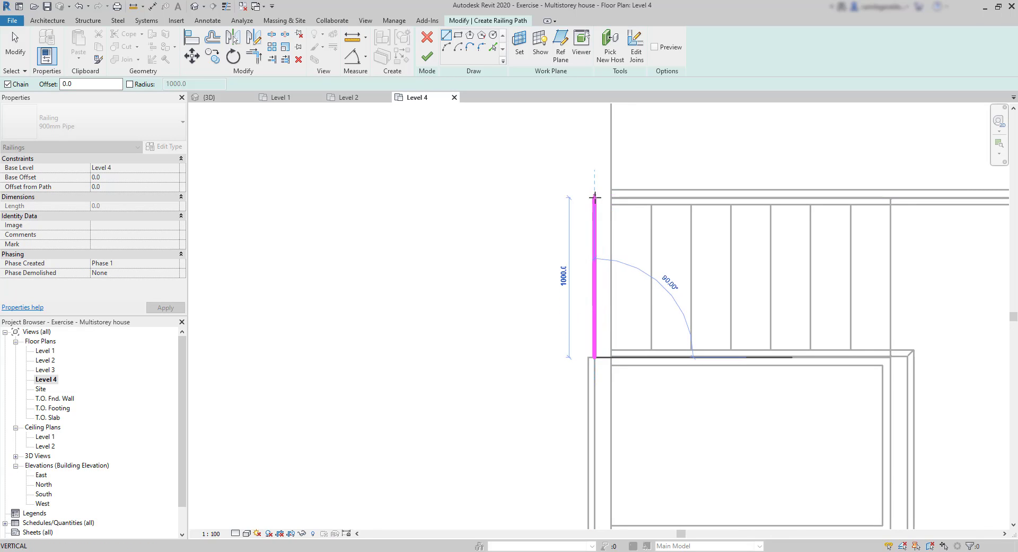
click(595, 198)
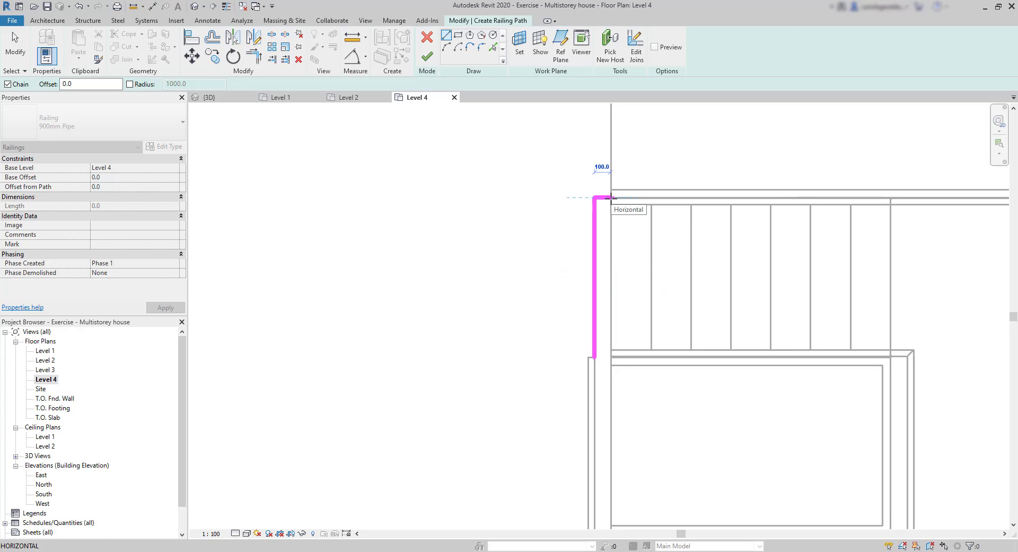
click(610, 197)
key(Escape)
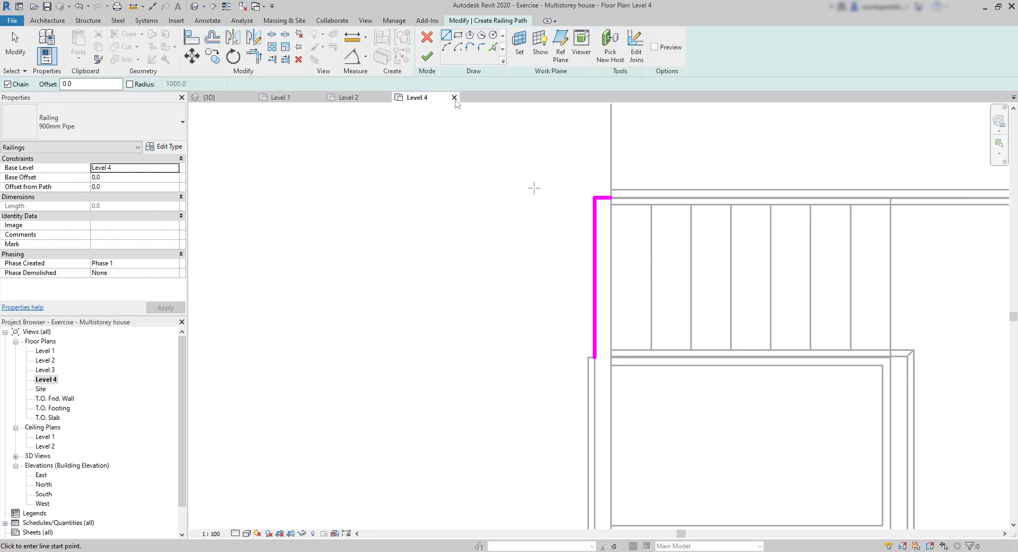
click(427, 56)
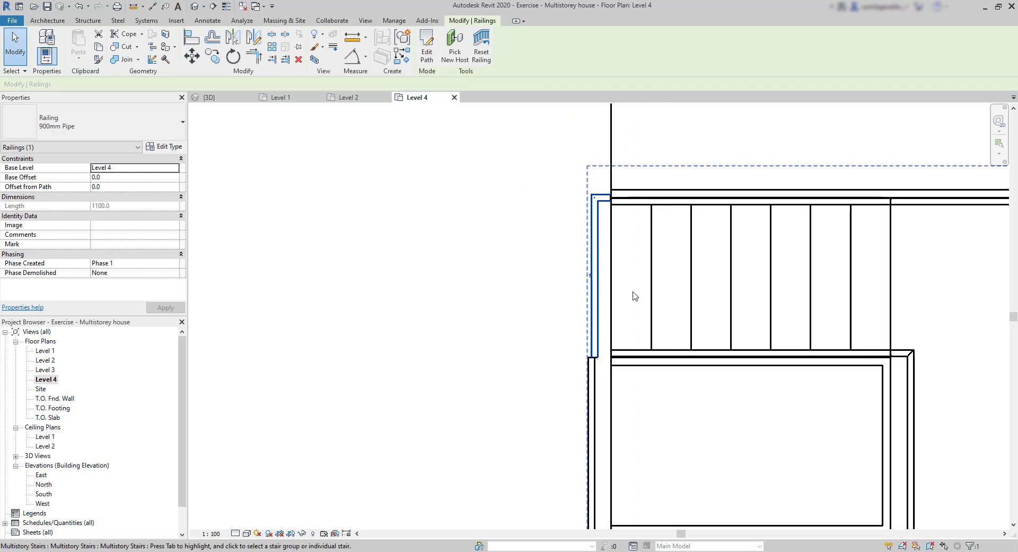
Move the new Level 4 railing so its lower end meets the existing stair railing.
scroll(605, 367, up, 3)
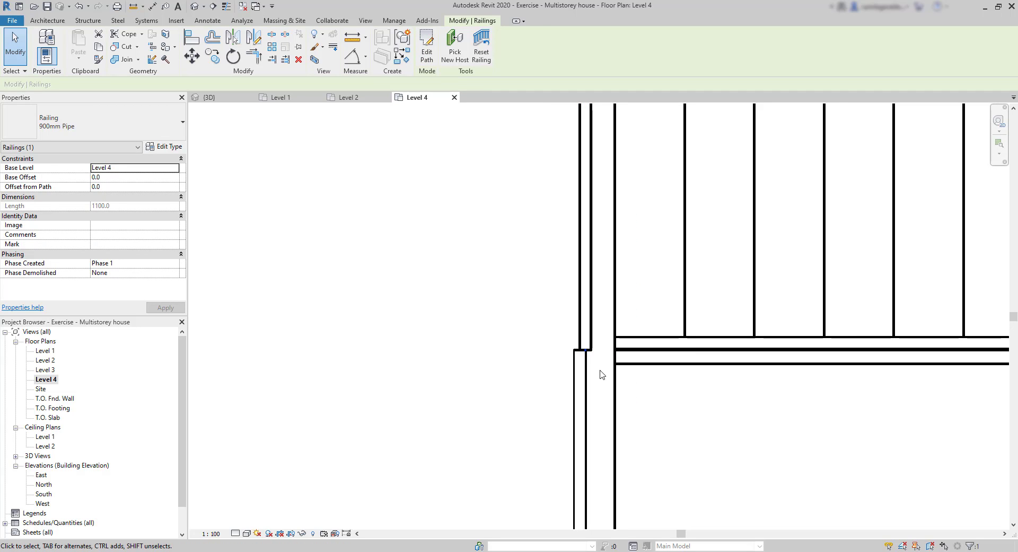
scroll(601, 373, down, 2)
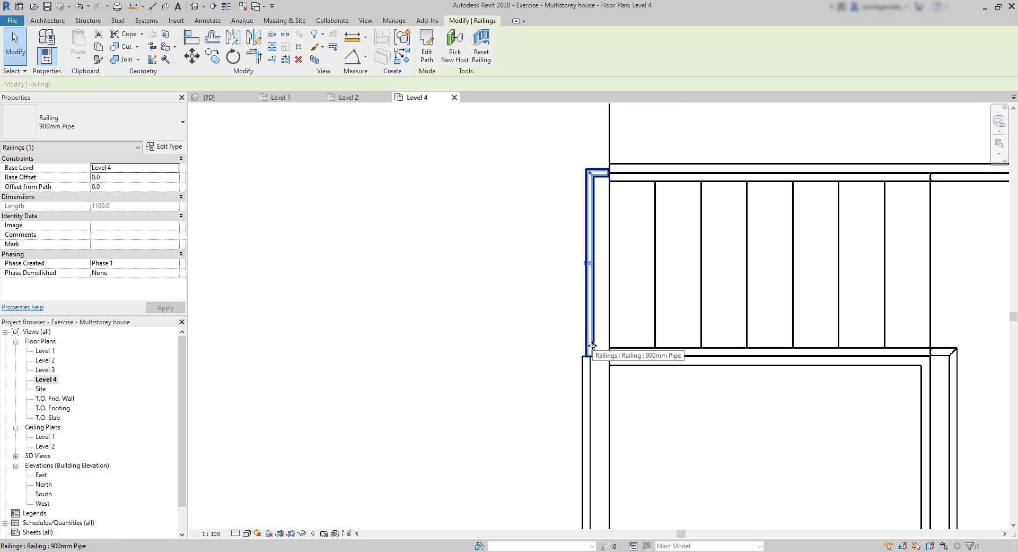
scroll(594, 347, up, 2)
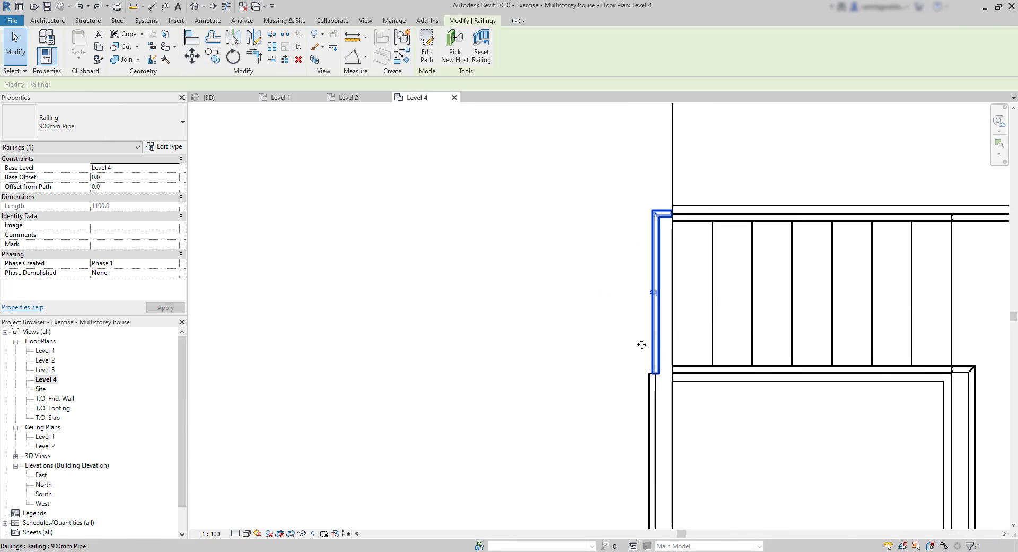
key(Escape)
scroll(655, 366, up, 2)
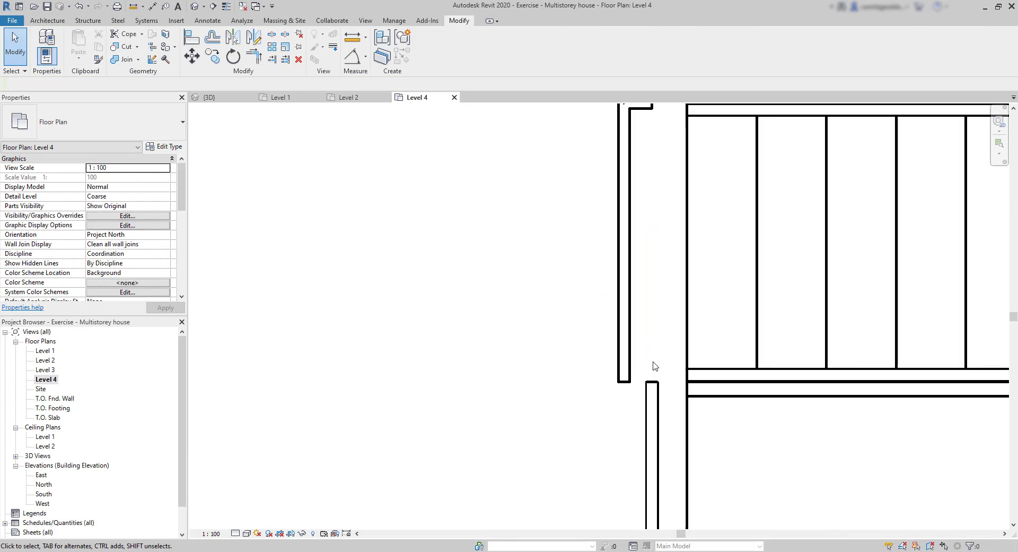
scroll(654, 365, up, 1)
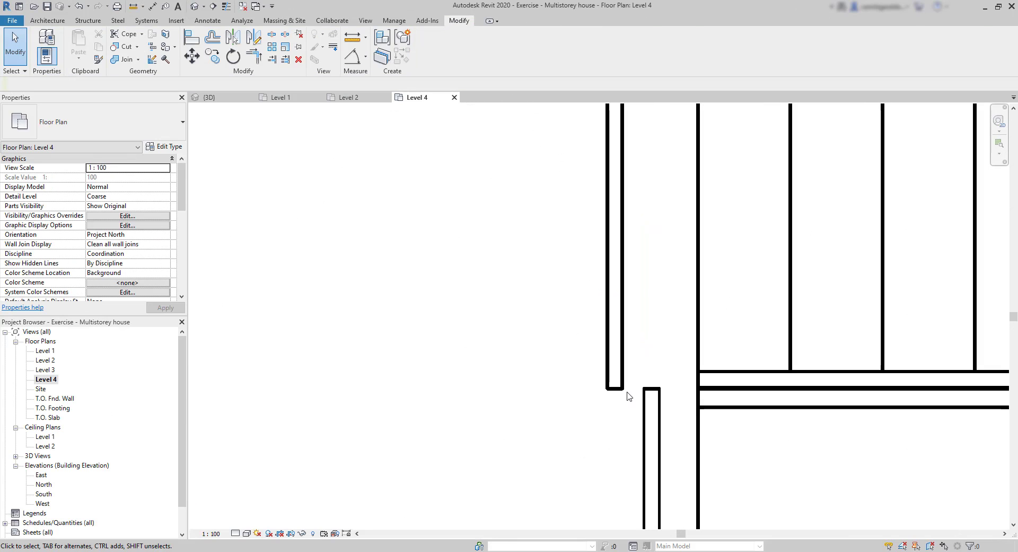
click(192, 55)
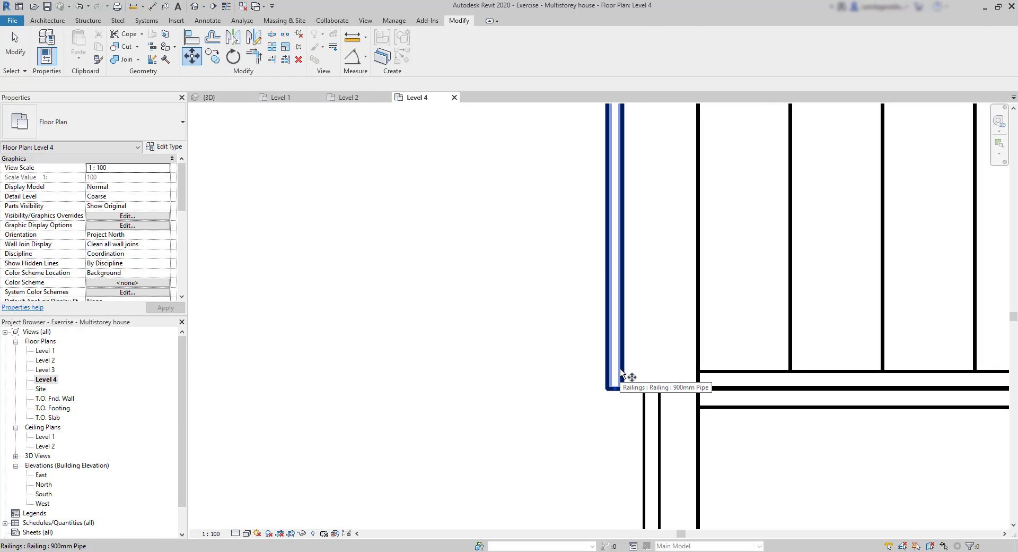
click(648, 390)
scroll(648, 391, up, 2)
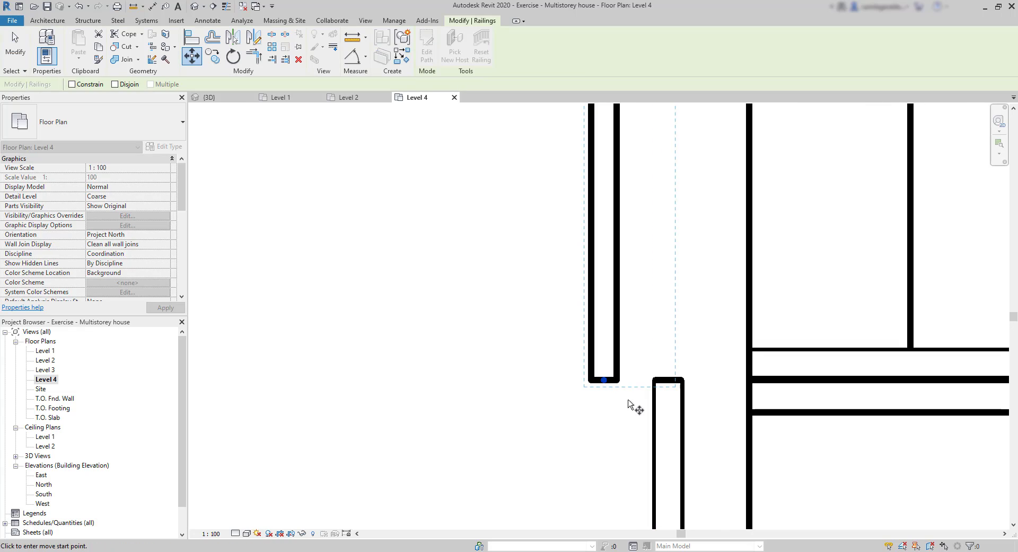
click(604, 380)
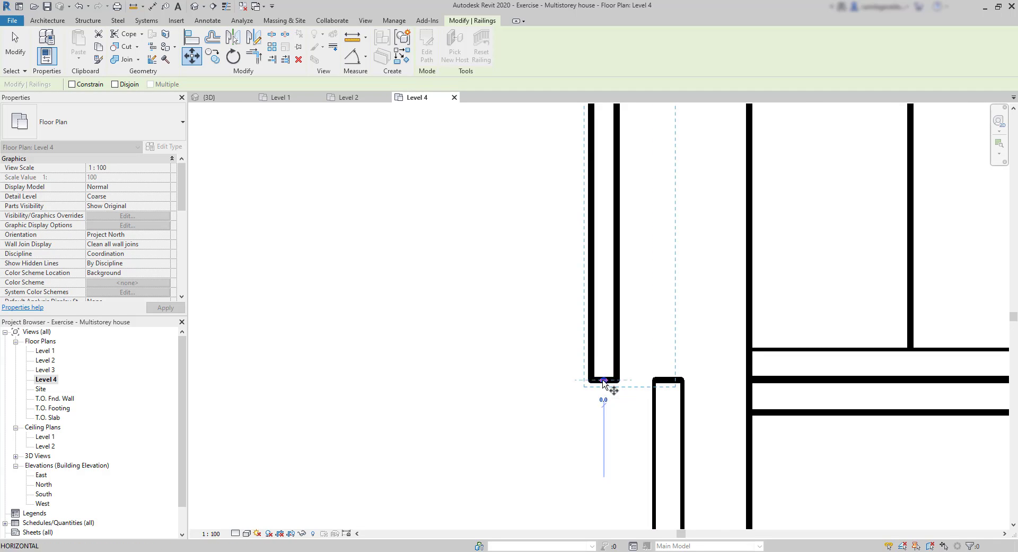
click(669, 379)
Clear the selection and reselect the new Level 4 railing.
scroll(615, 408, down, 5)
scroll(634, 209, up, 5)
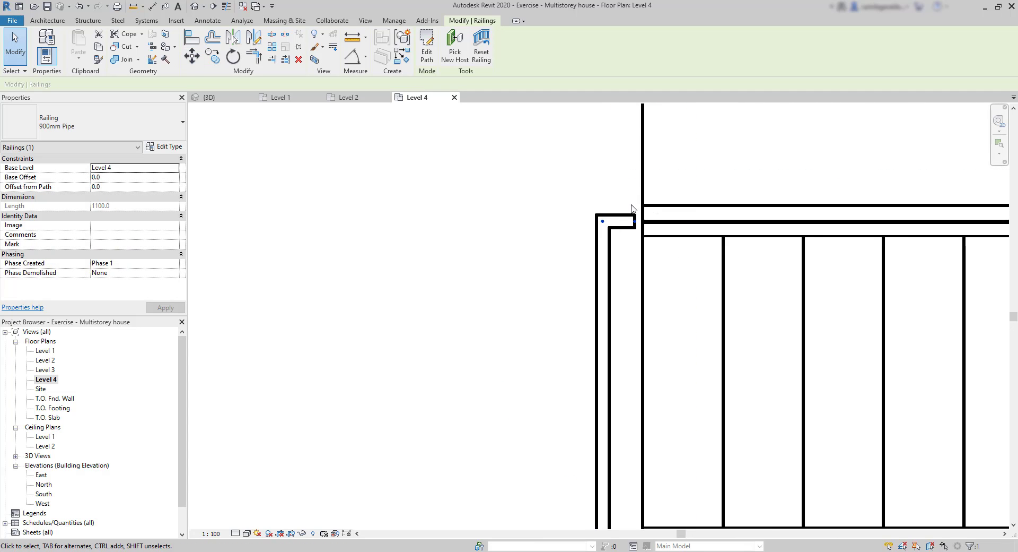
click(631, 337)
click(646, 254)
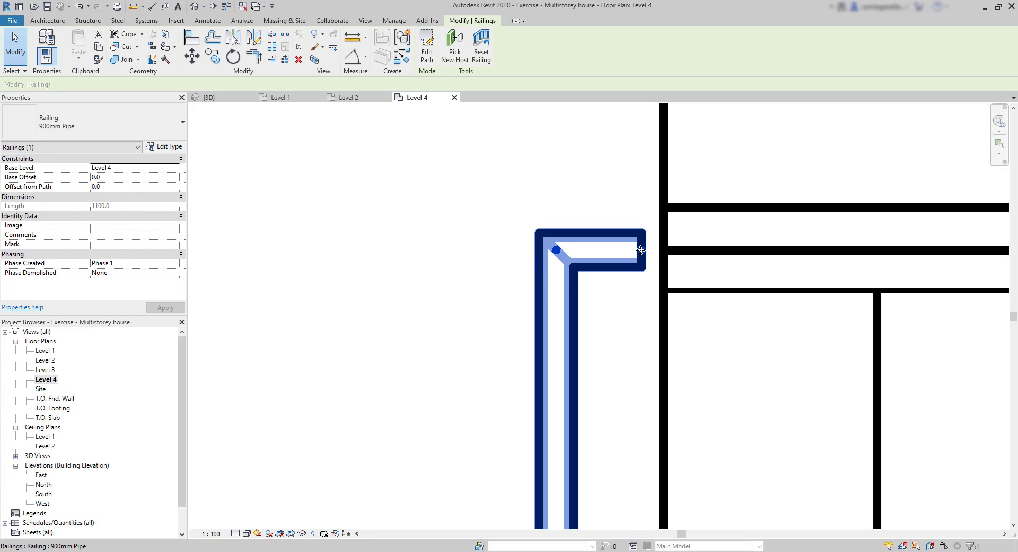
Delete the railing's short 100.0 return segment, leaving a straight 1000.0 run.
double_click(641, 251)
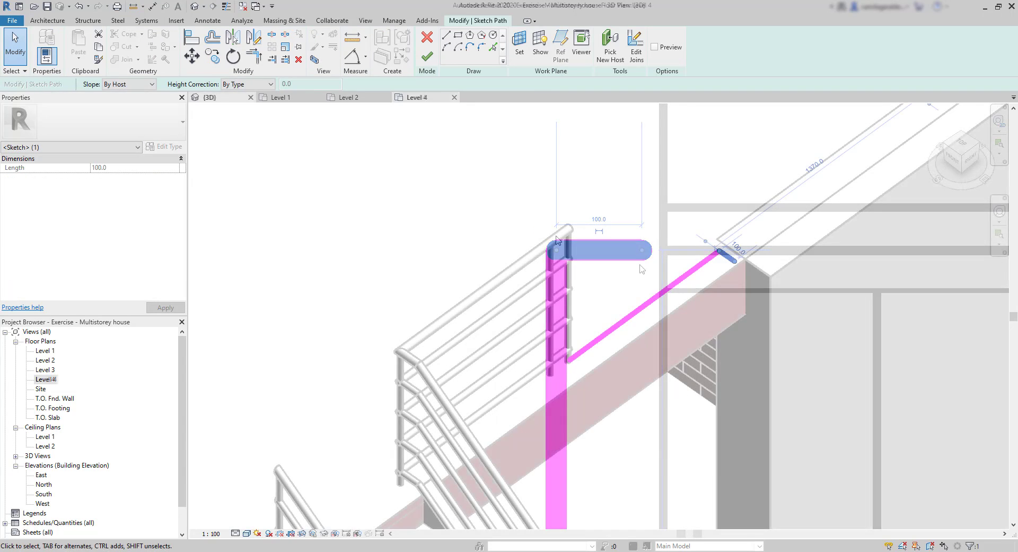
click(427, 57)
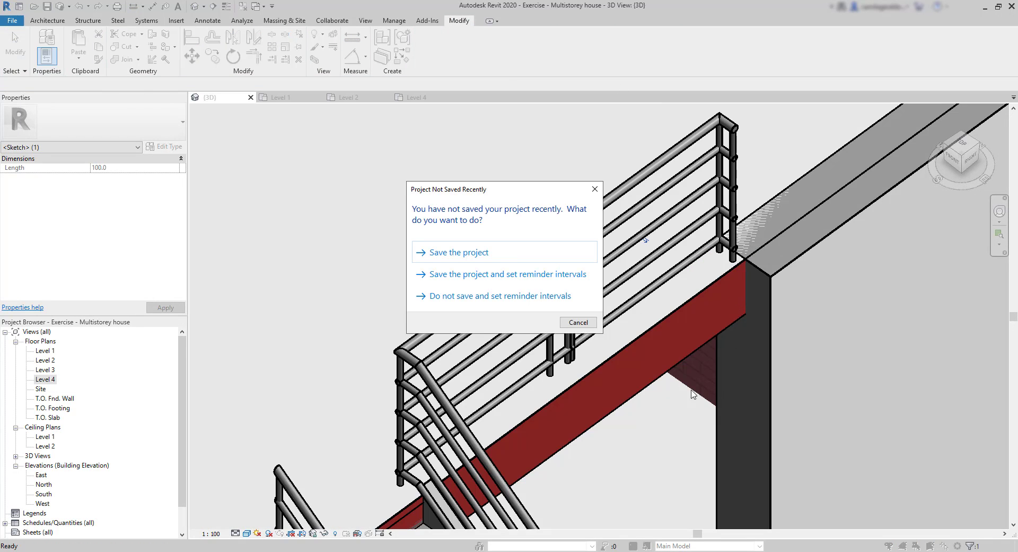
click(467, 252)
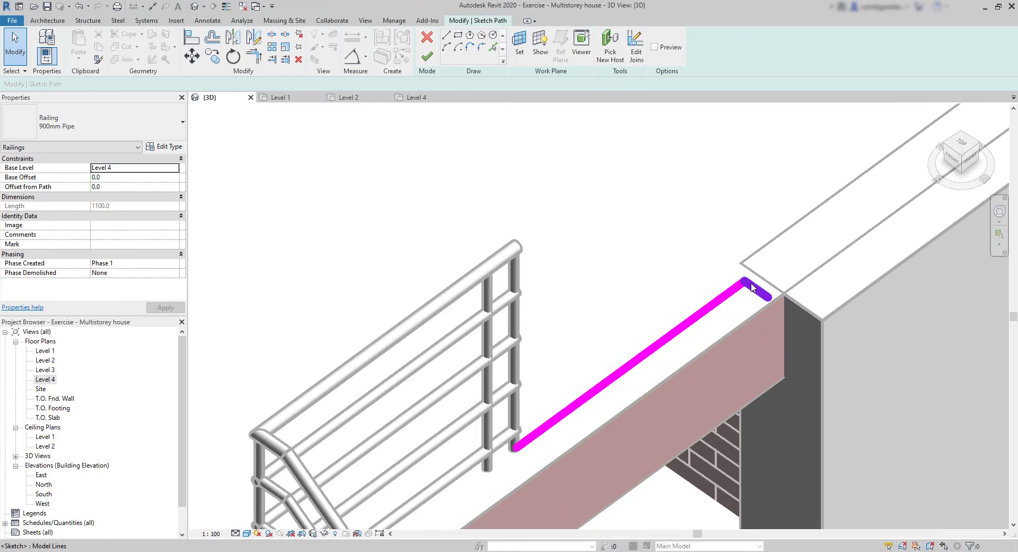
click(758, 291)
key(Delete)
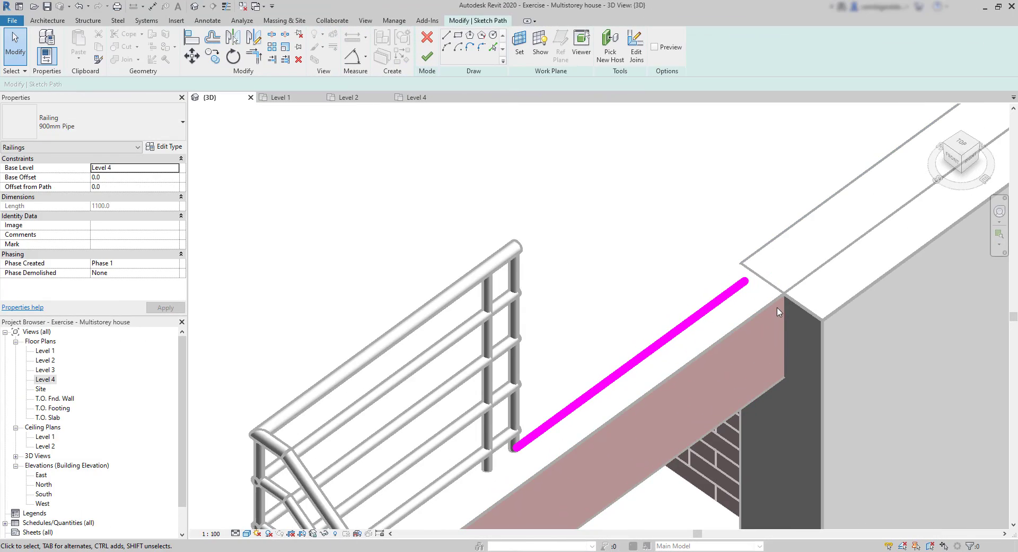
click(427, 55)
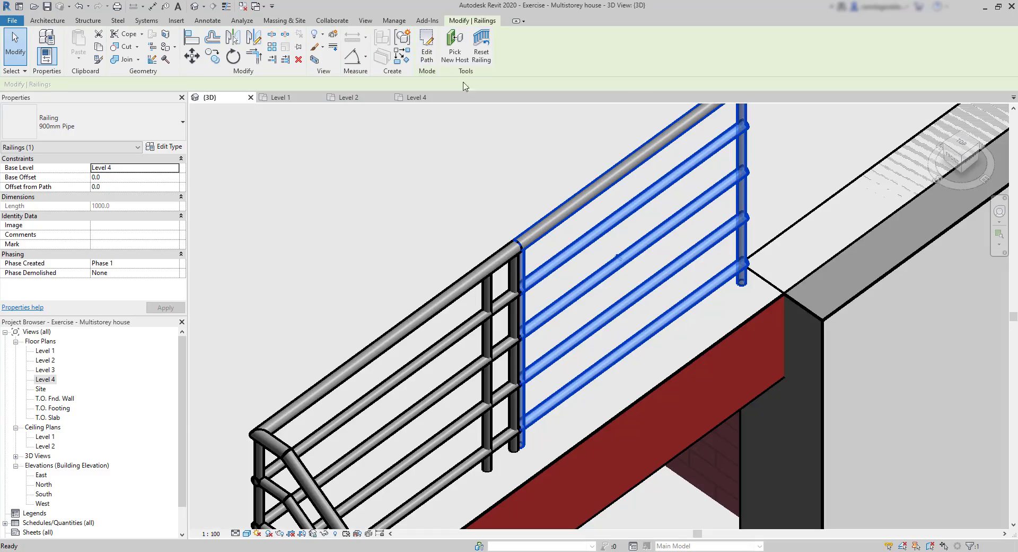
key(Escape)
scroll(697, 334, down, 5)
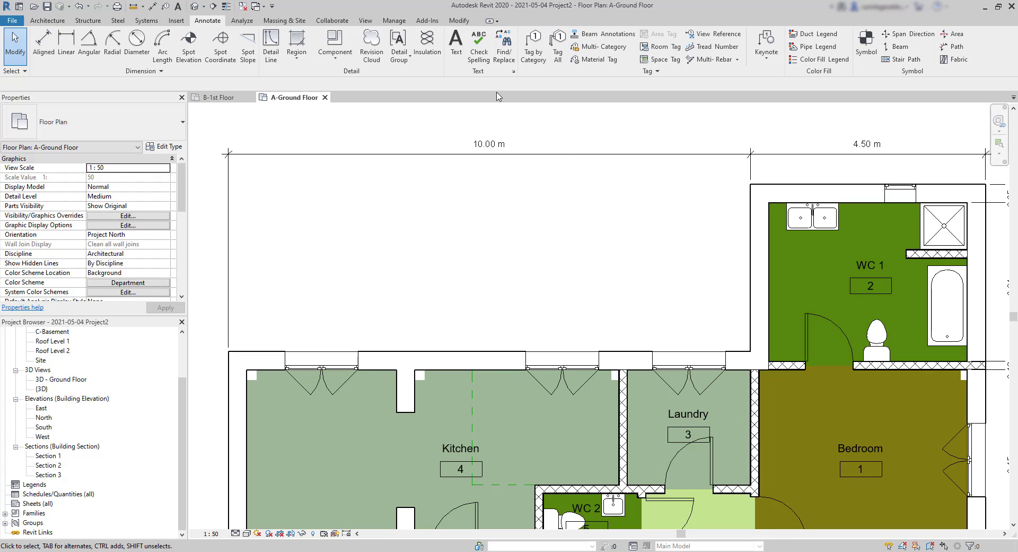
Add a text note above the plan reading 'This is an example of a text', bolded, italicized and underlined.
click(456, 44)
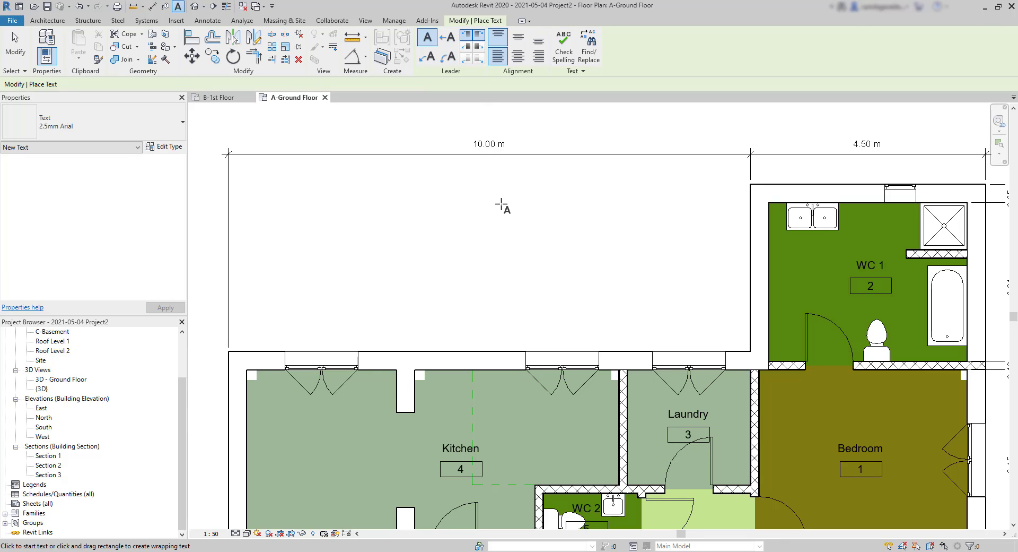
click(392, 232)
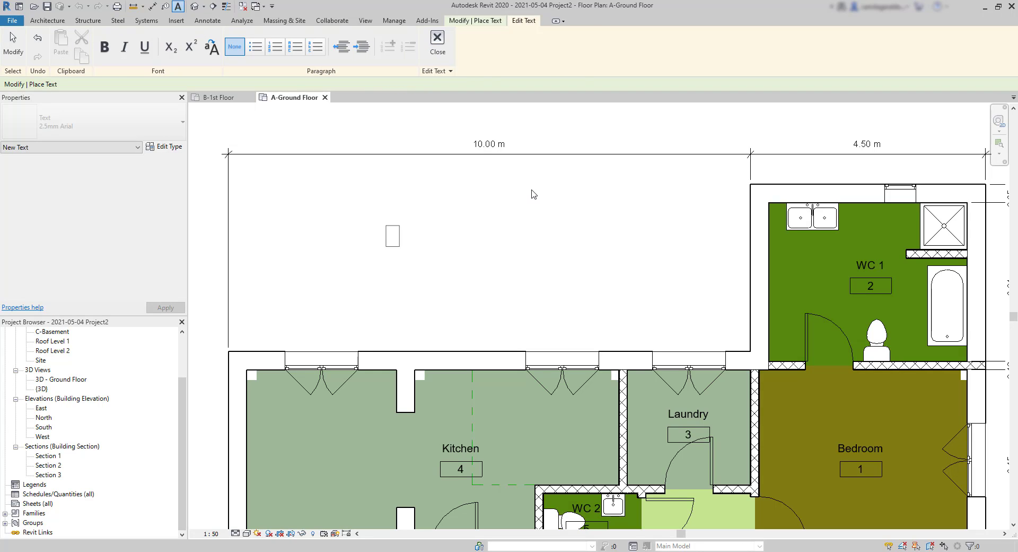
text(This is an ex)
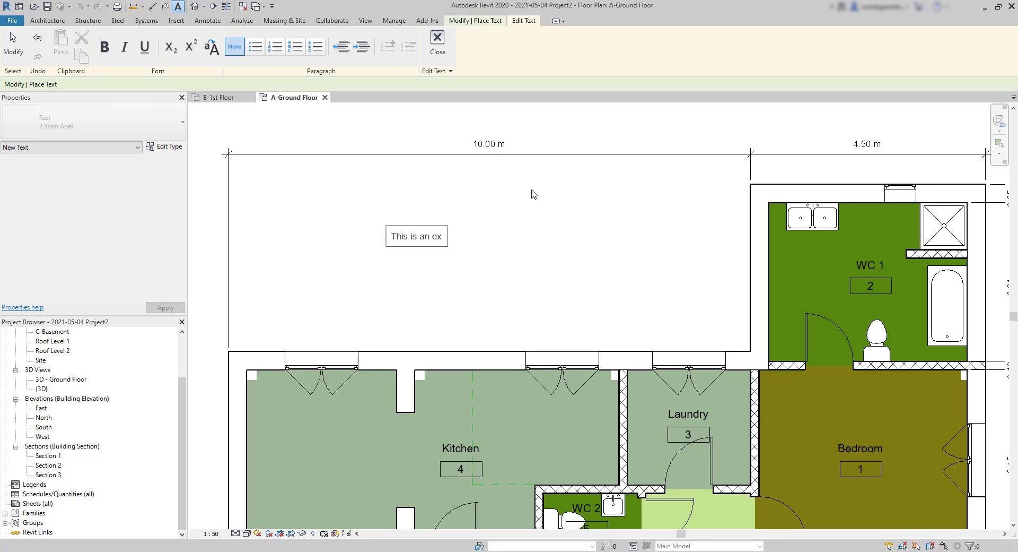
text(ample of a text)
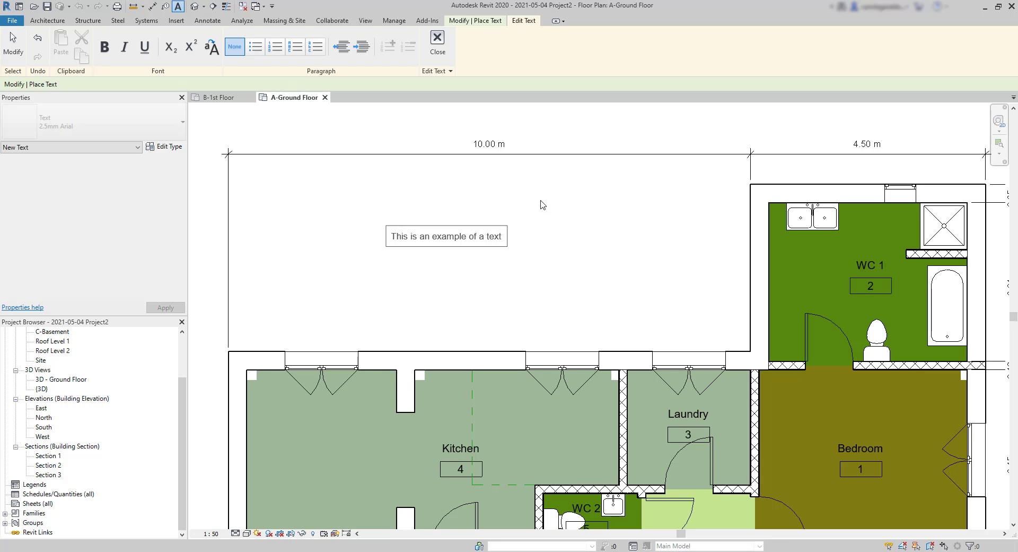
key(shift+Left)
key(shift+Left)
key(shift+Left)
key(shift+Left)
key(shift+Left)
key(shift+Left)
key(shift+Left)
key(shift+Left)
key(shift+Left)
key(shift+Left)
key(shift+Left)
key(shift+Left)
key(shift+Left)
key(shift+Left)
key(shift+Left)
key(shift+Left)
key(shift+Left)
key(shift+Left)
key(shift+Left)
key(shift+Left)
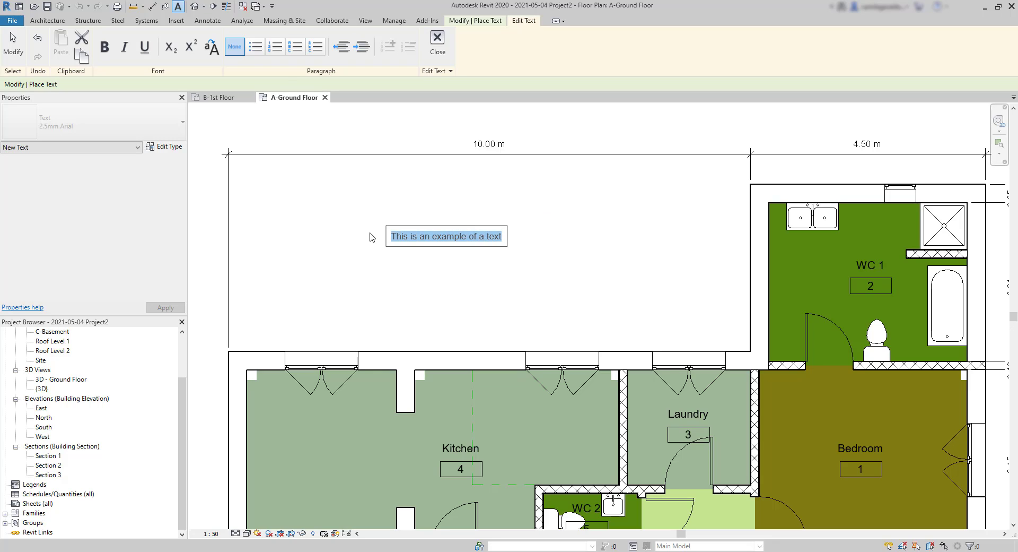
click(109, 50)
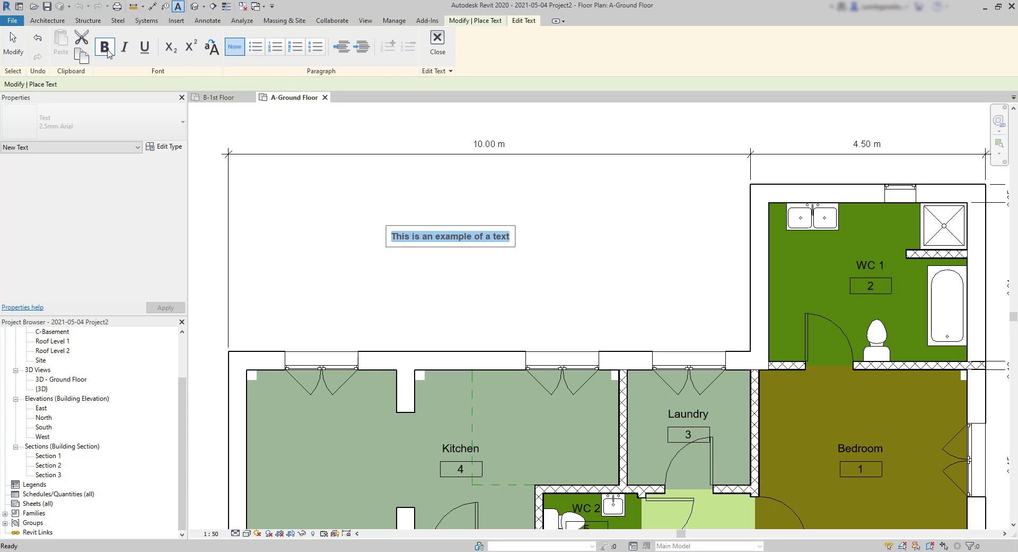
click(126, 50)
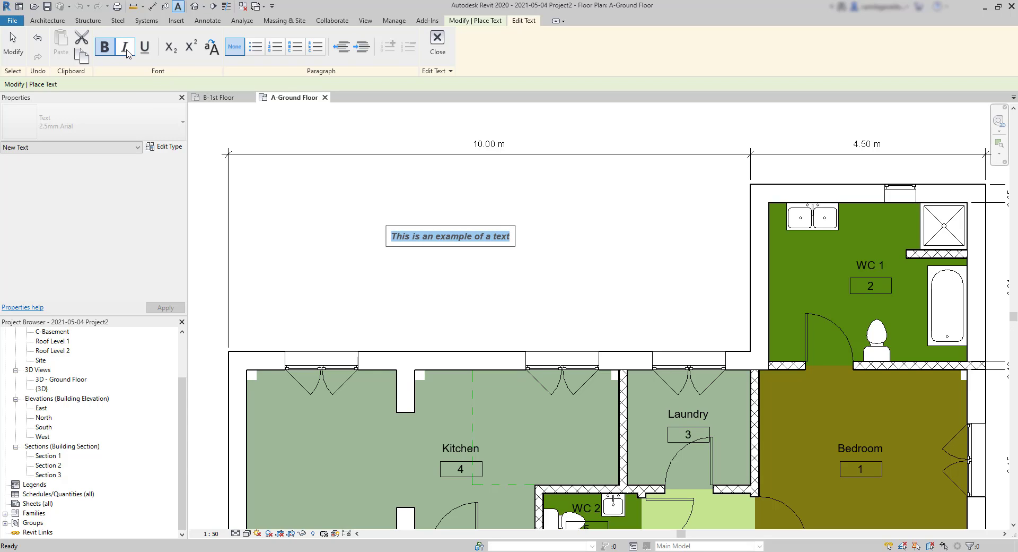
click(144, 46)
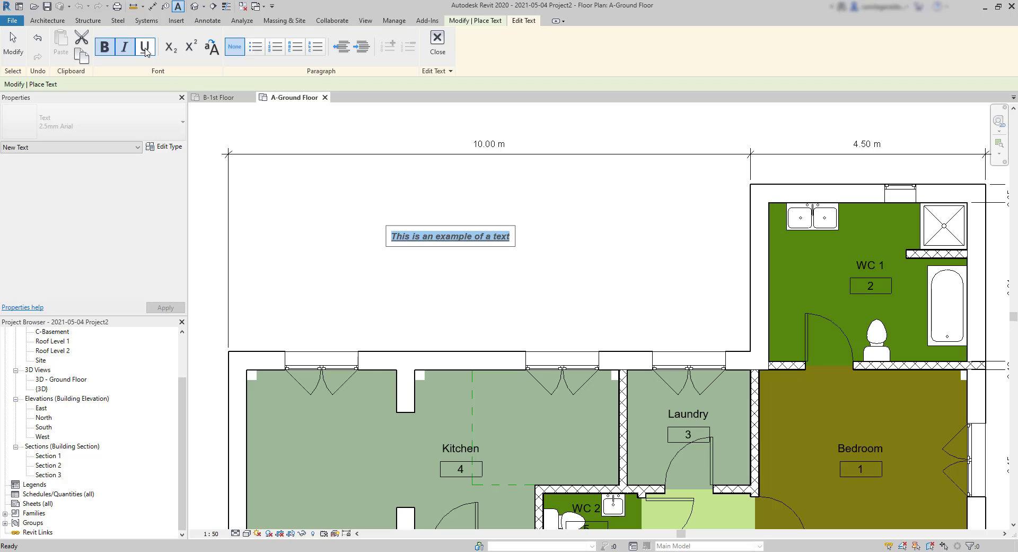
Start a bulleted list under the sentence with 'topic 1'.
click(257, 47)
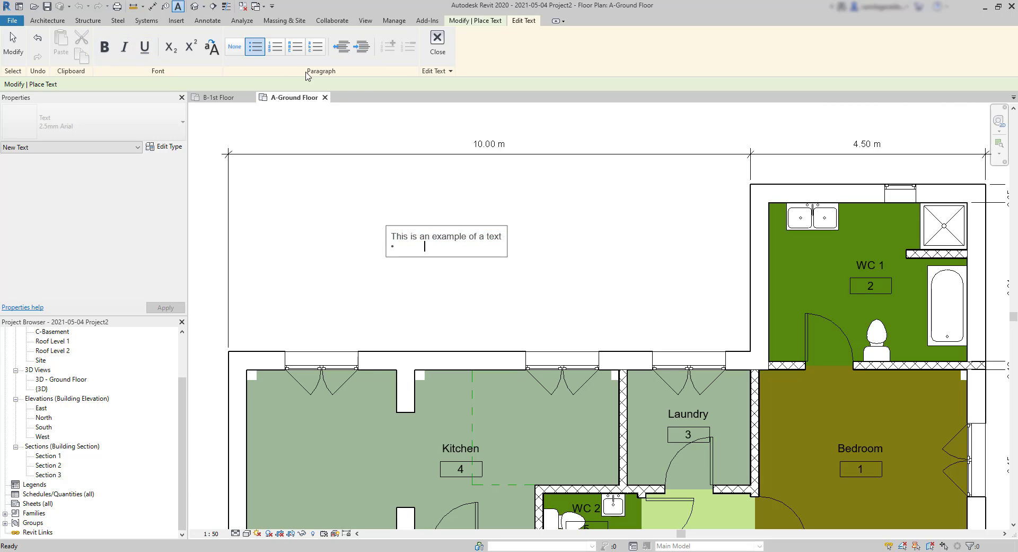
text(topic 1)
key(Return)
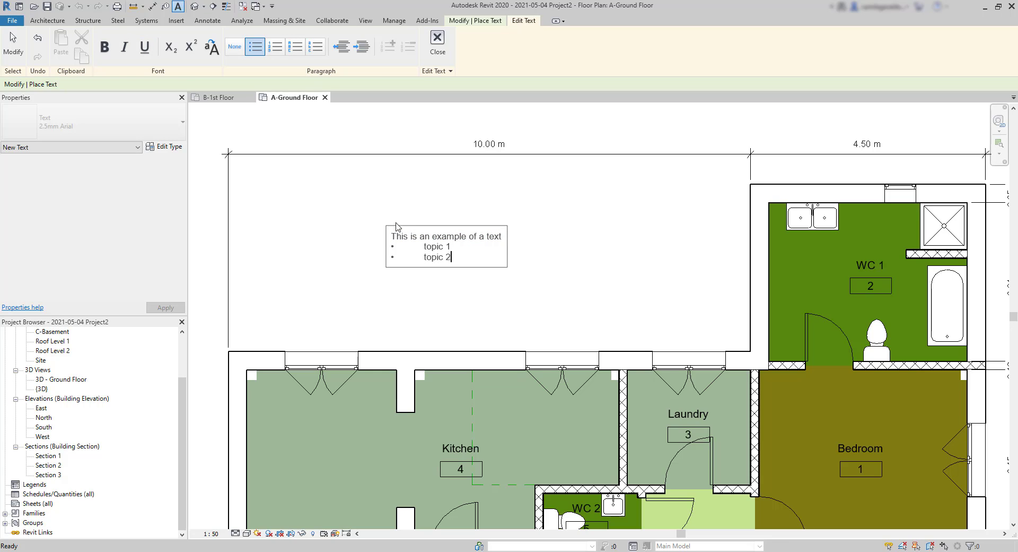
Add a note 'straight' with a one-segment leader.
click(532, 244)
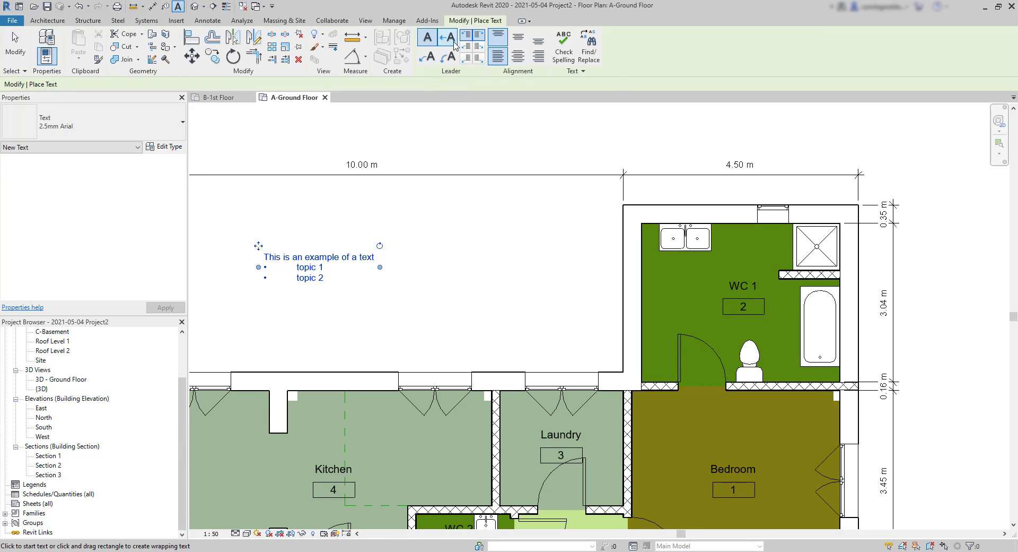
click(451, 35)
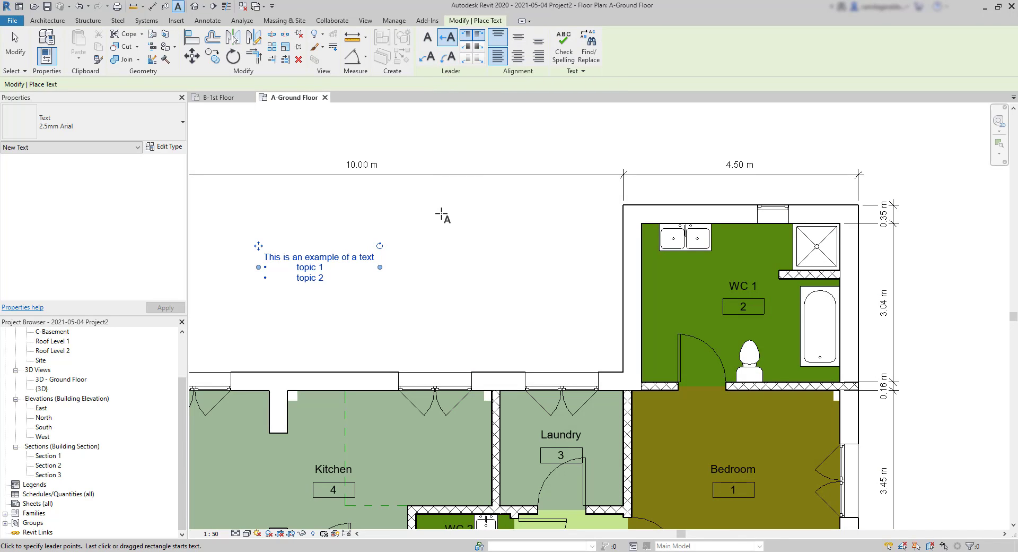
click(429, 198)
click(463, 198)
text(straight)
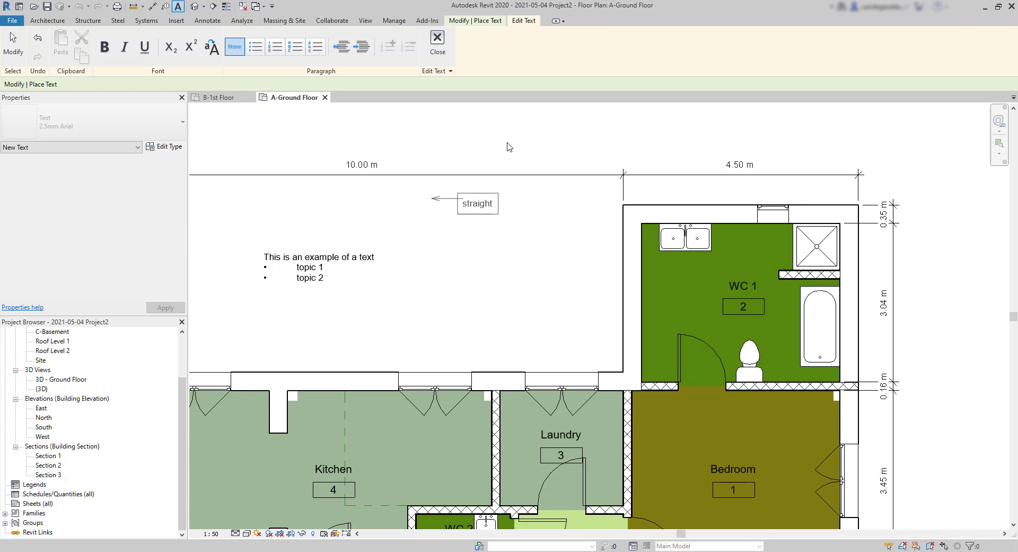
click(509, 145)
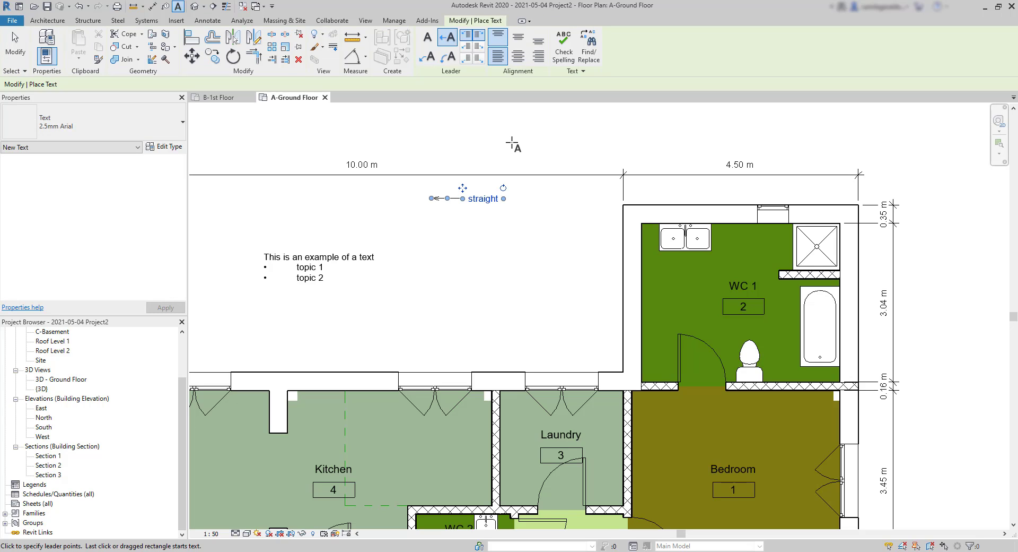
Add a note 'two segments' with a two-segment leader.
click(429, 59)
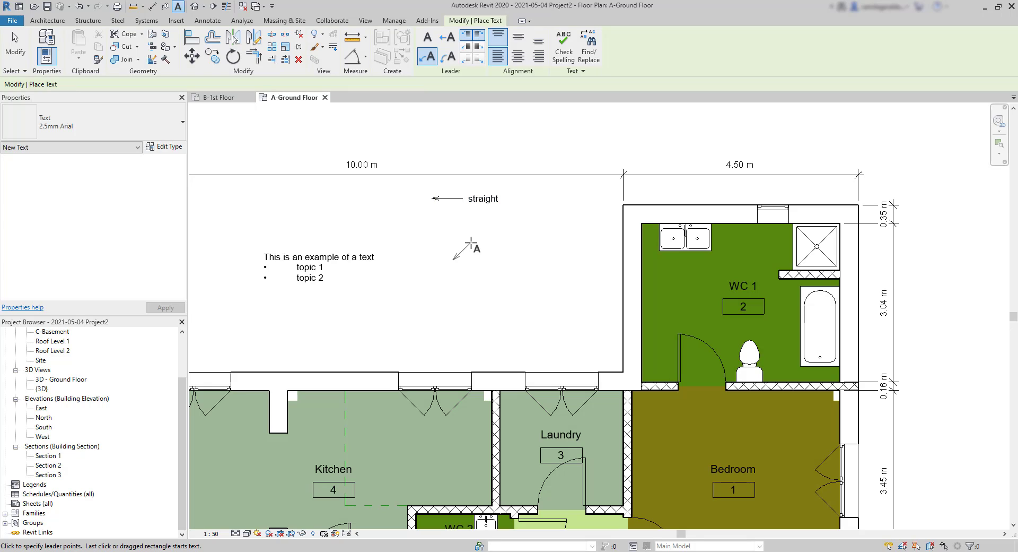
click(475, 242)
click(500, 242)
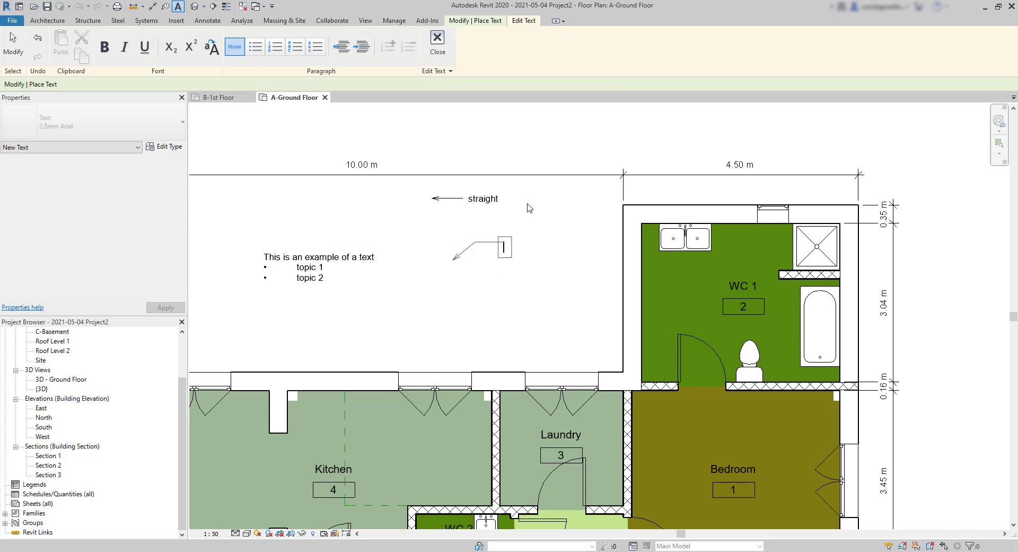
text(two segments)
click(527, 291)
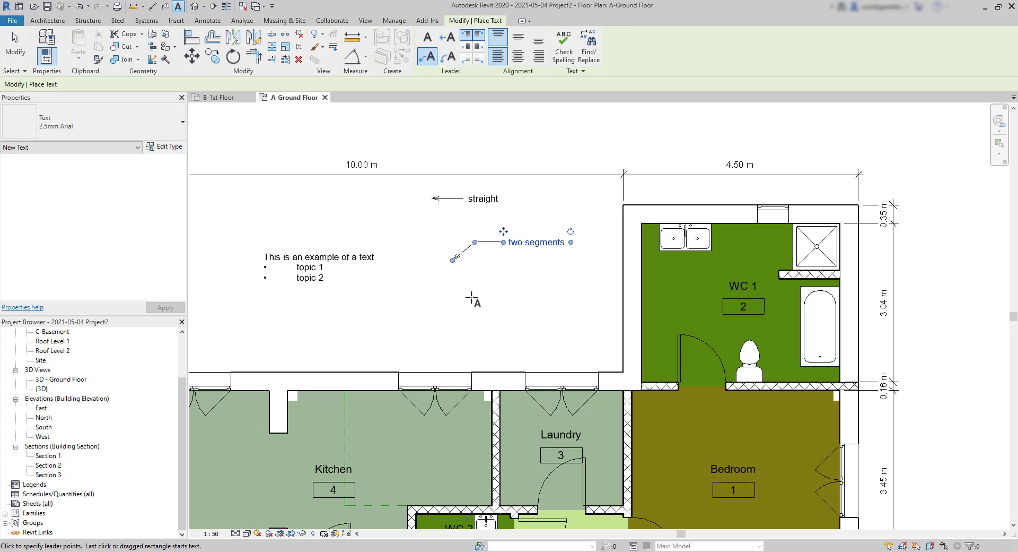
Add a note 'arc' with a curved leader.
click(448, 56)
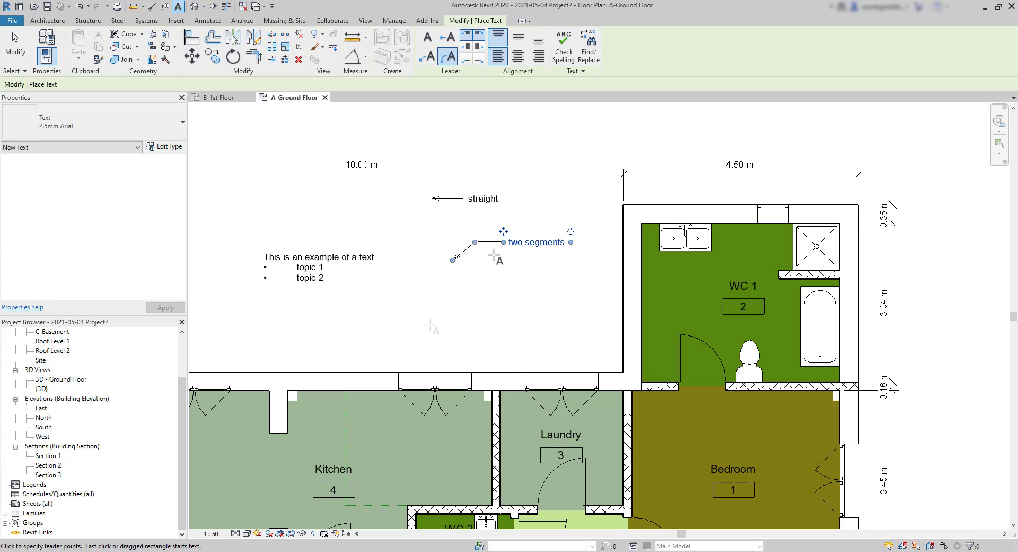
click(432, 326)
click(450, 310)
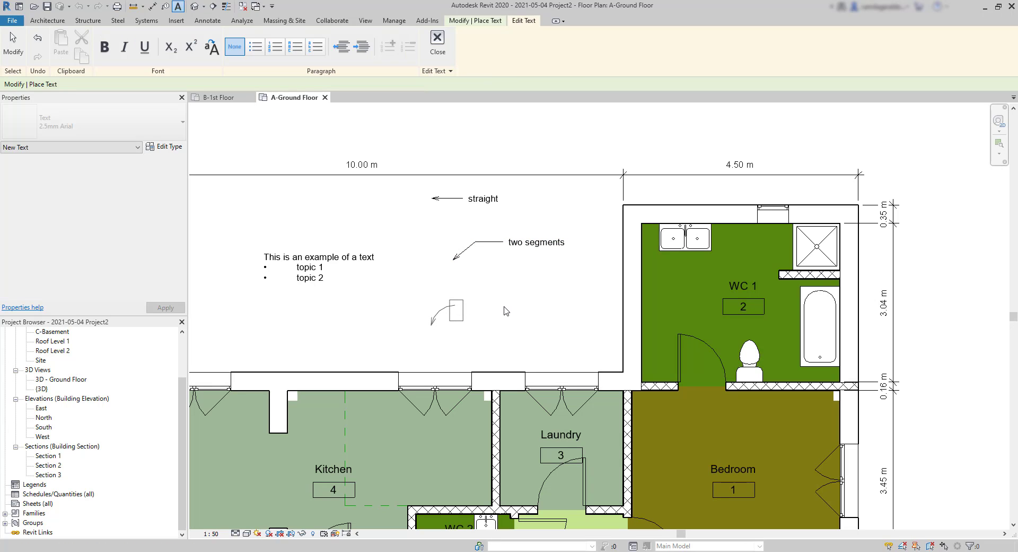
text(arc)
Reshape the 'straight' note's leader with a kink and a relocated arrow end.
click(507, 310)
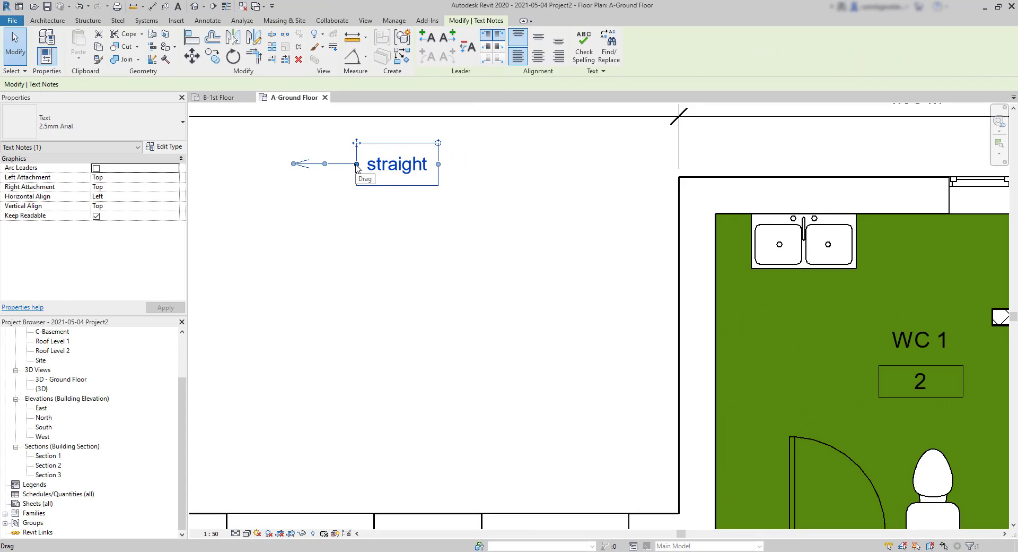
mouse_move(356, 168)
mouse_down()
mouse_move(371, 168)
mouse_move(356, 168)
mouse_up()
mouse_move(325, 164)
mouse_down()
mouse_move(326, 181)
mouse_move(325, 163)
mouse_up()
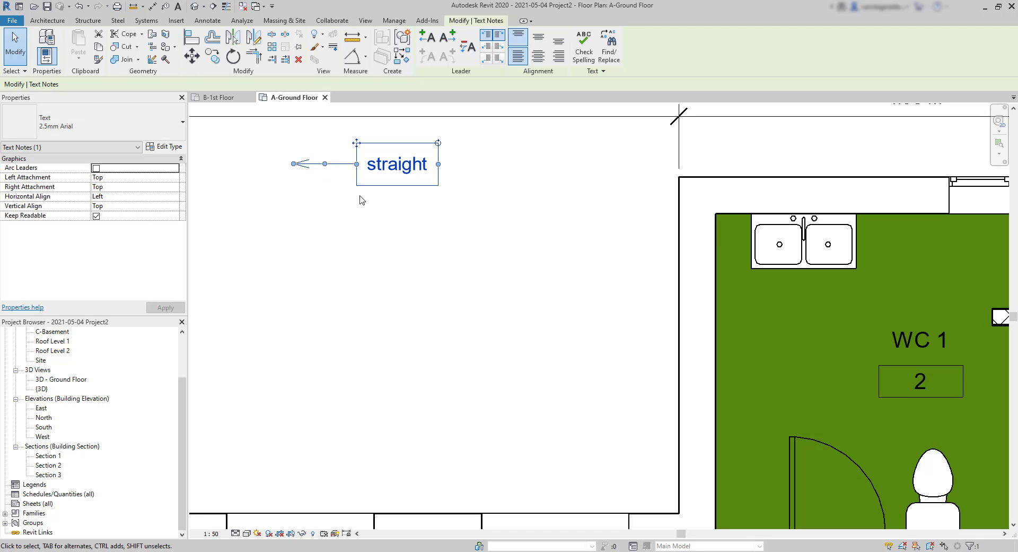
drag(293, 164, 523, 140)
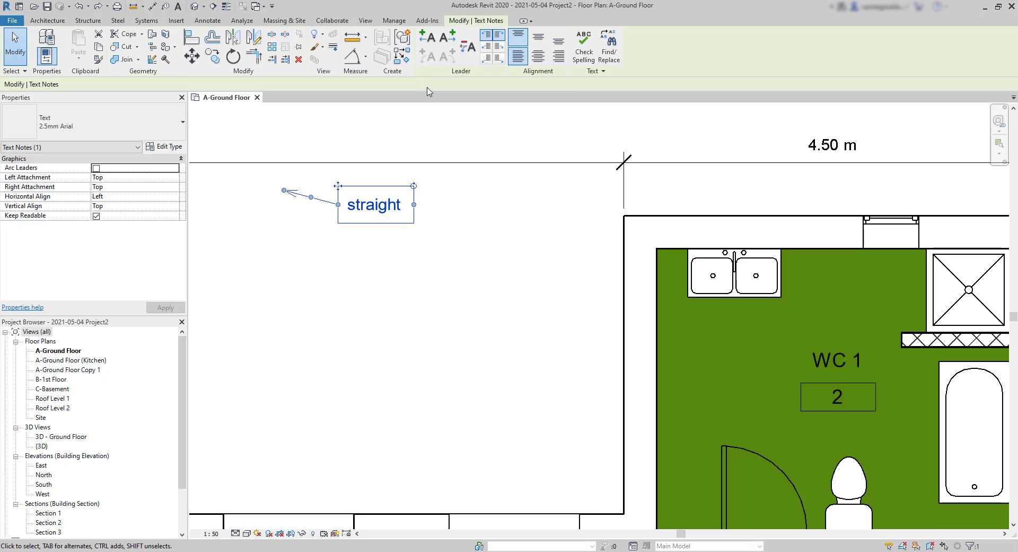
Add three extra left leaders to the 'straight' note, then remove them again.
click(428, 39)
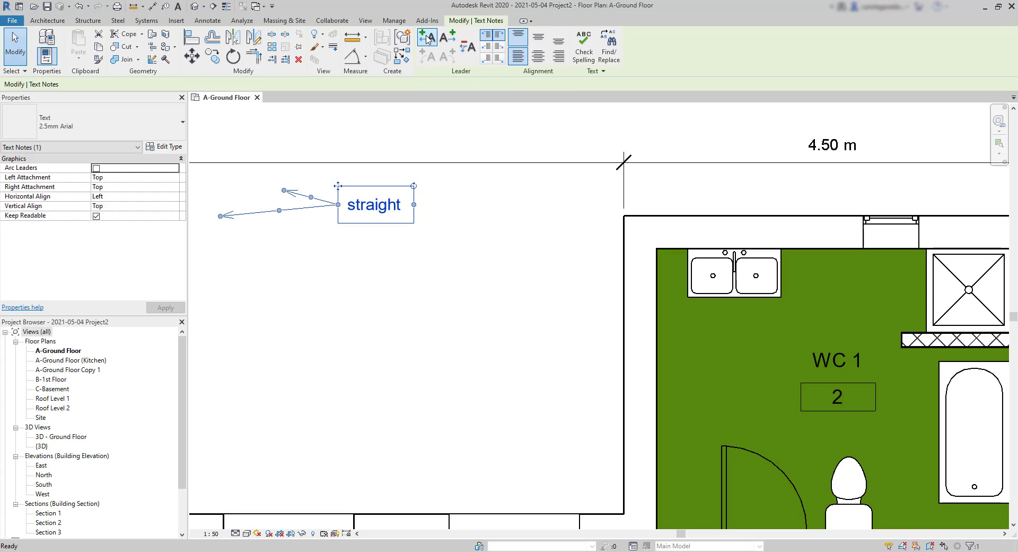
click(428, 39)
click(428, 40)
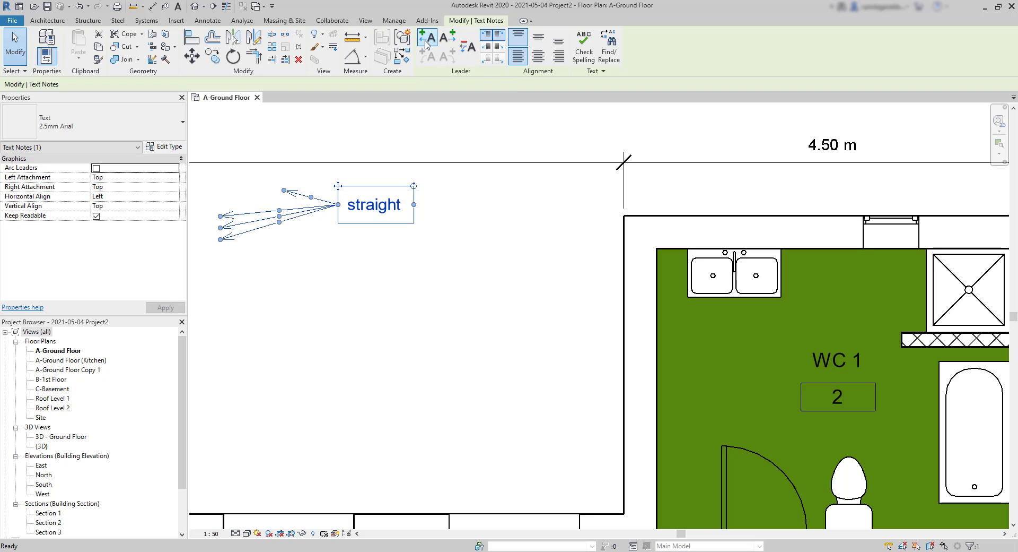
click(473, 49)
click(473, 49)
click(473, 50)
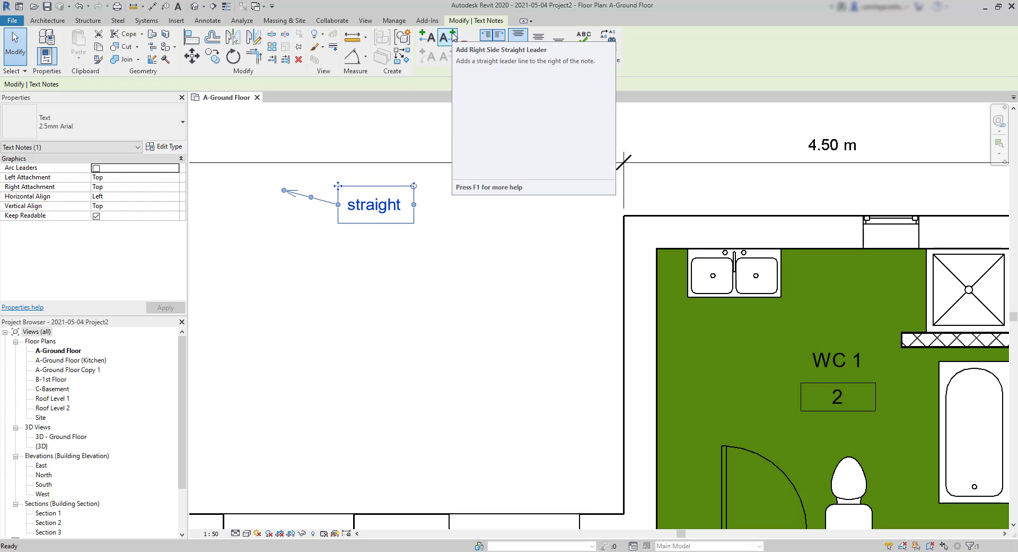
Add right-side leaders and set the left leader attachment to Bottom.
click(452, 36)
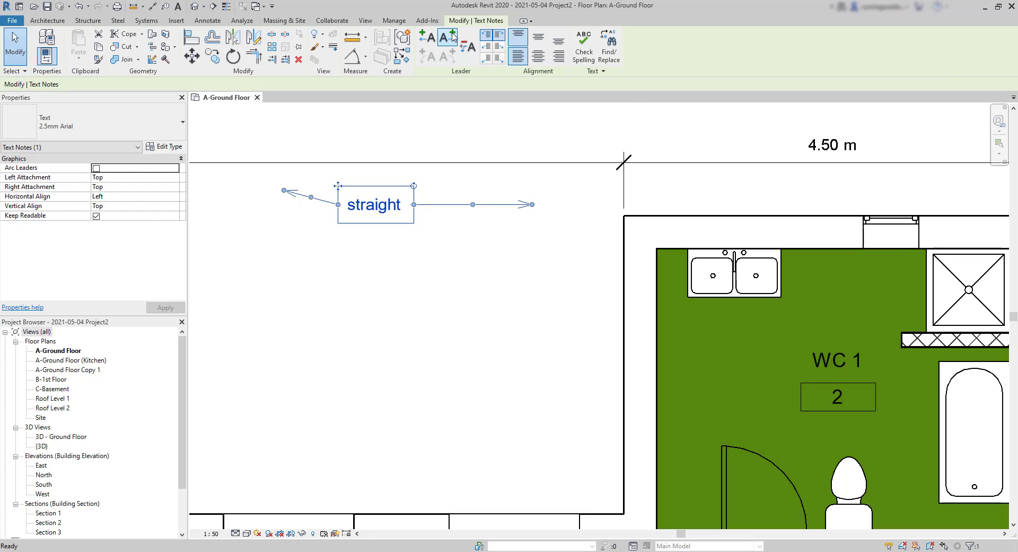
click(452, 36)
click(486, 46)
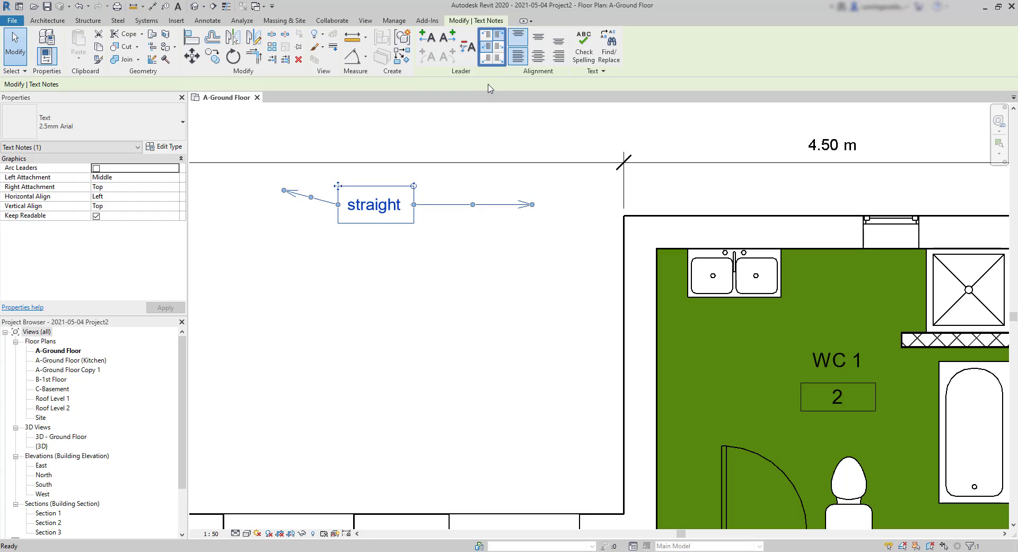
click(486, 58)
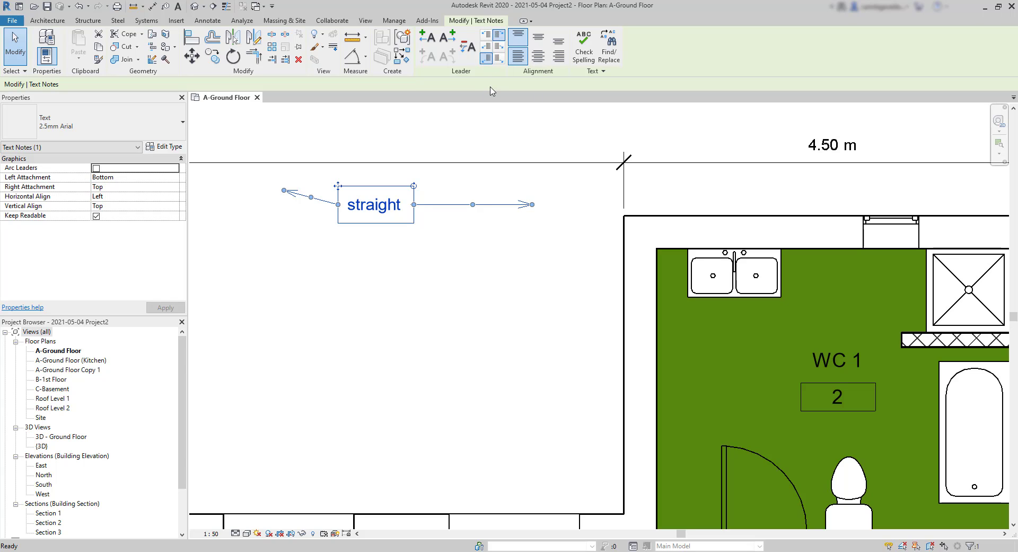
Change the note's text to 'example of a text that has several rows' and widen it.
double_click(402, 207)
text(example of a text that has several)
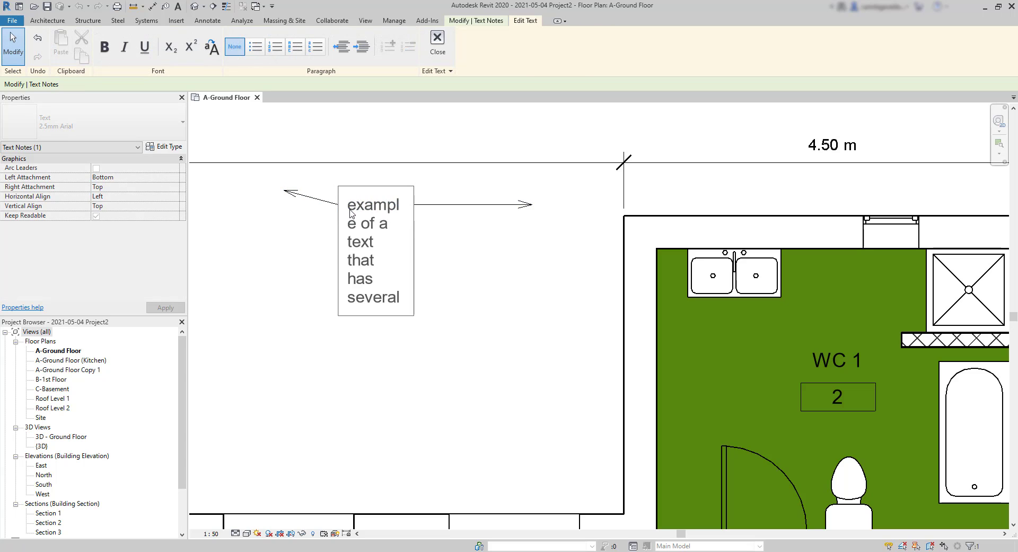
text( rows)
click(422, 268)
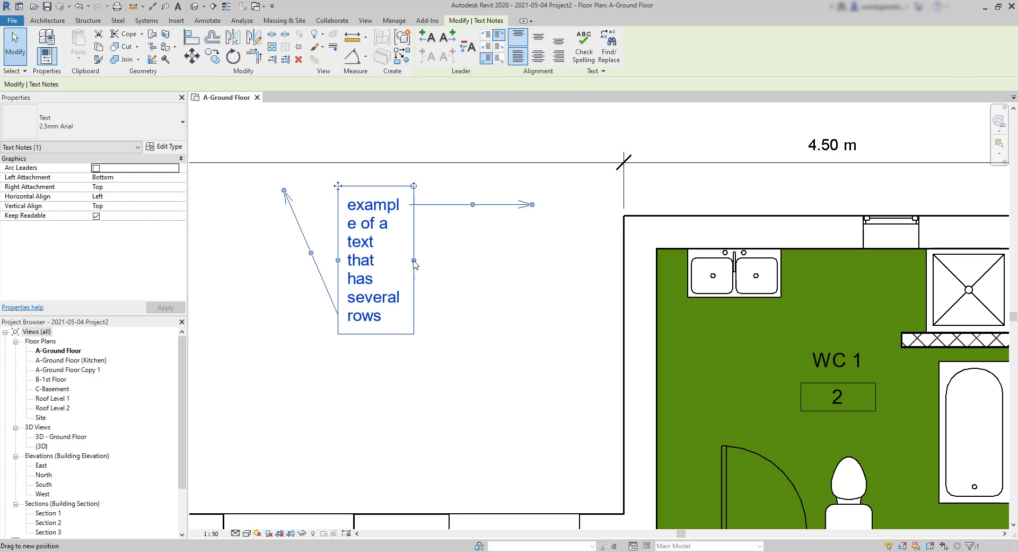
drag(414, 264, 428, 263)
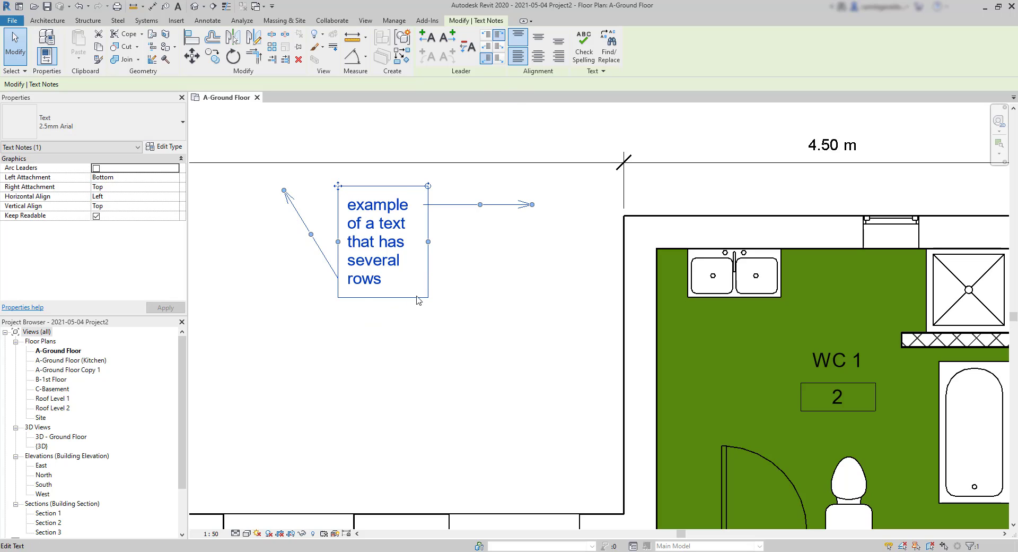
Attach both leaders at Top, widen the note to two rows, and extend the right leader.
click(485, 47)
click(487, 36)
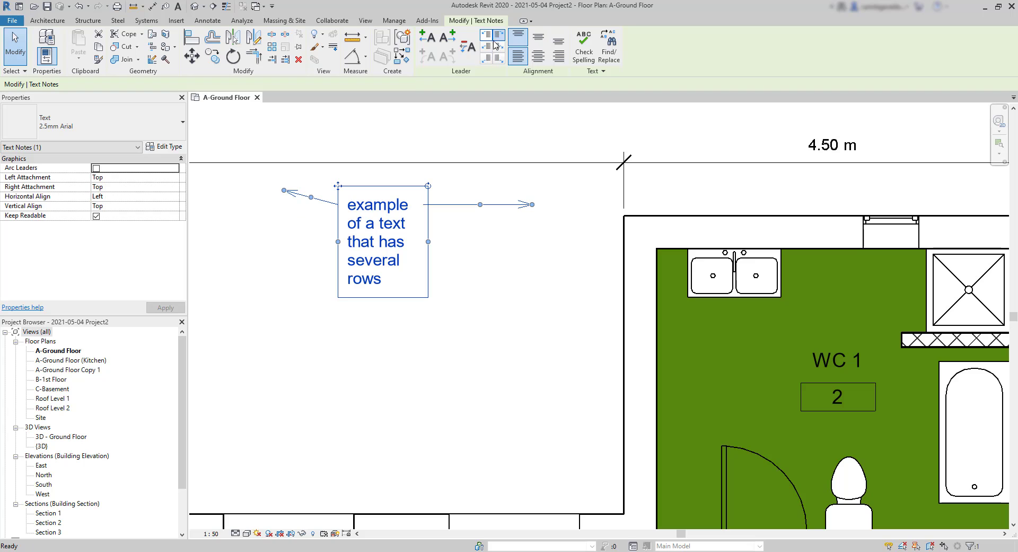
click(499, 46)
click(499, 58)
key(ctrl+z)
key(ctrl+z)
click(428, 245)
drag(428, 241, 519, 243)
drag(530, 205, 587, 207)
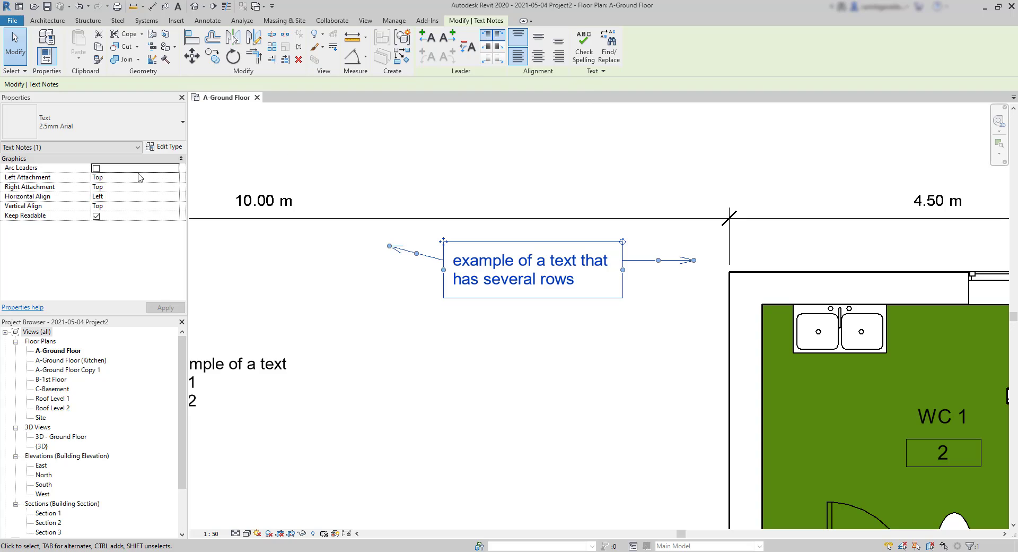
click(96, 168)
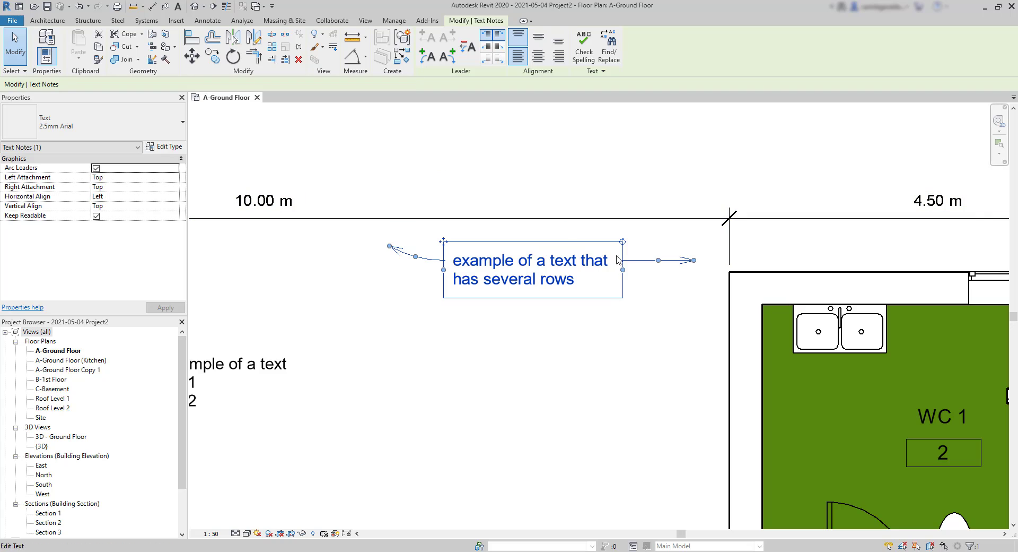
drag(658, 259, 658, 268)
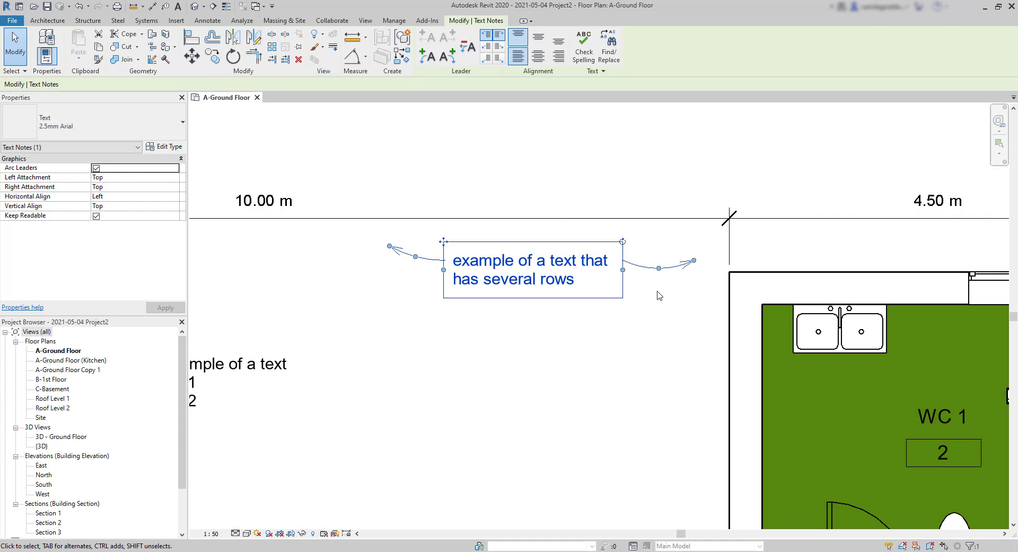
click(422, 59)
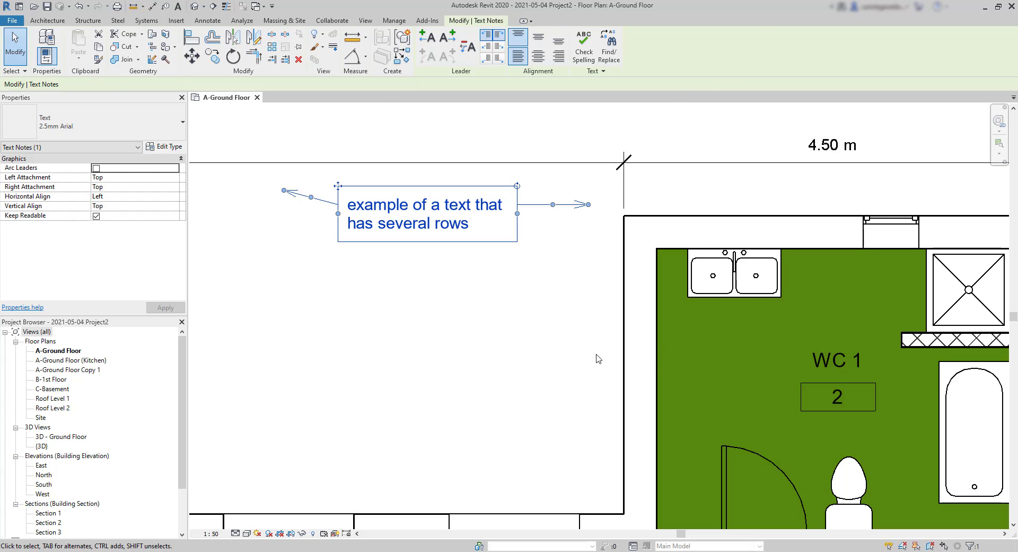
middle_drag(538, 337, 588, 365)
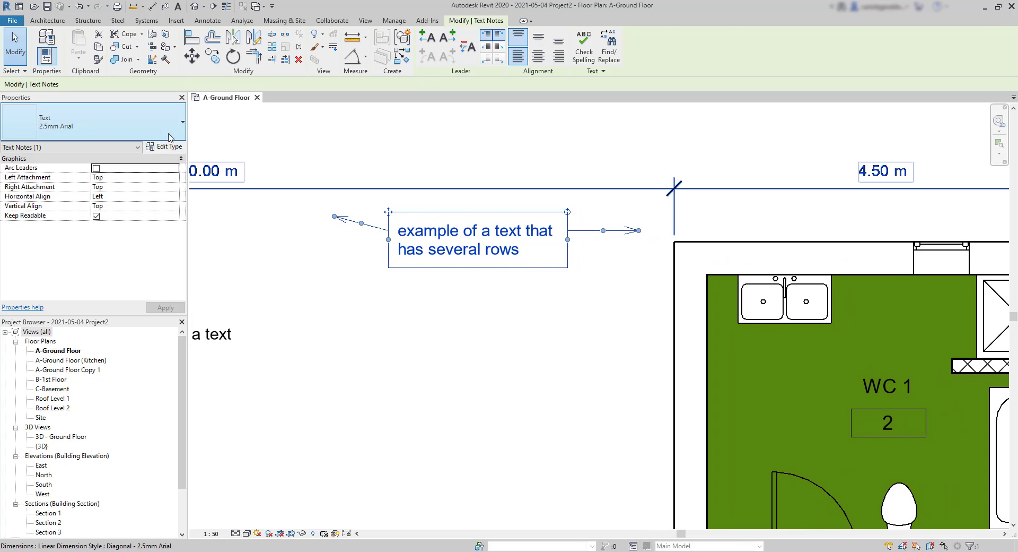
Try 3.5mm and 7mm Arial text types, then set the note to Schedule Default.
click(167, 113)
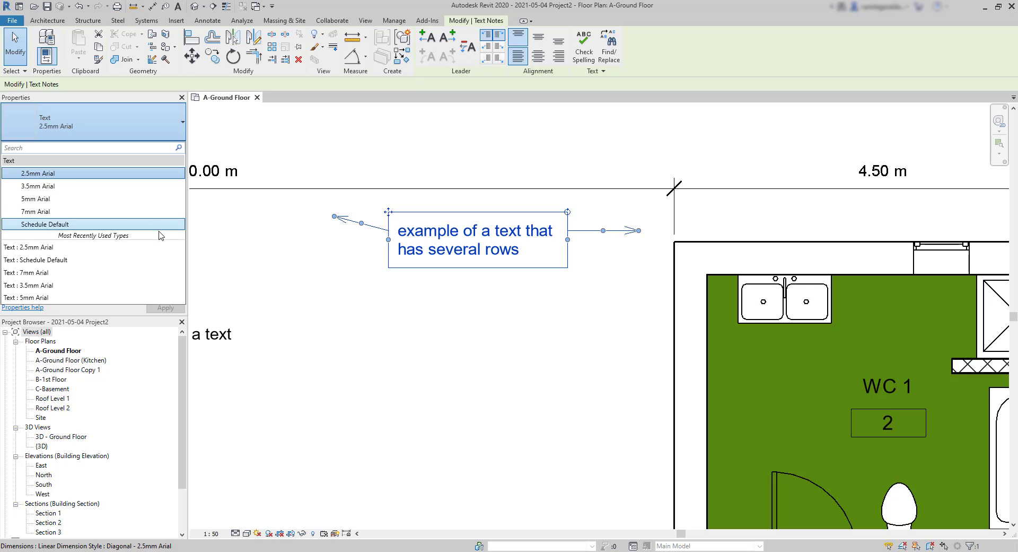
click(154, 187)
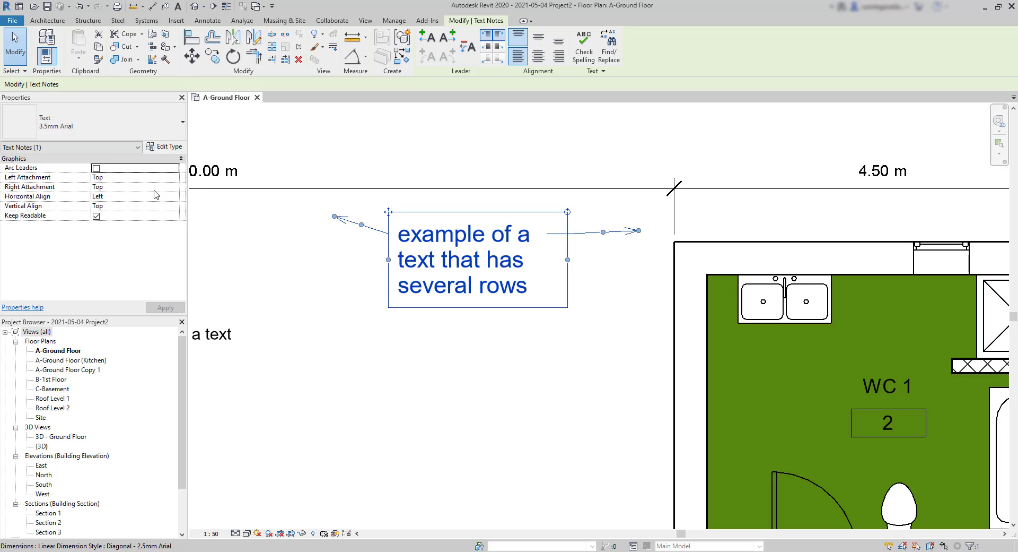
click(169, 126)
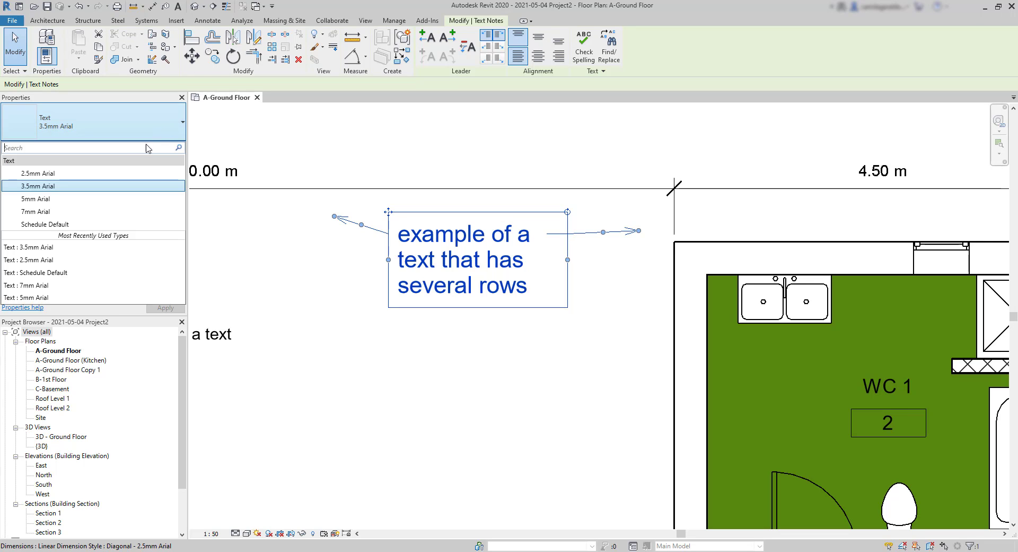
click(96, 211)
click(136, 130)
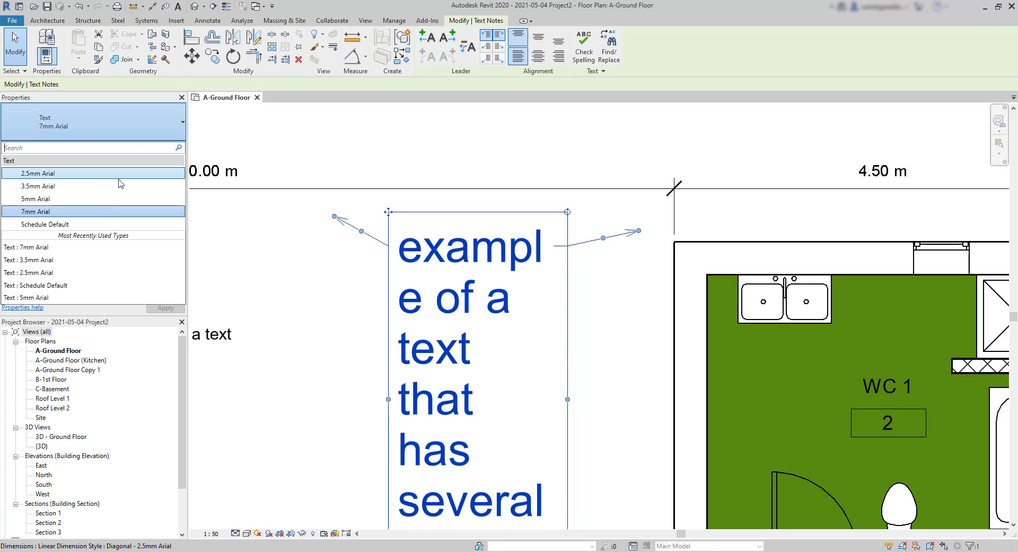
click(99, 225)
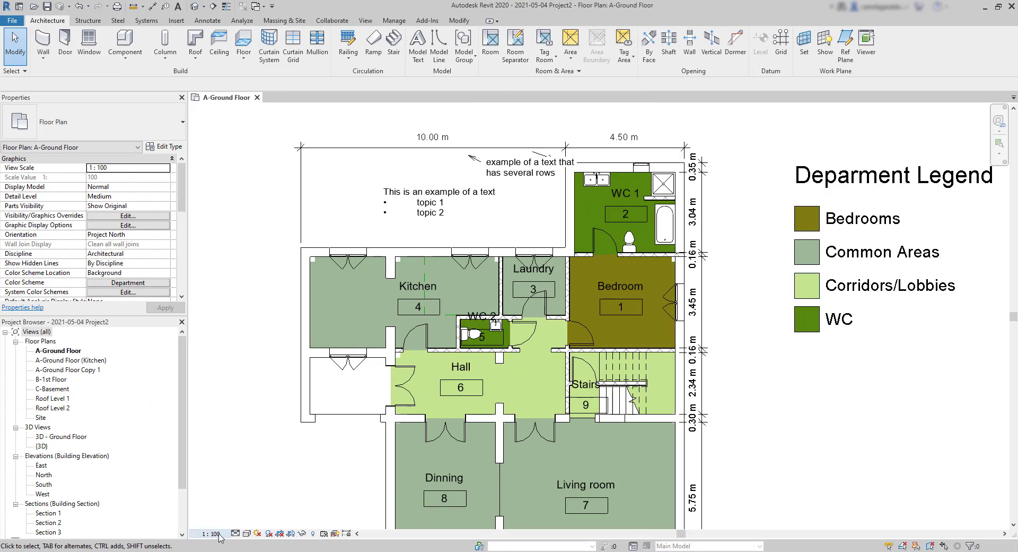
Set the floor plan view scale to 1:500, then back to 1:50.
click(217, 534)
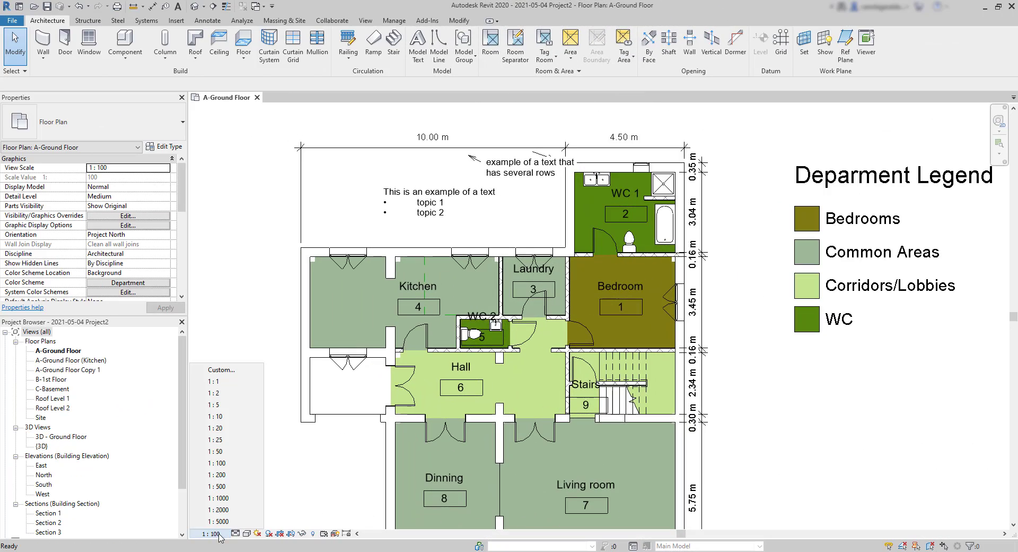
click(237, 489)
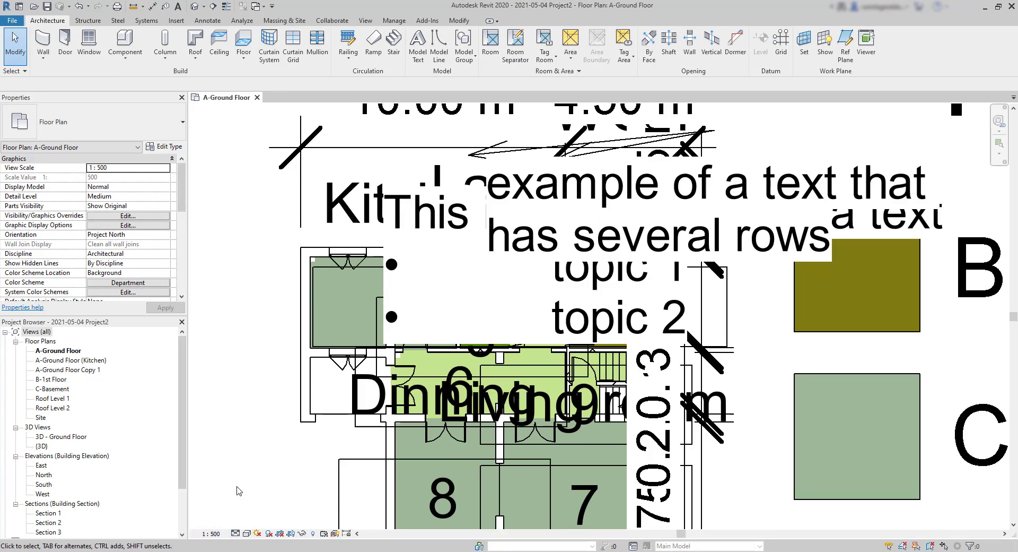
click(215, 534)
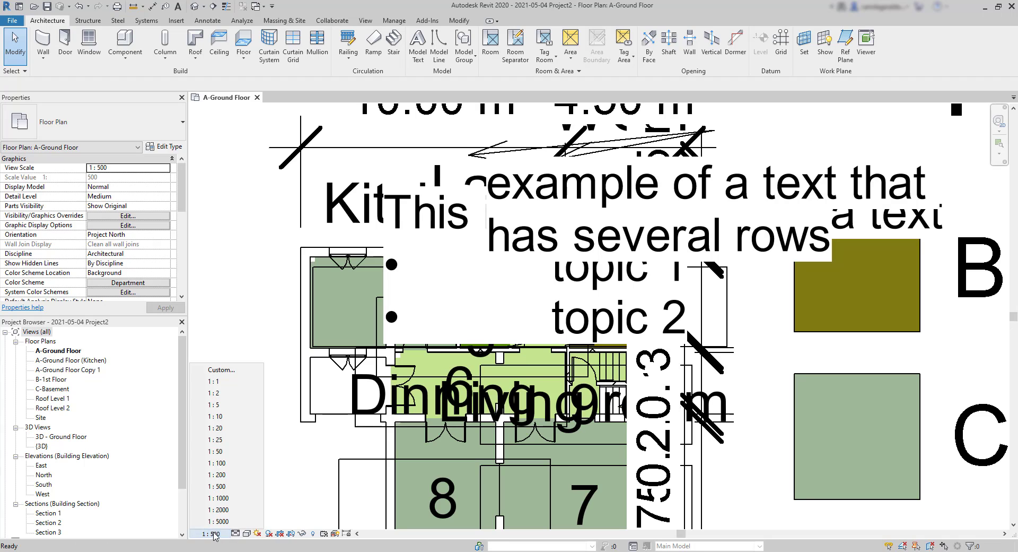
click(227, 451)
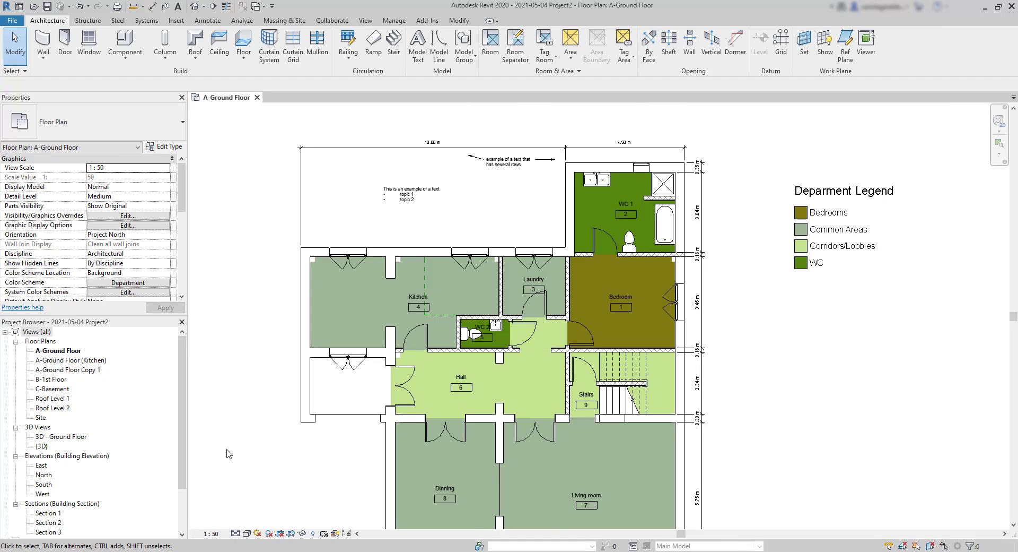
scroll(485, 117, up, 4)
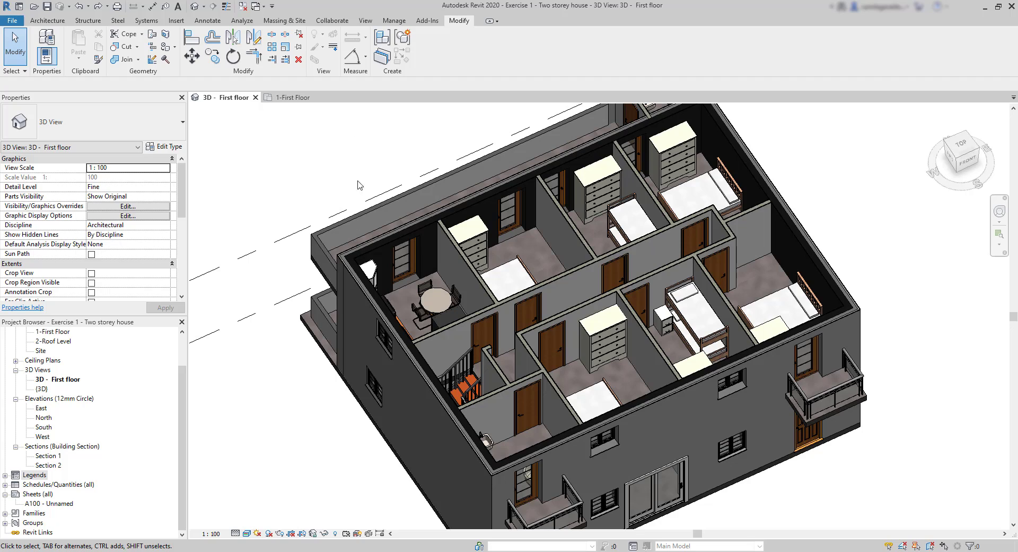
Create a legend view named 'Furniture Legend' at scale 1:50.
click(368, 22)
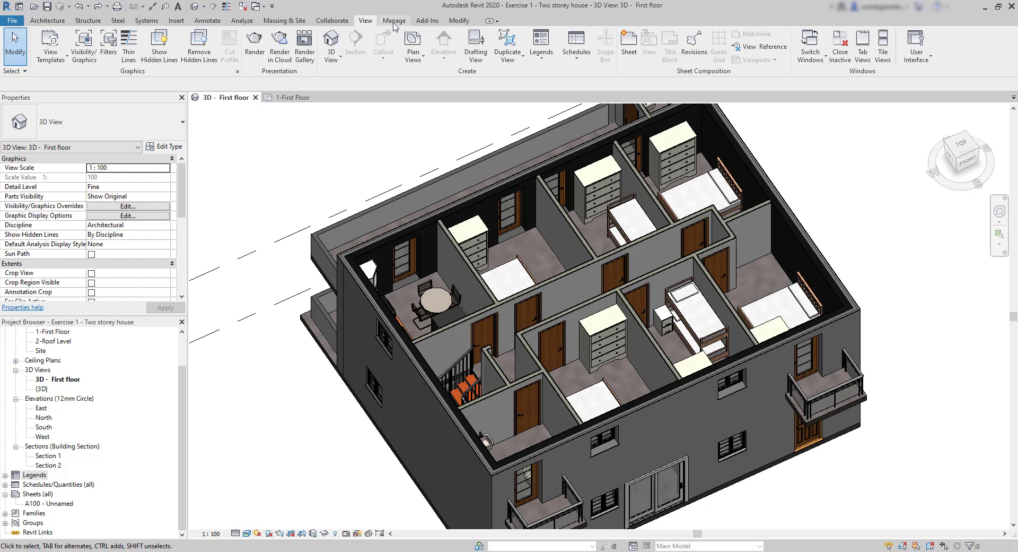
click(542, 58)
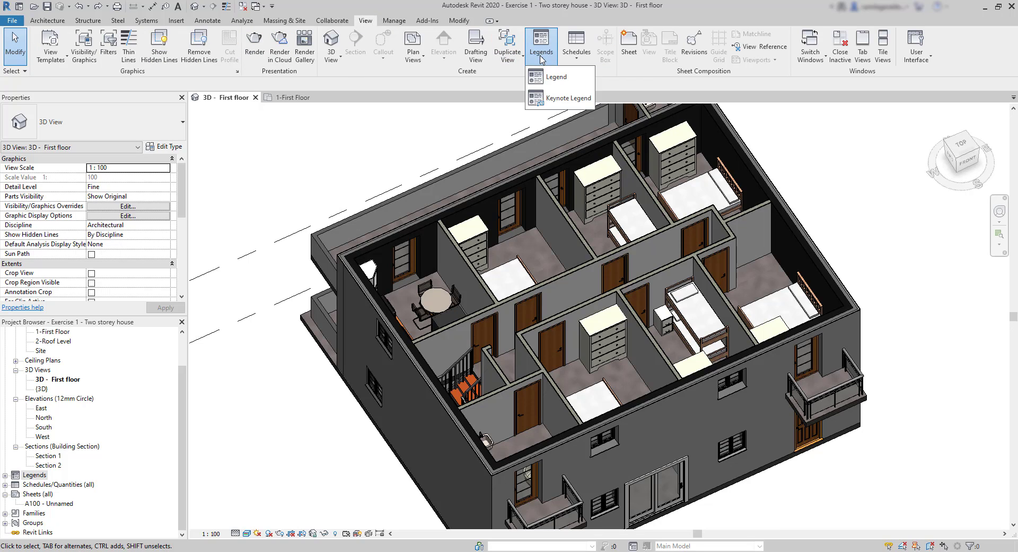
click(554, 79)
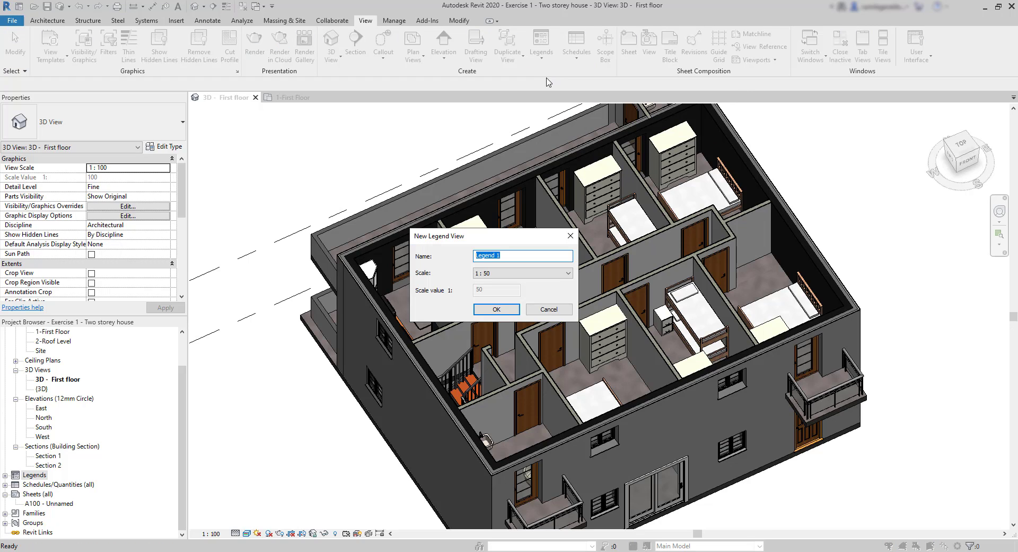
text(Furniture Legend)
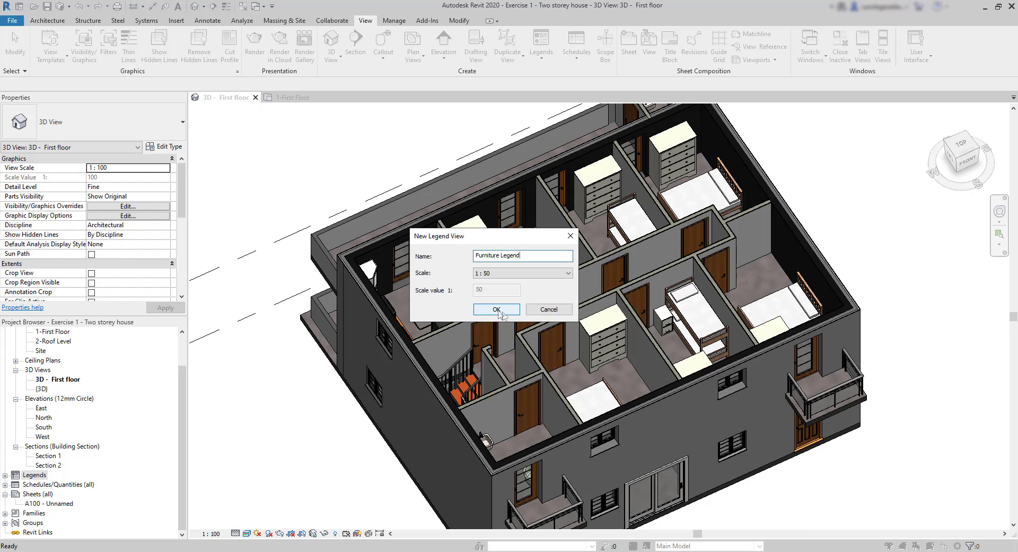
click(498, 311)
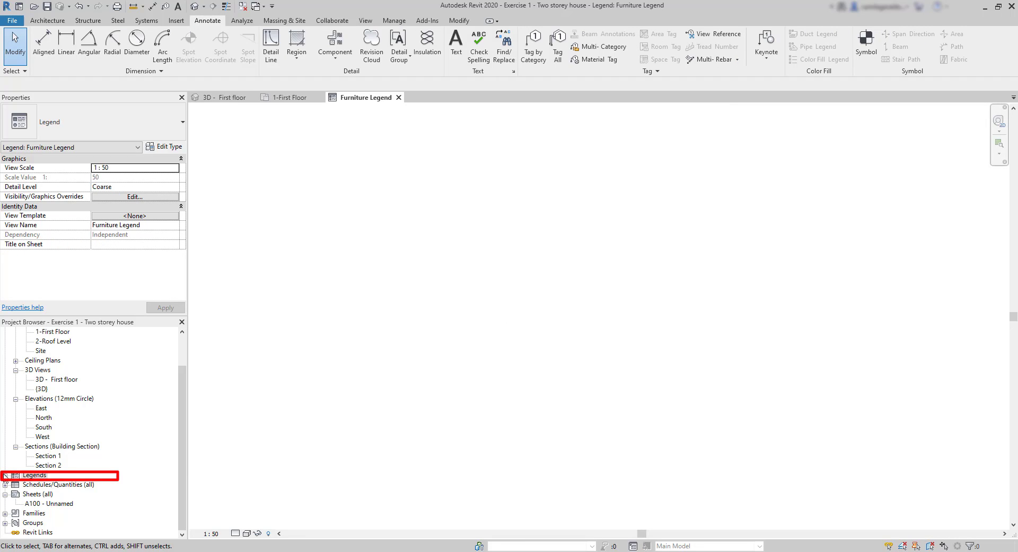
Review the Legends list and 1-First Floor plan, then show the Component choices in Furniture Legend.
click(5, 475)
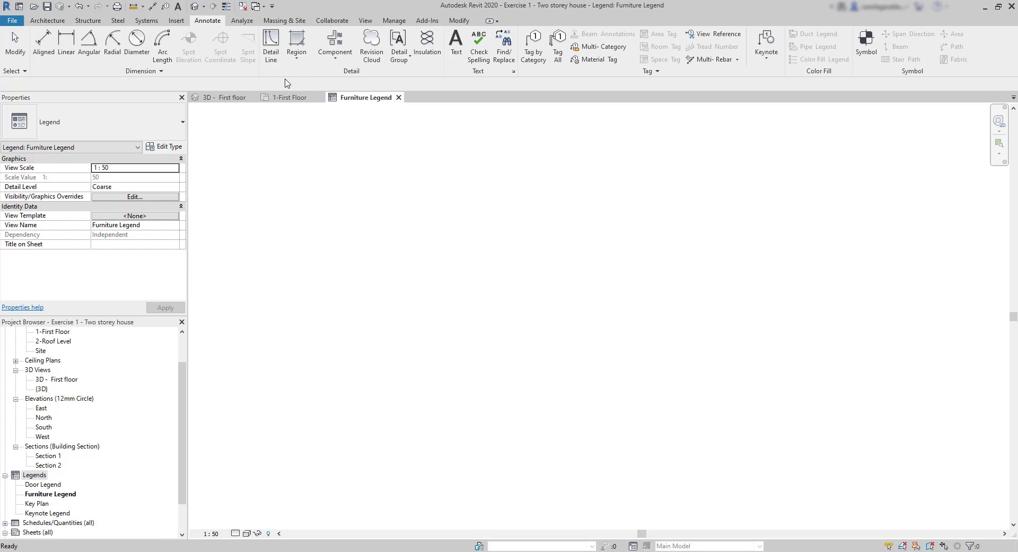
scroll(287, 74, down, 4)
click(289, 98)
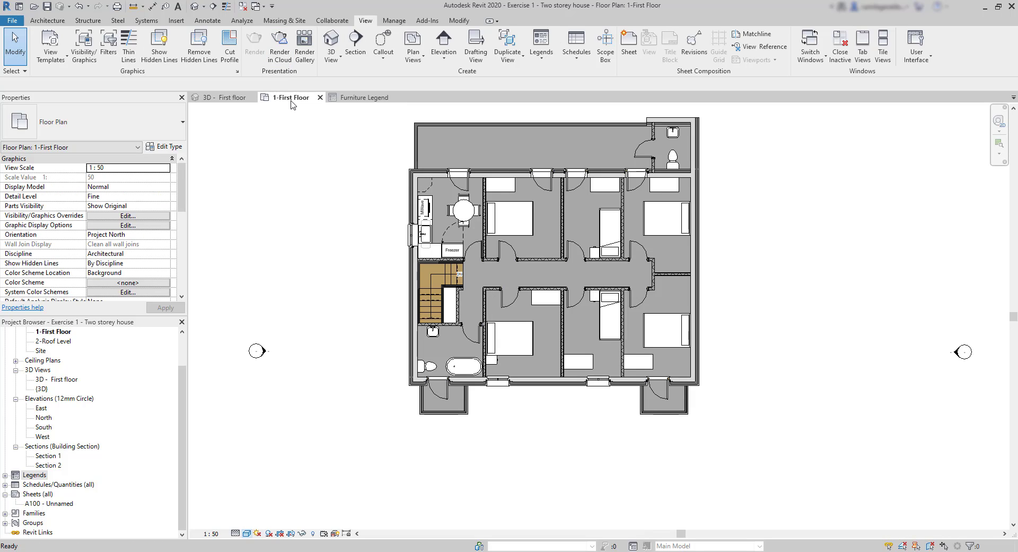
click(339, 99)
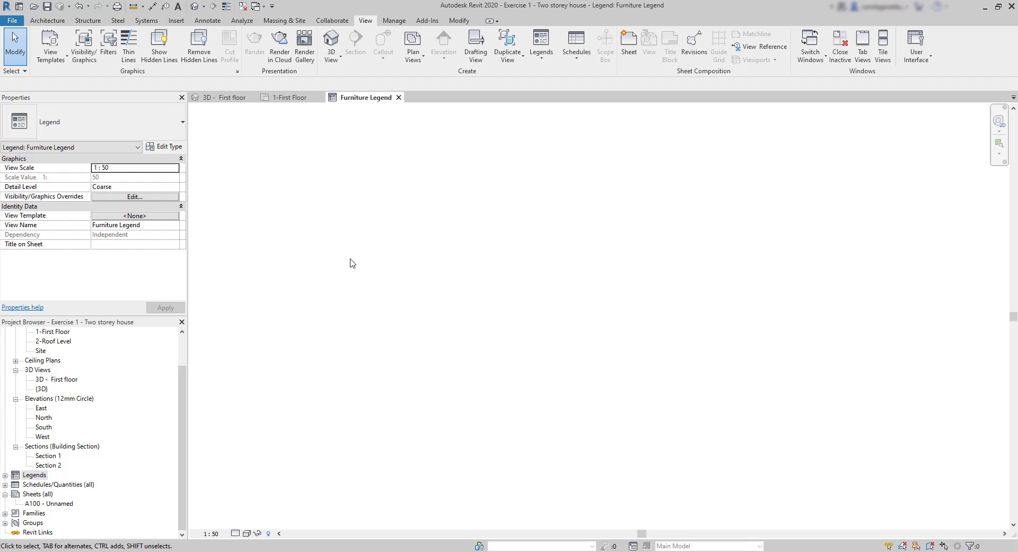
click(207, 21)
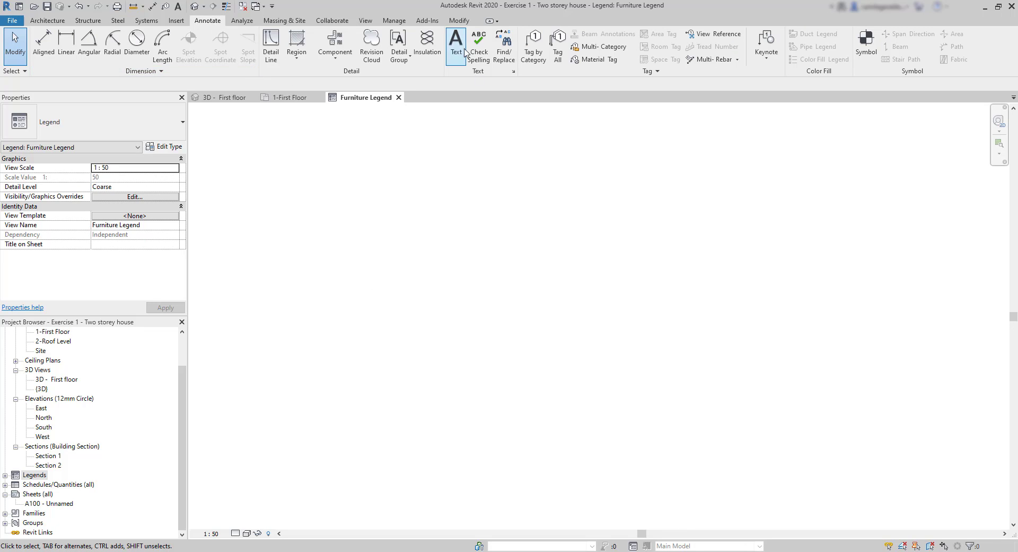
click(336, 58)
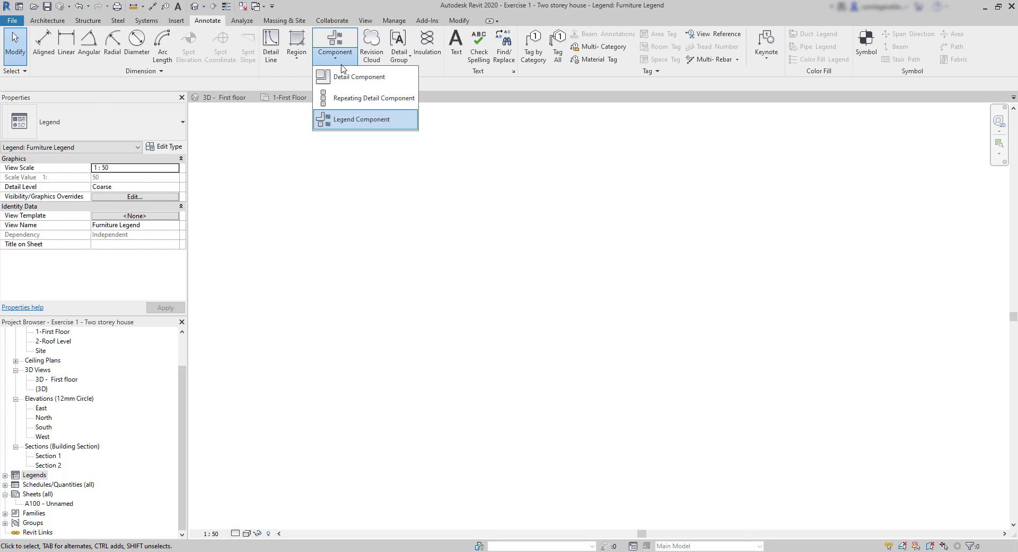
Place an M_Bed-Bunk legend component in the Furniture Legend.
click(375, 119)
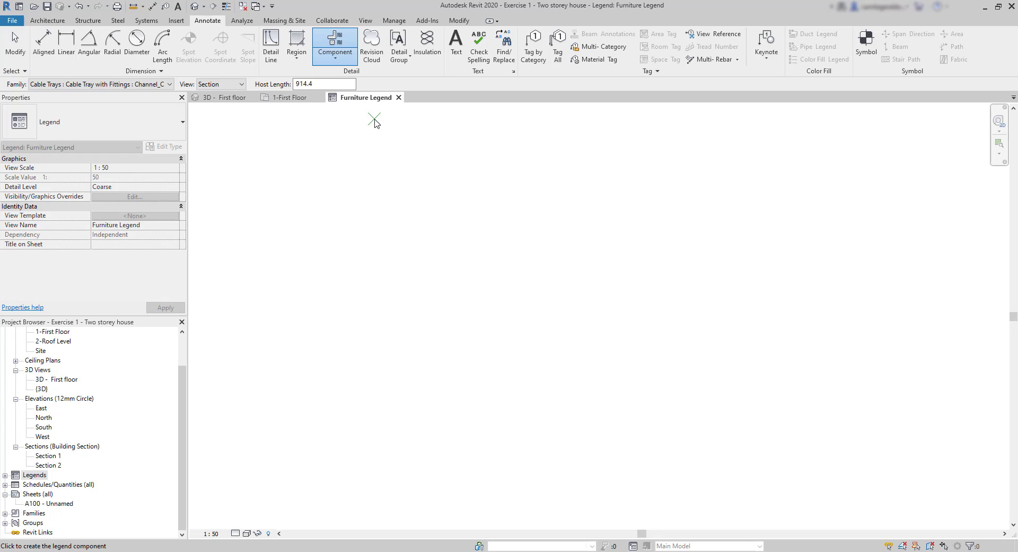
click(156, 85)
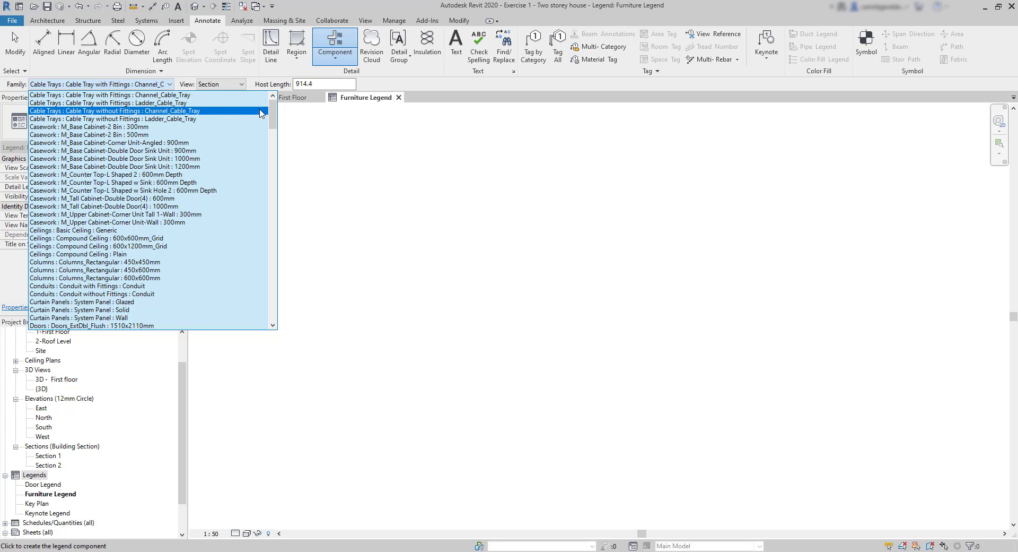
drag(274, 110, 273, 168)
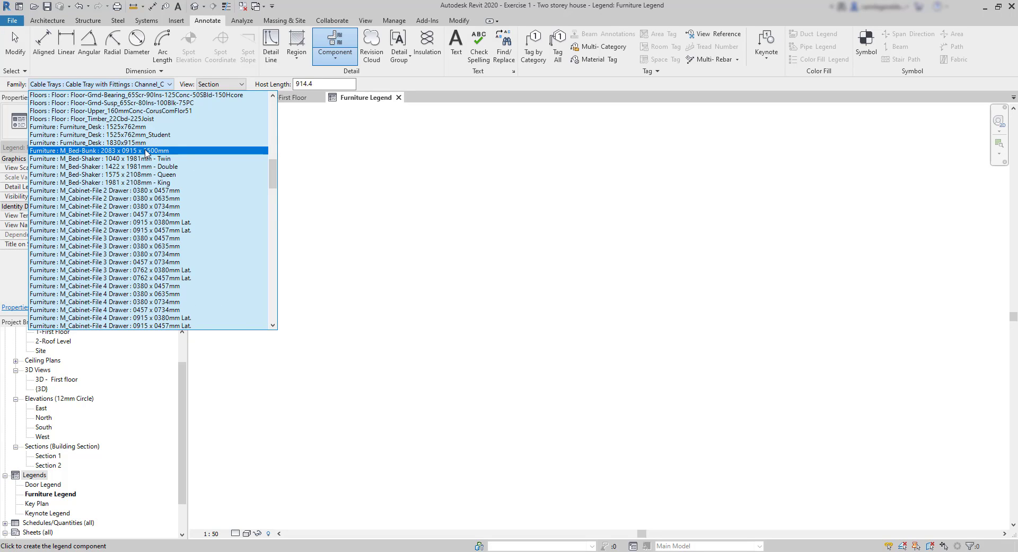
click(146, 151)
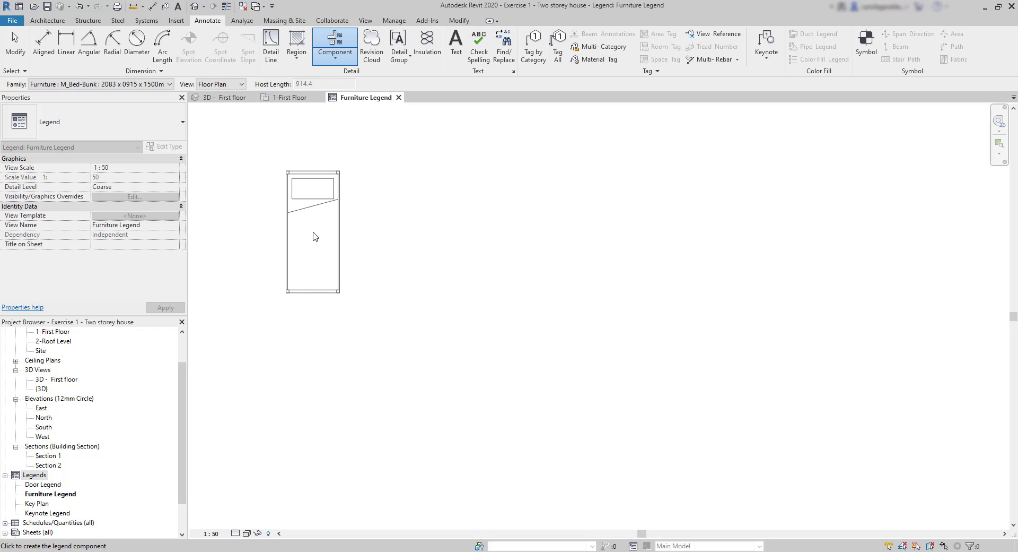
click(314, 236)
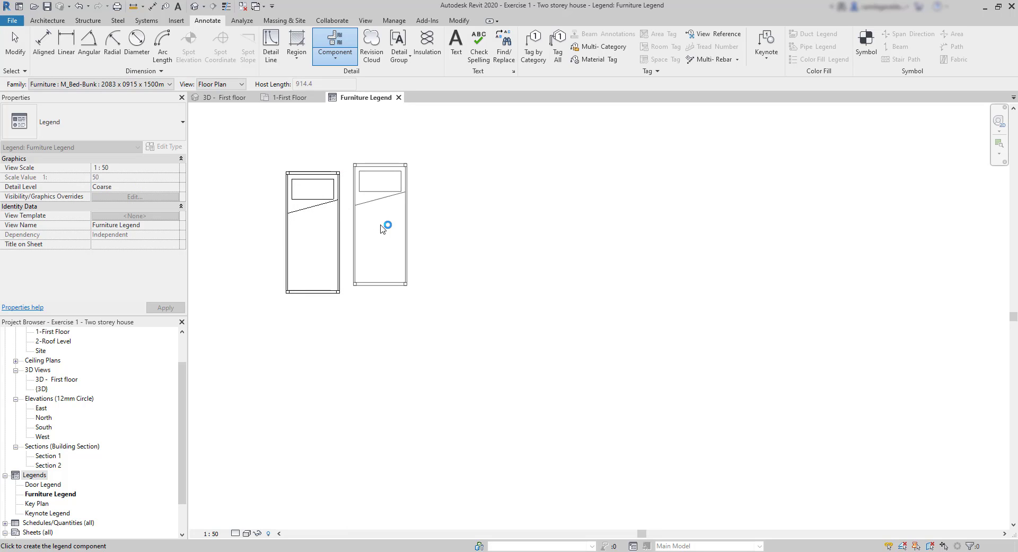
key(Escape)
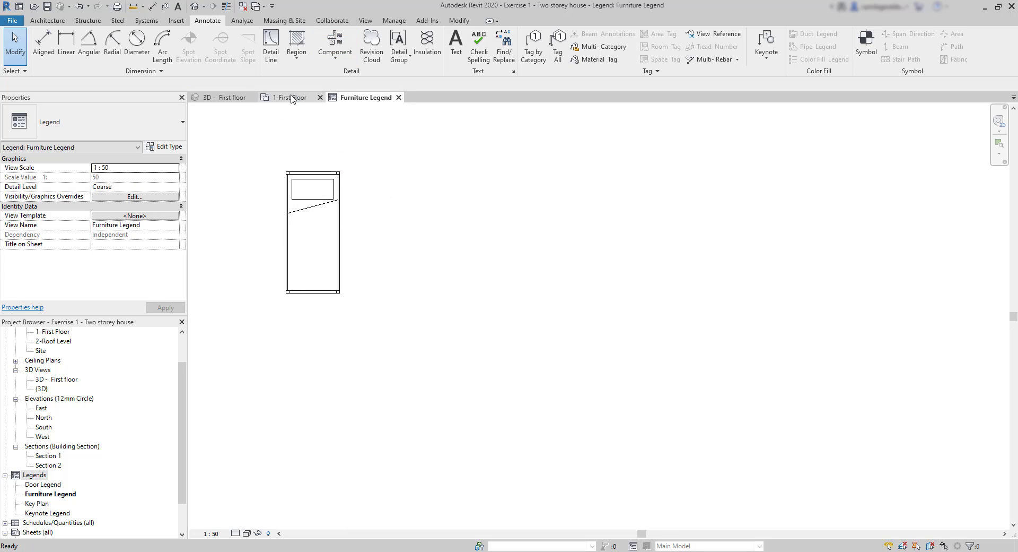
Place the M_Bed-Shaker 1422 x 1981mm Double symbol beside the bunk bed.
click(290, 97)
click(658, 235)
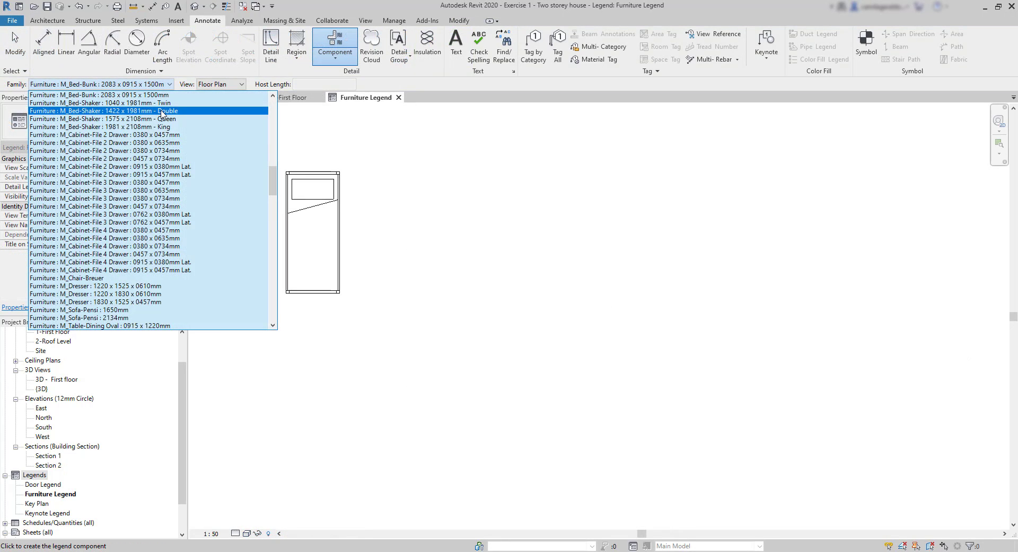
click(162, 115)
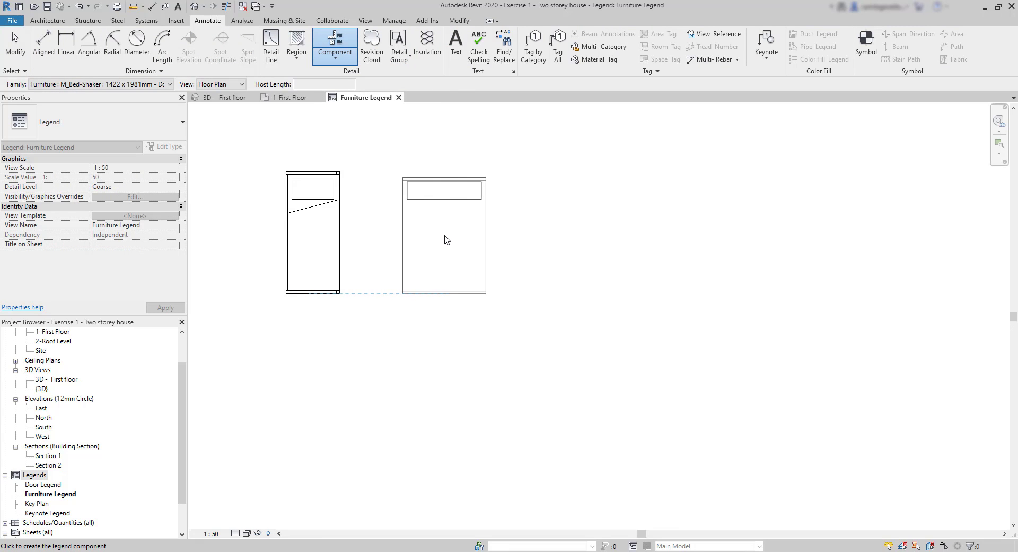
click(447, 239)
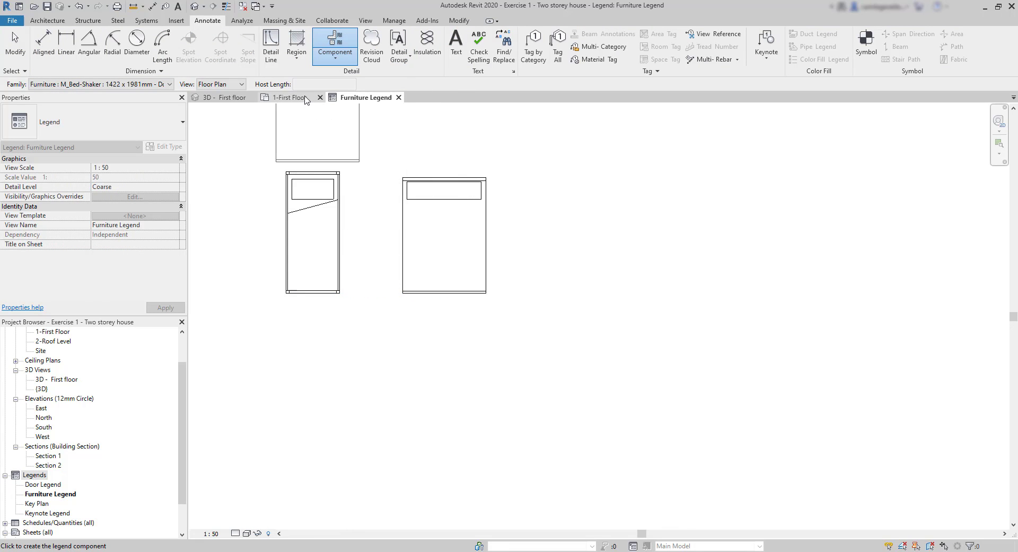
click(305, 99)
click(571, 365)
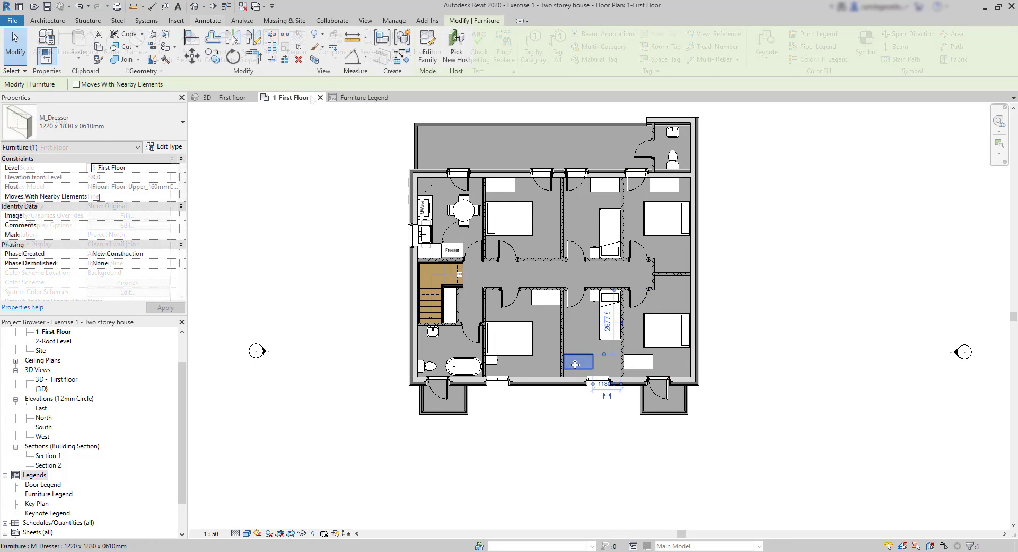
Place the M_Dresser 1220 x 1830 x 0610mm symbol and set its view to Elevation : Back.
click(384, 98)
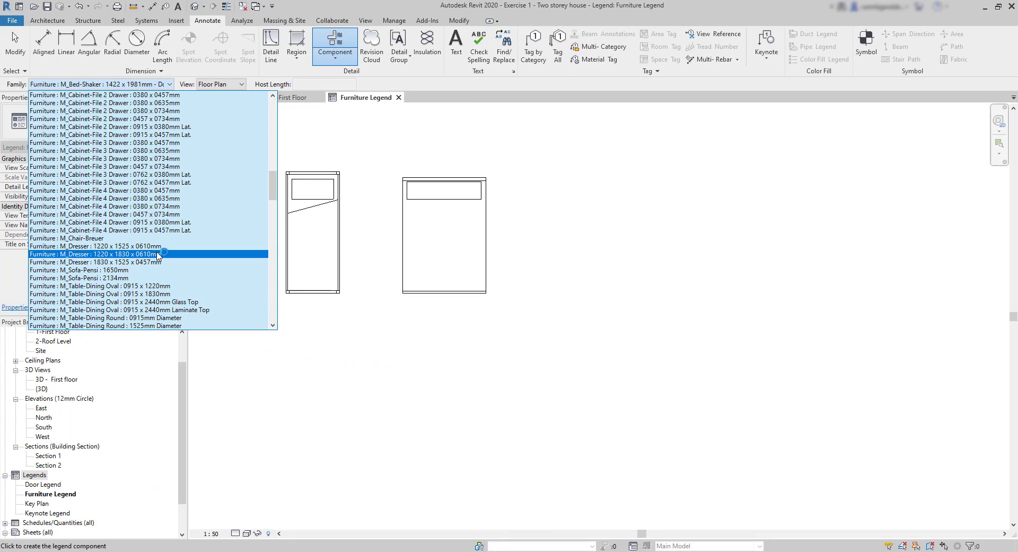
click(256, 256)
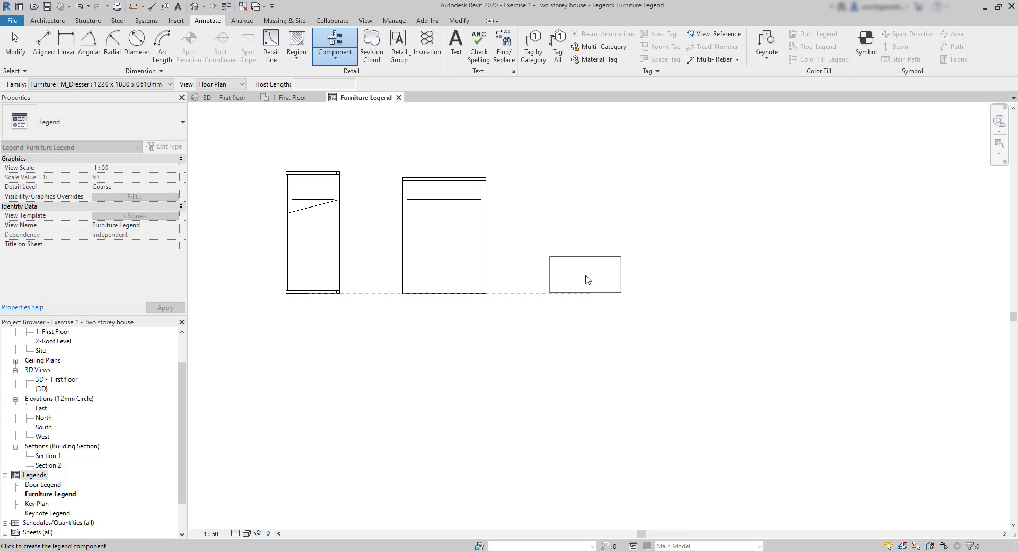
click(588, 279)
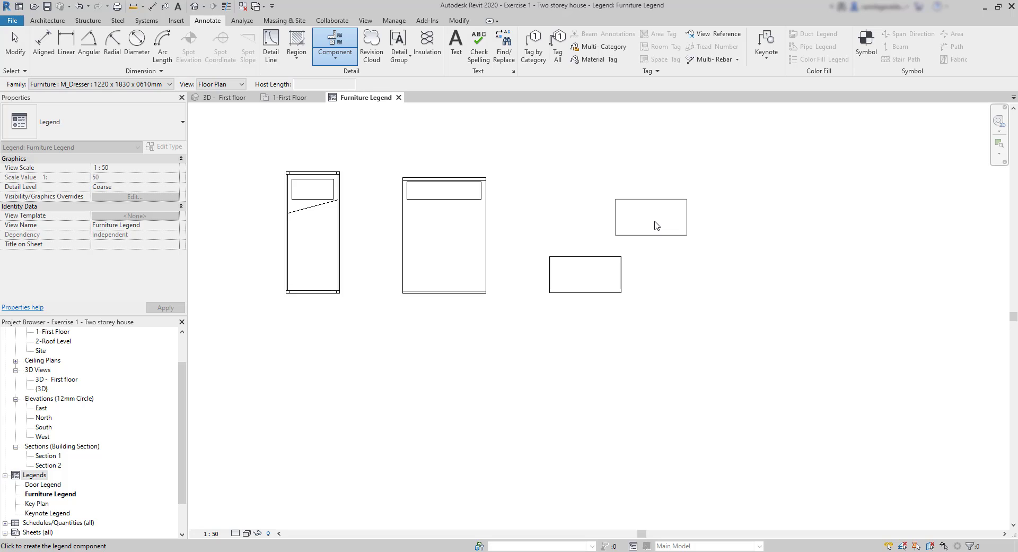
click(233, 84)
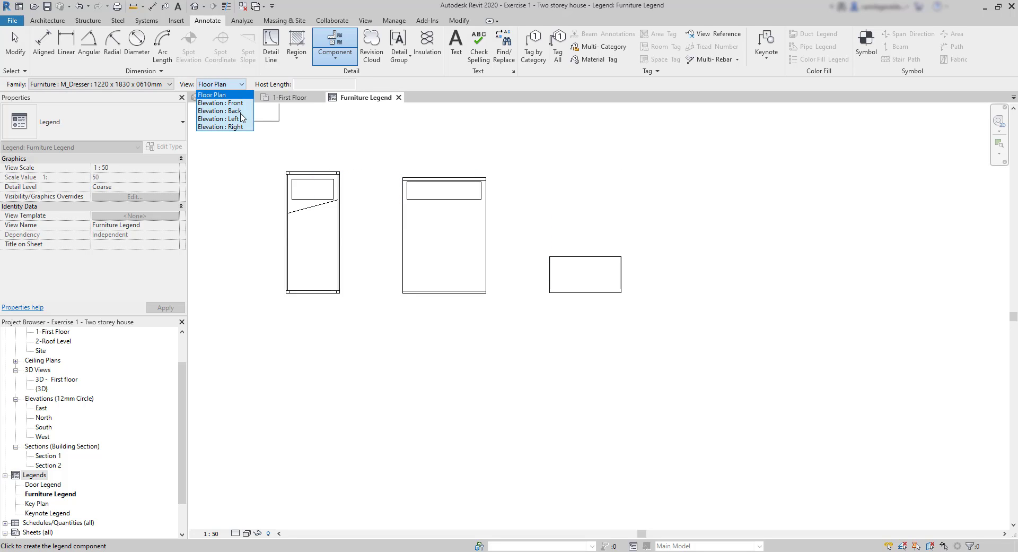
key(Down)
key(Down)
key(Return)
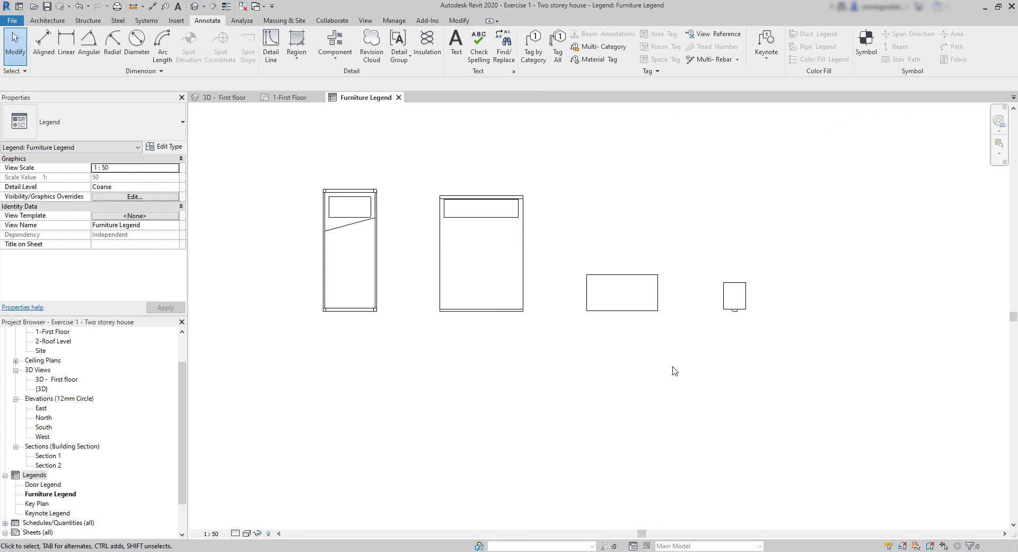
Add text labels 'Bed - Bunk' and 'Bed - Double' beneath the beds.
click(455, 45)
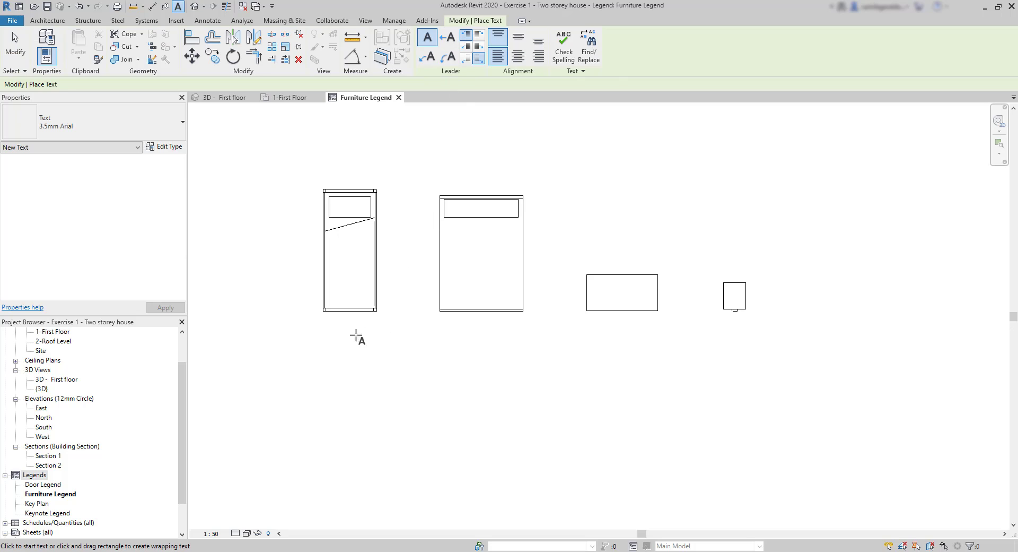
click(327, 327)
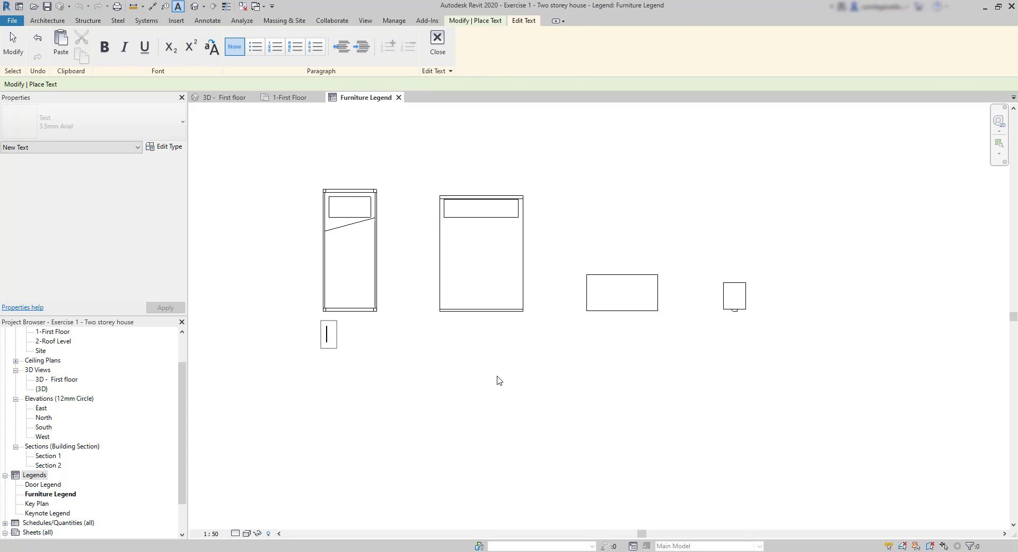
text(Bed - Bunk)
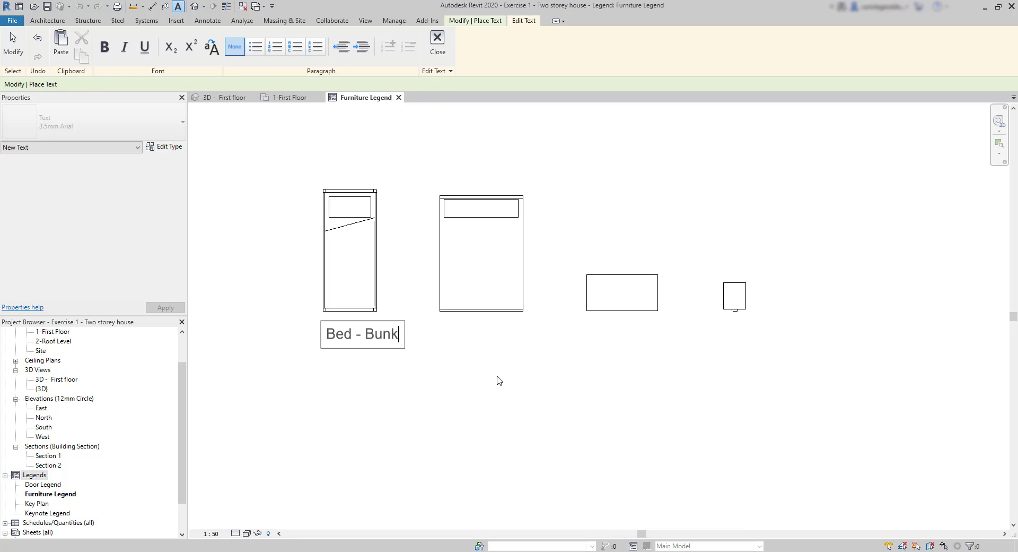
click(497, 380)
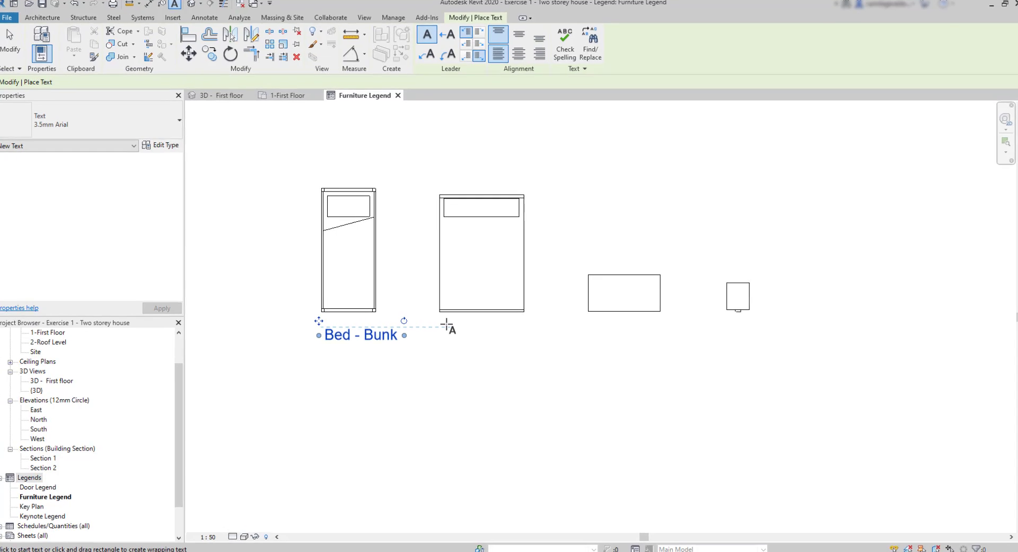
click(434, 360)
text(Bed - Double)
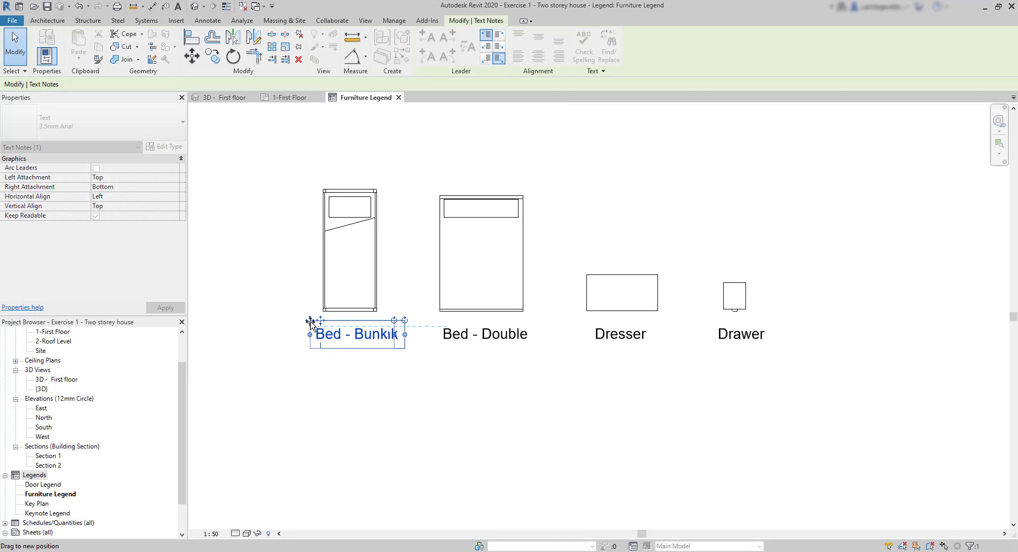
Align the Bed - Bunk, Bed - Double, Dresser and Drawer labels under their symbols.
drag(309, 325, 305, 321)
click(466, 335)
drag(437, 320, 431, 320)
click(606, 338)
click(742, 335)
drag(713, 320, 709, 322)
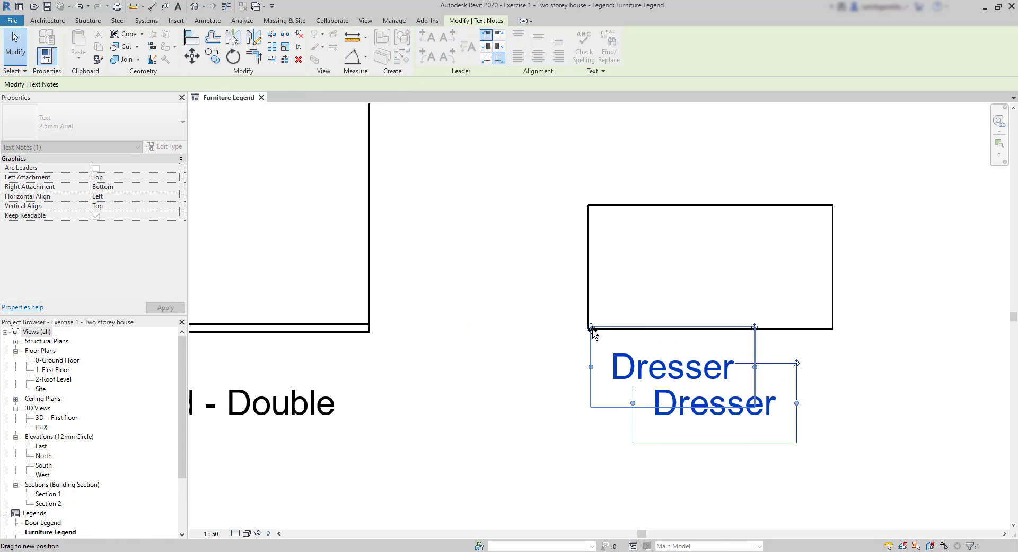
drag(593, 330, 630, 366)
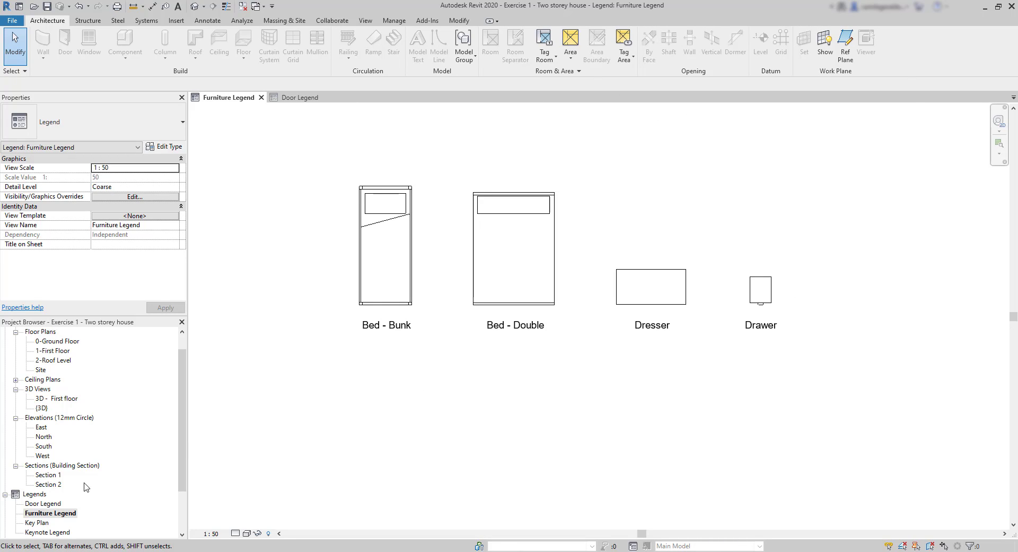
Open the Door Legend view from the Project Browser.
click(59, 505)
double_click(59, 505)
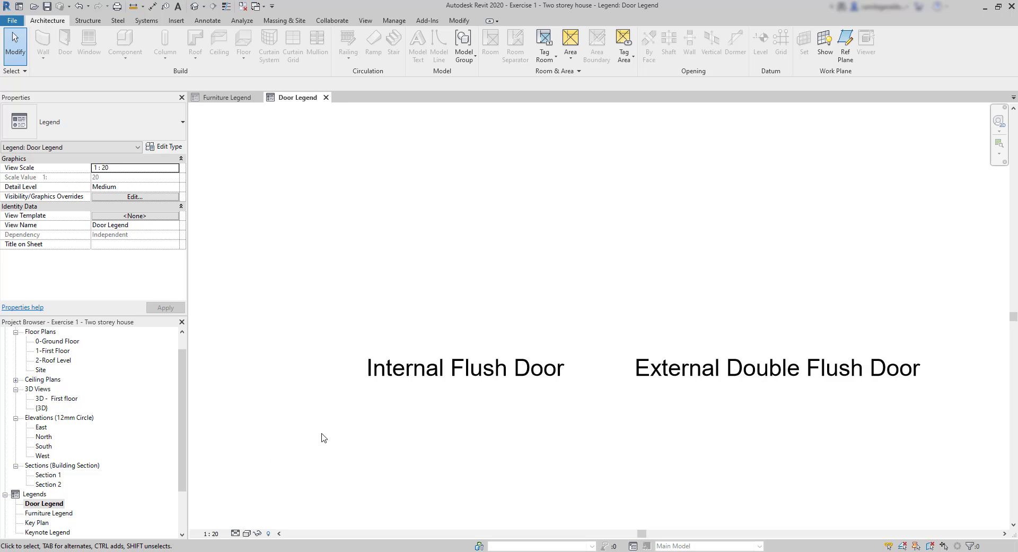
click(218, 21)
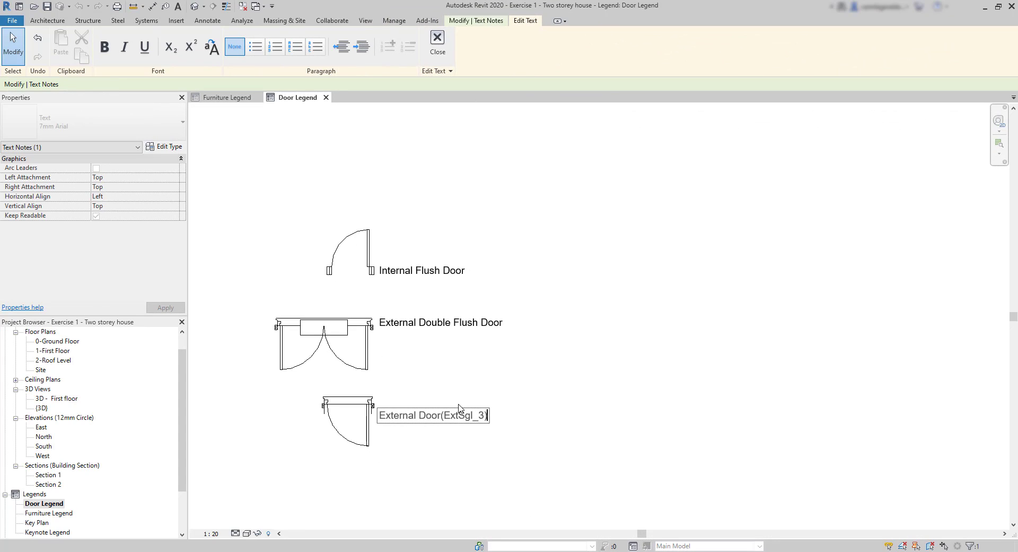
Correct the third label to 'External Door (ExtSgl_3)' and move it beside its door.
double_click(445, 417)
click(443, 417)
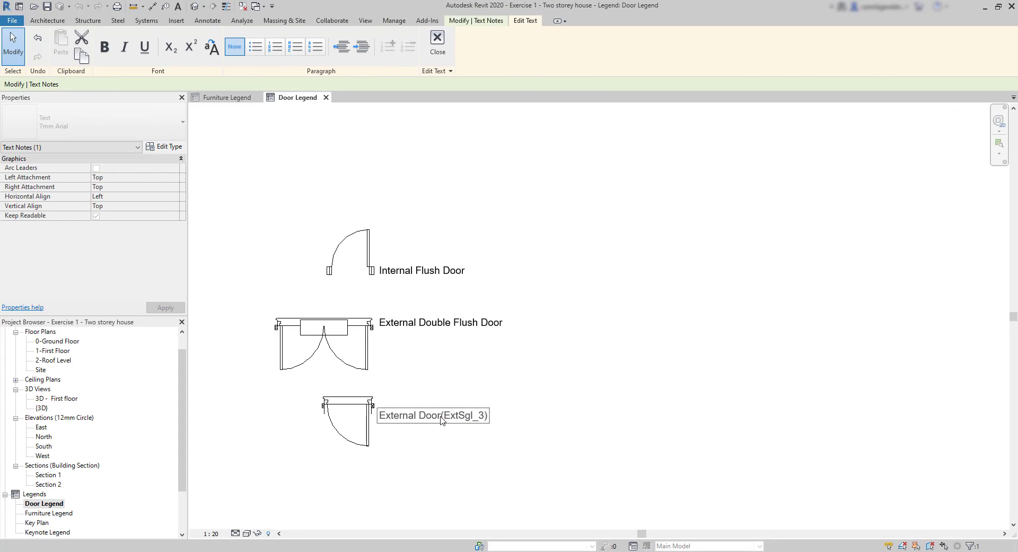
click(595, 419)
click(608, 461)
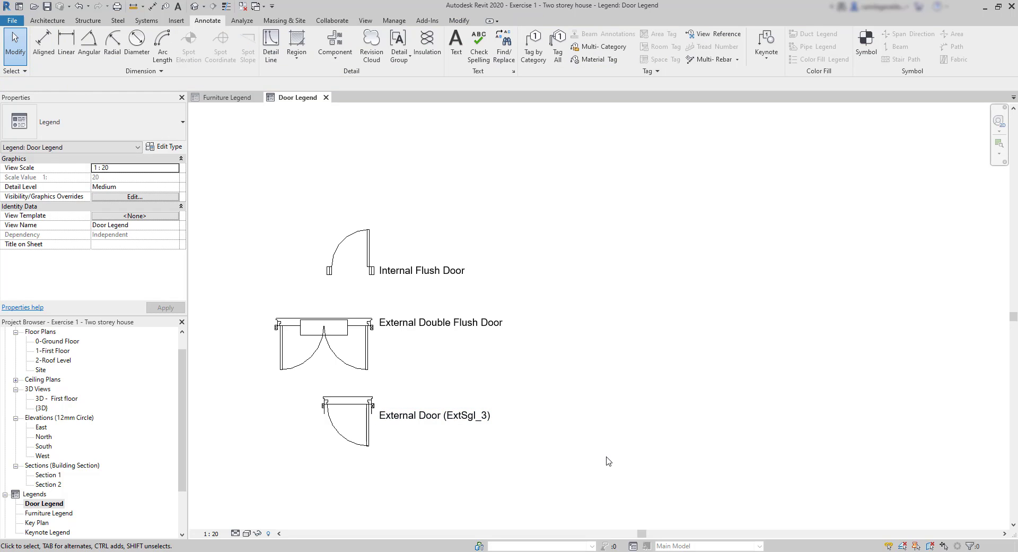
click(424, 415)
mouse_move(378, 407)
mouse_down()
mouse_move(449, 380)
mouse_move(393, 437)
mouse_move(380, 441)
mouse_move(382, 426)
mouse_up()
click(569, 471)
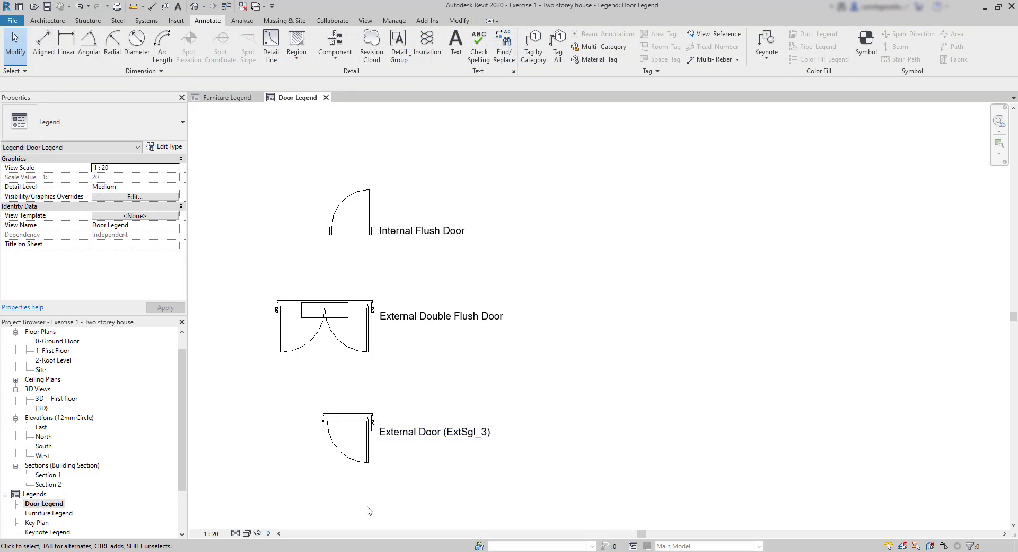
Switch all three legend door symbols to the Elevation : Front view.
drag(365, 511, 304, 181)
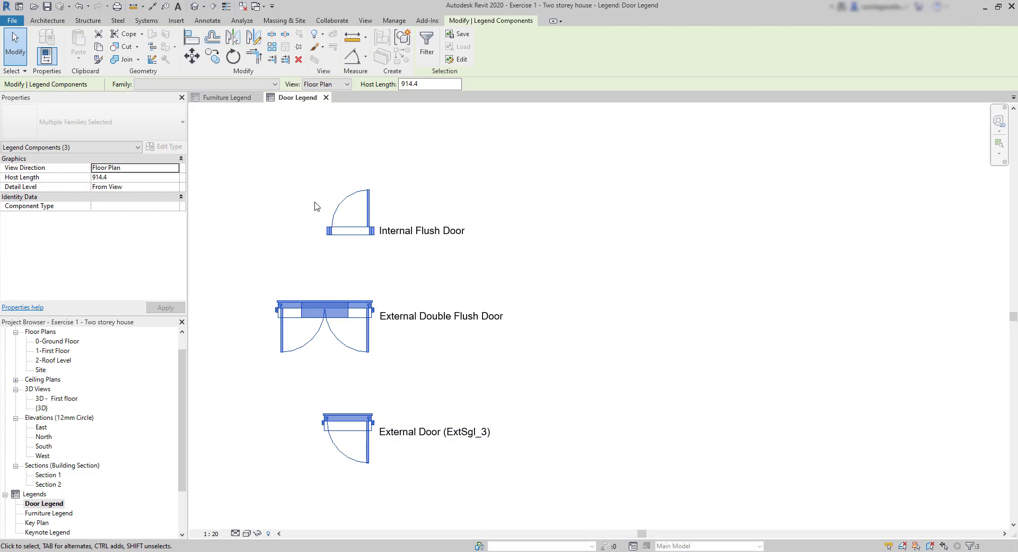
click(345, 85)
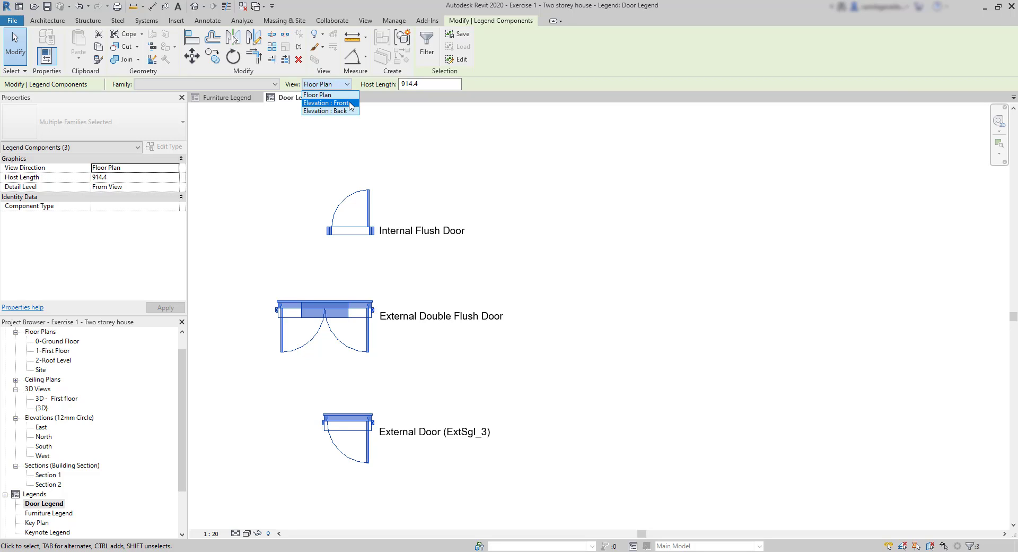
click(350, 103)
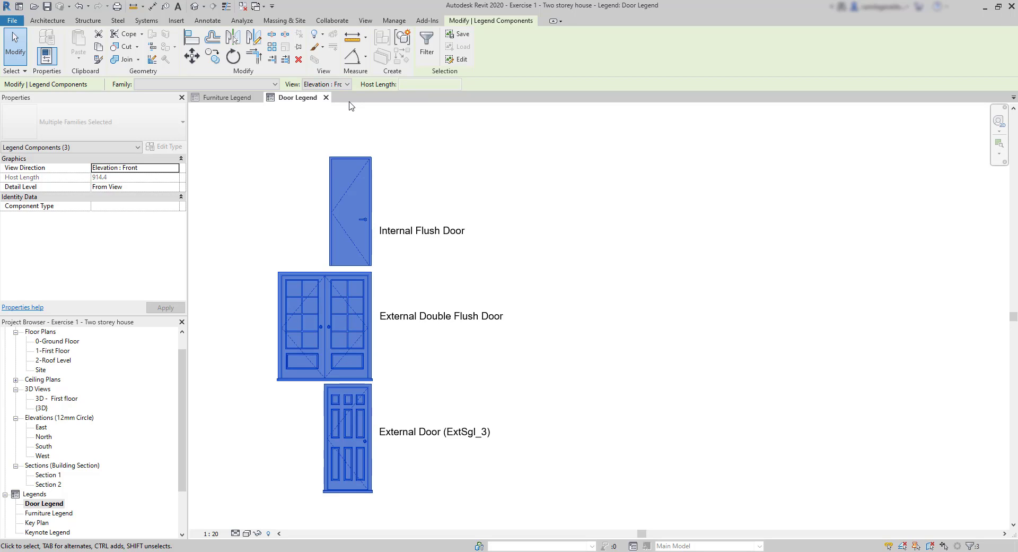
click(564, 344)
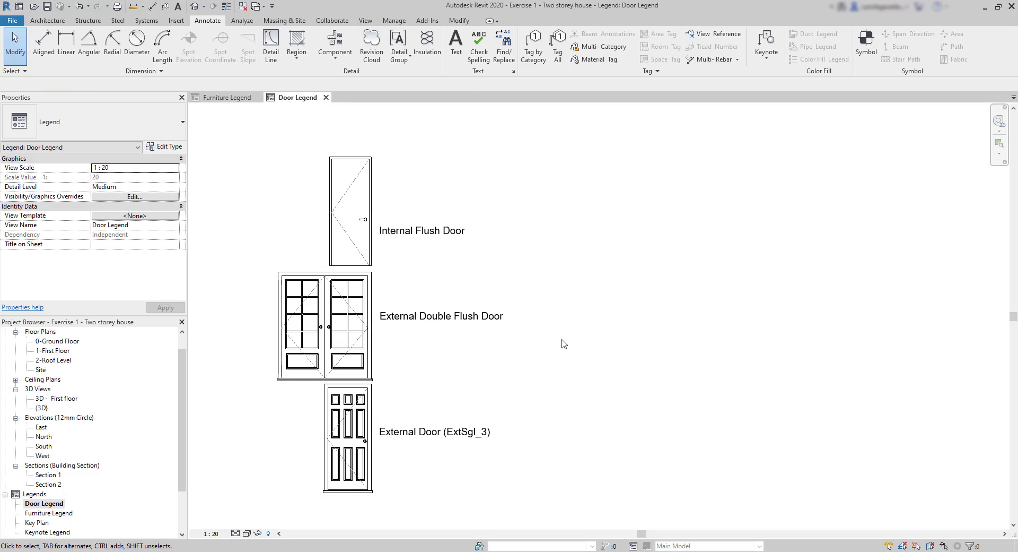